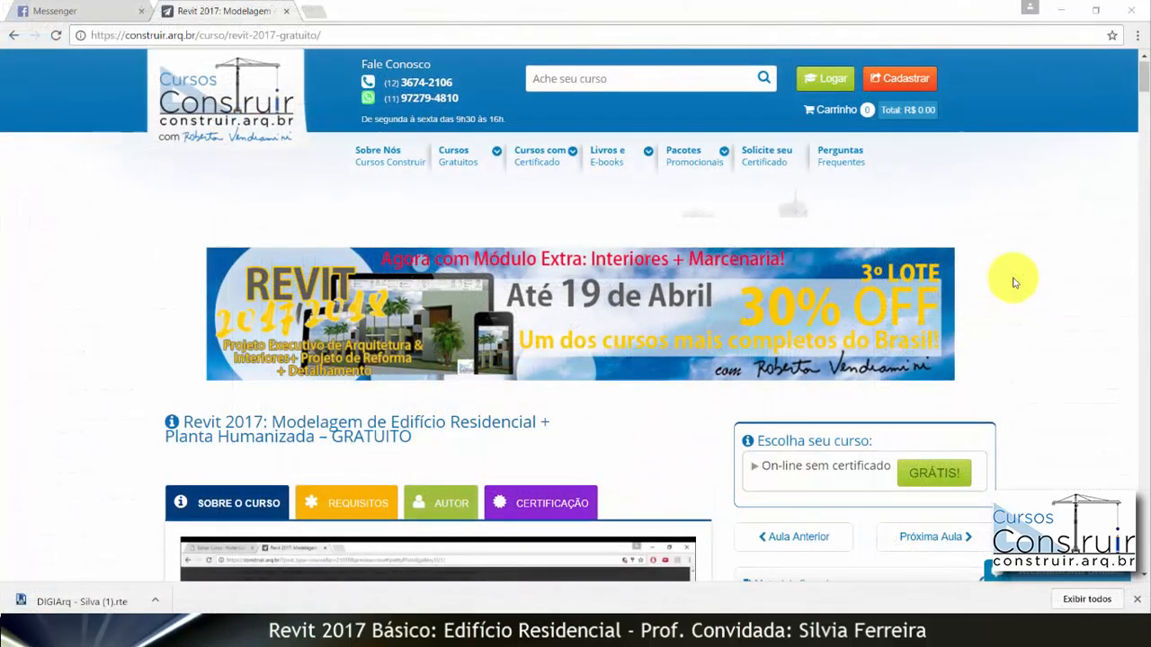
scroll(1014, 282, down, 10)
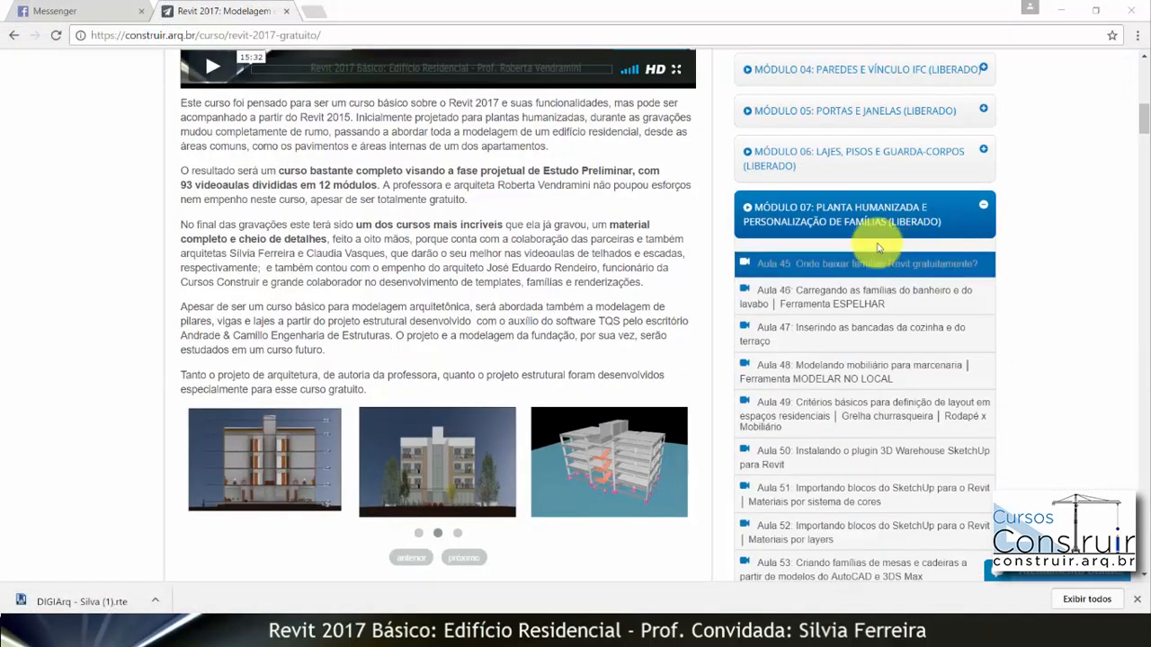
scroll(903, 252, down, 1)
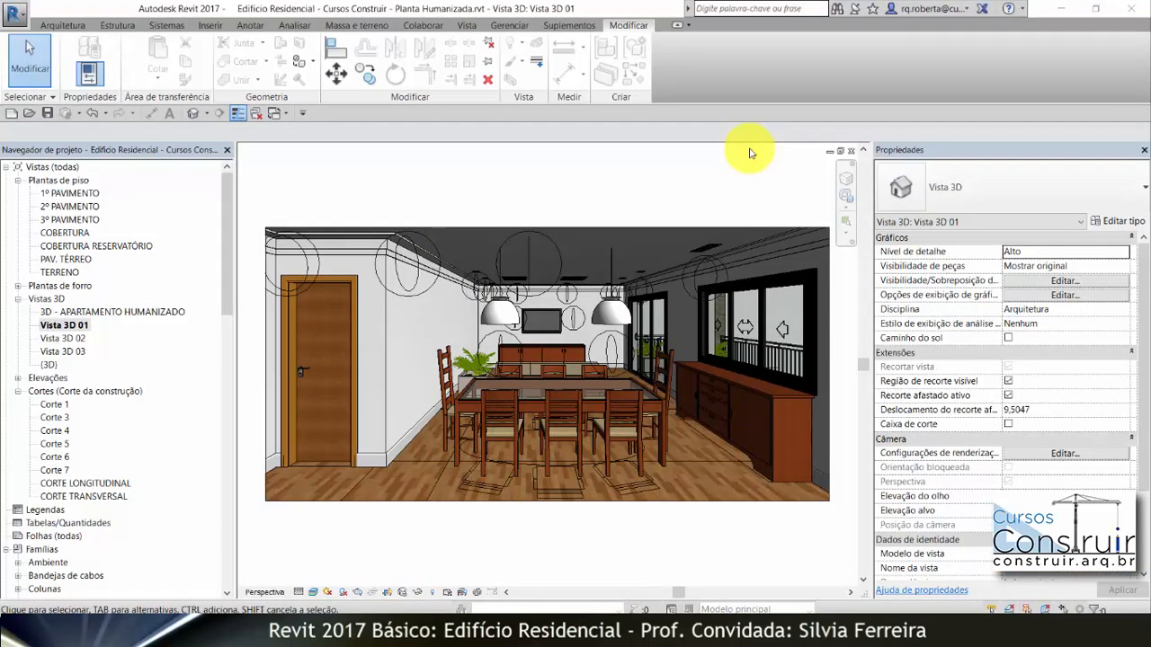
Open the 1º PAVIMENTO floor plan and set its detail level to Baixo and its visual style to hidden line.
double_click(72, 194)
scroll(586, 359, up, 5)
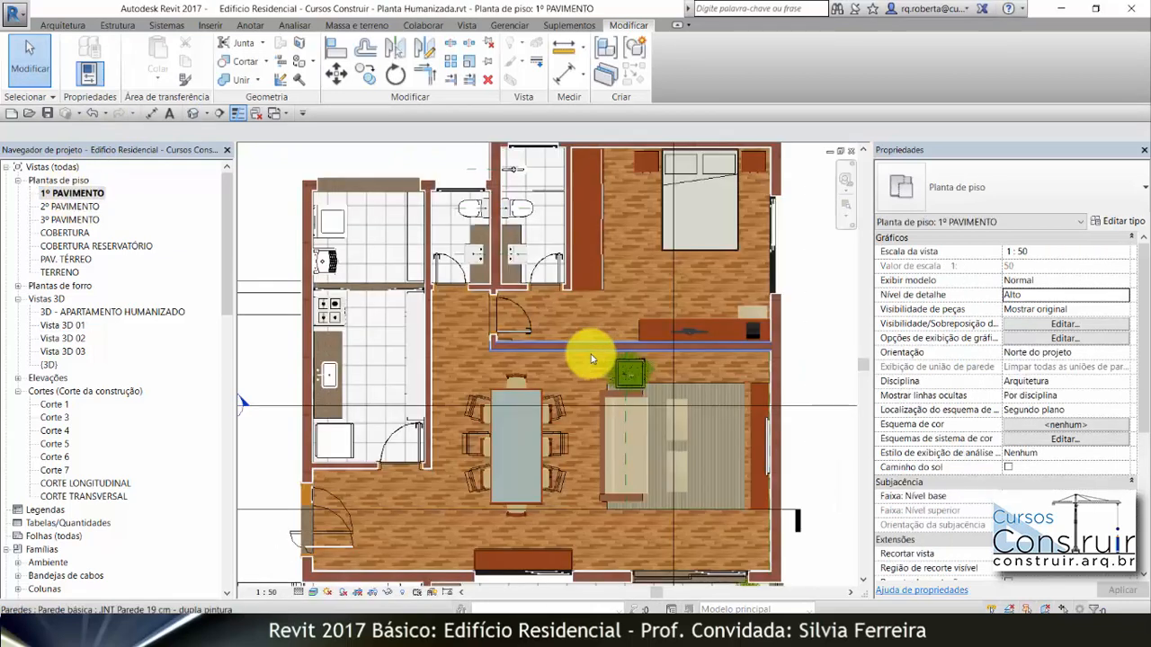
click(300, 592)
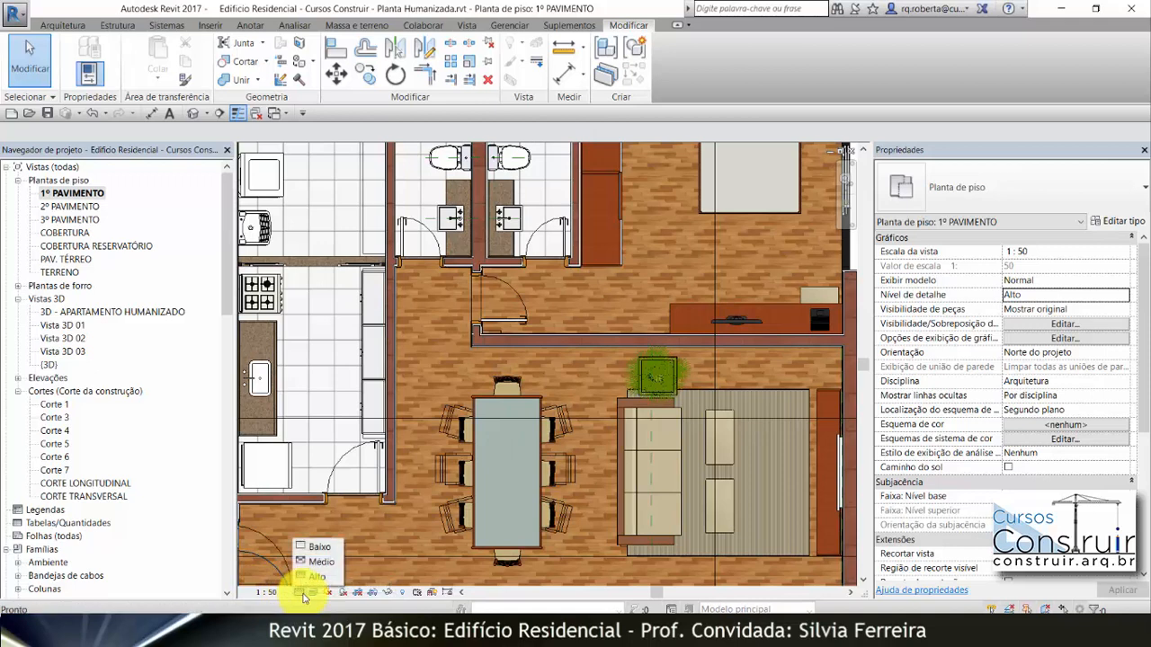
click(319, 547)
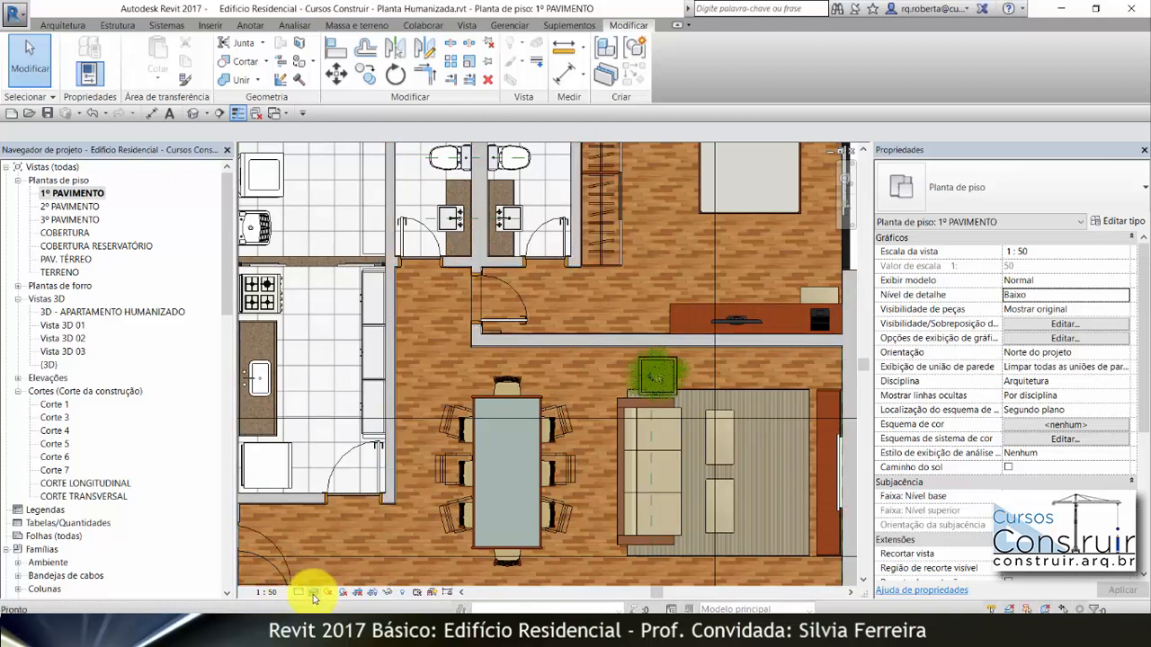
click(322, 593)
click(346, 521)
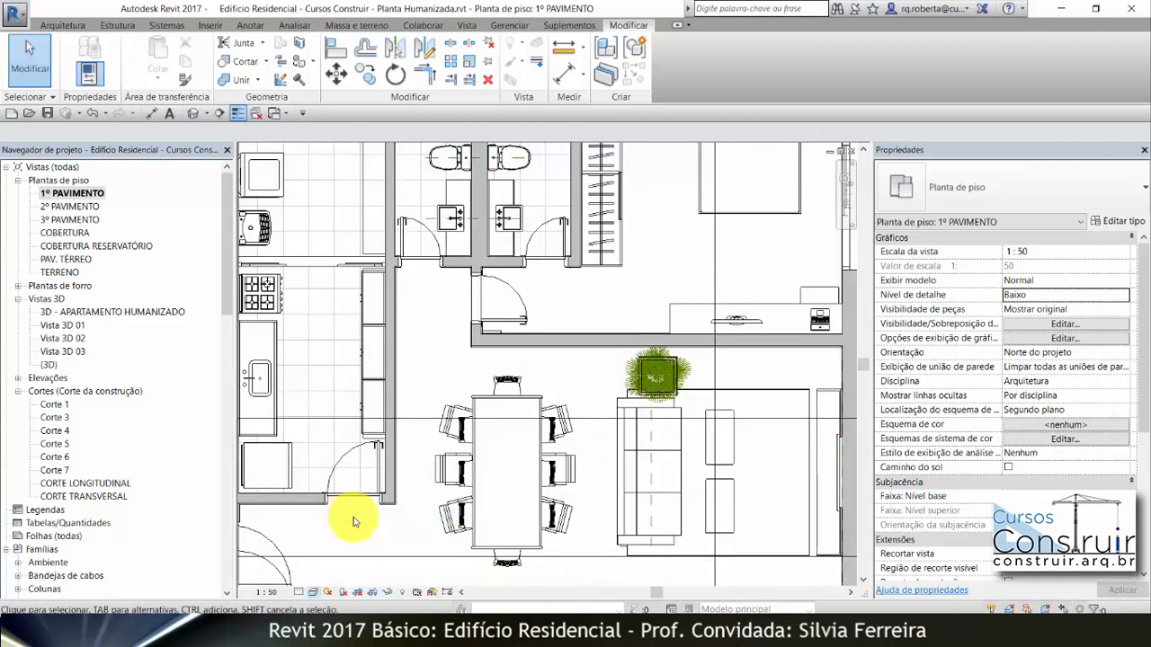
Create an in-place component in the Mobiliário category and name it TELA.
scroll(580, 371, up, 4)
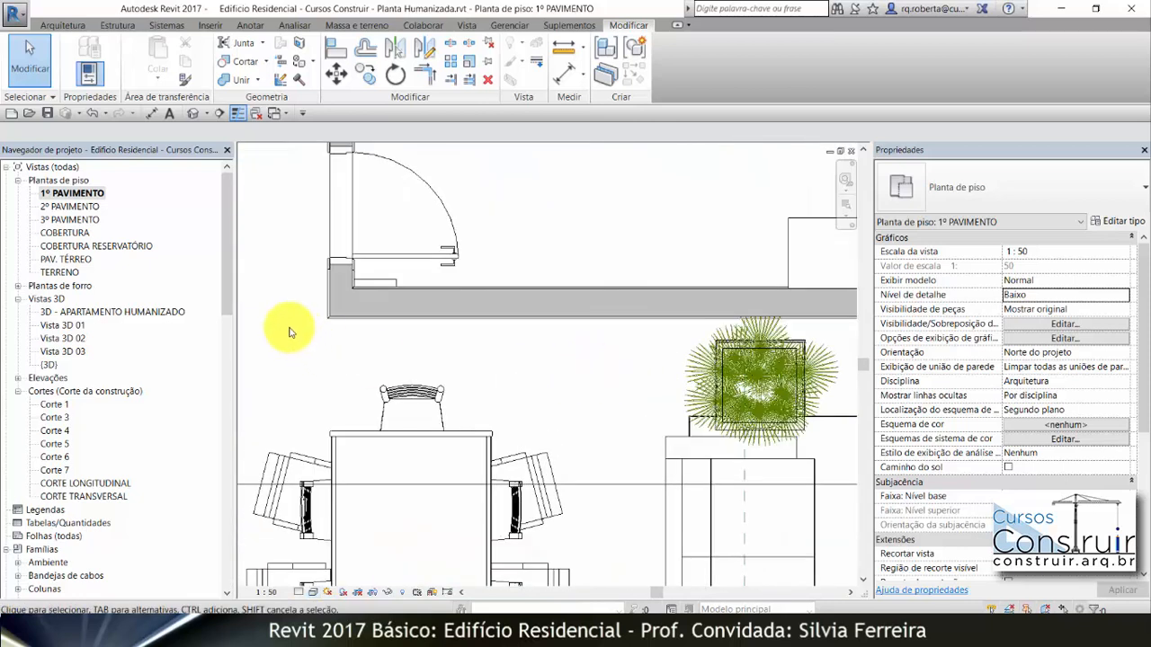
scroll(428, 357, up, 2)
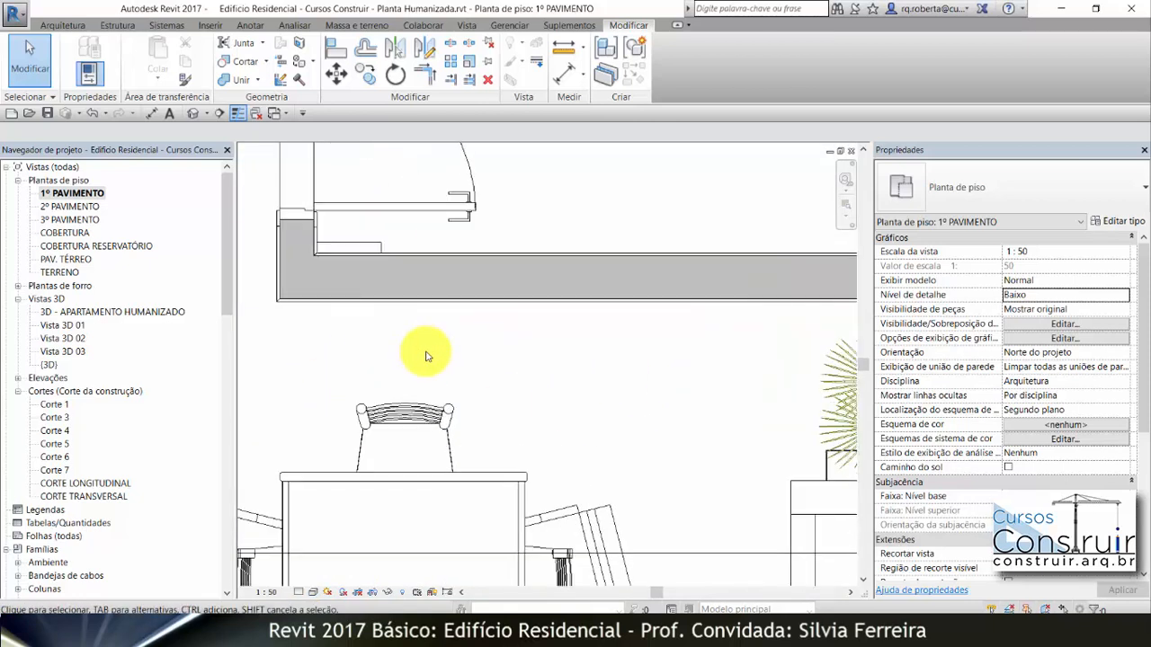
click(63, 25)
click(212, 61)
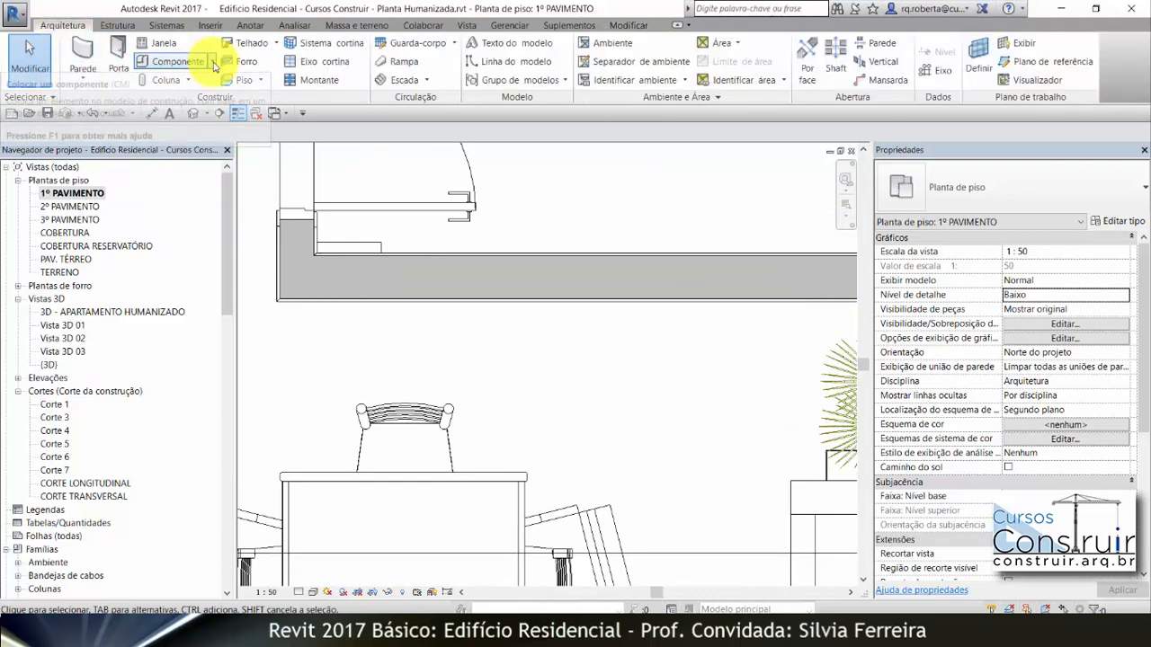
click(169, 124)
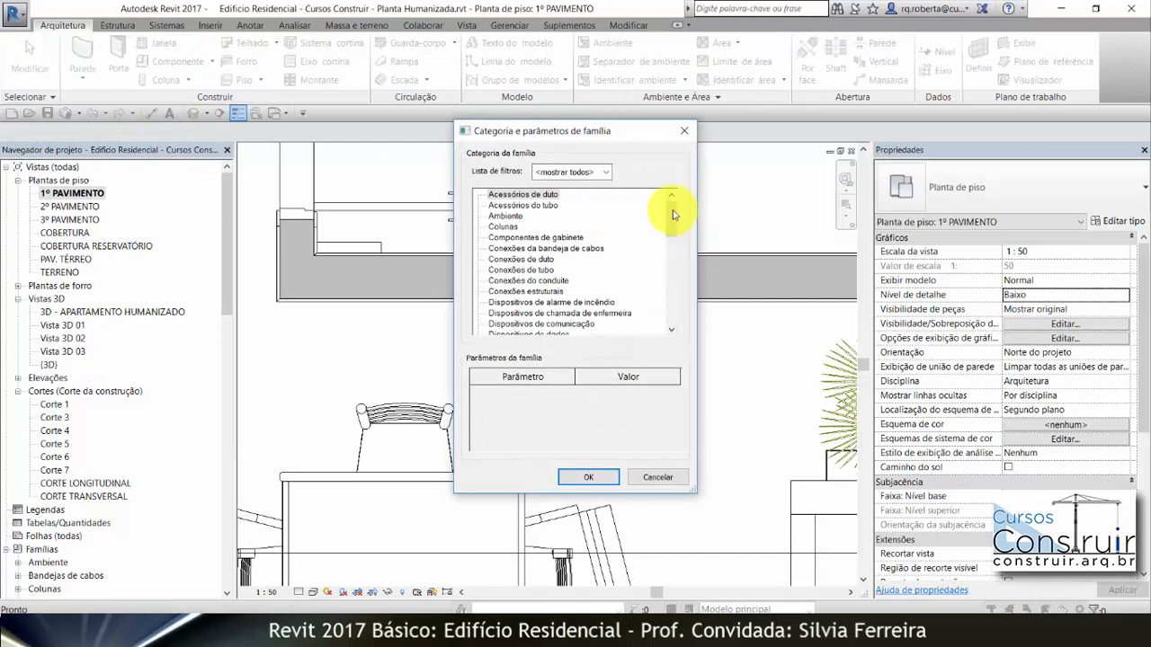
drag(672, 217, 661, 281)
click(514, 270)
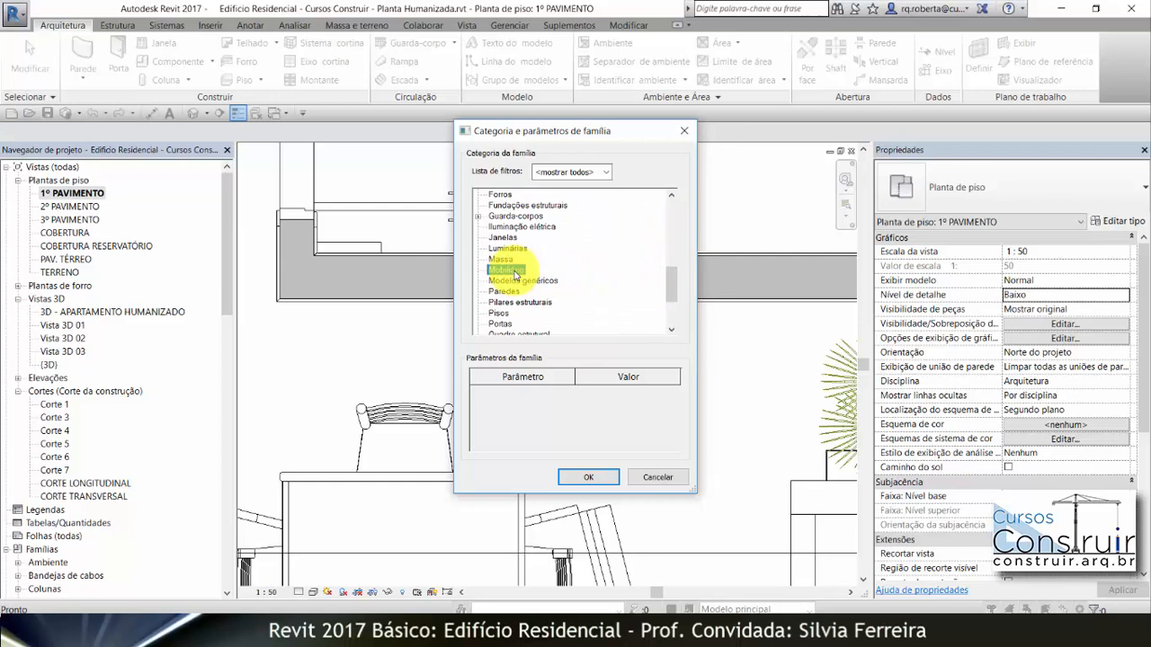
click(592, 476)
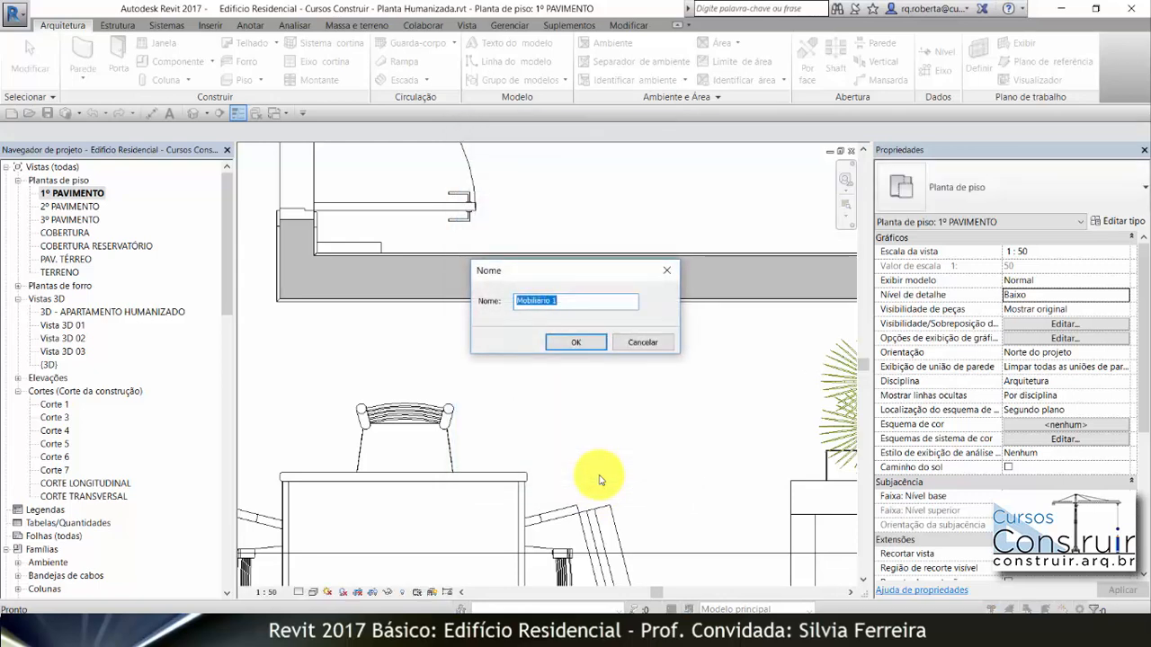
text(TELA)
click(570, 343)
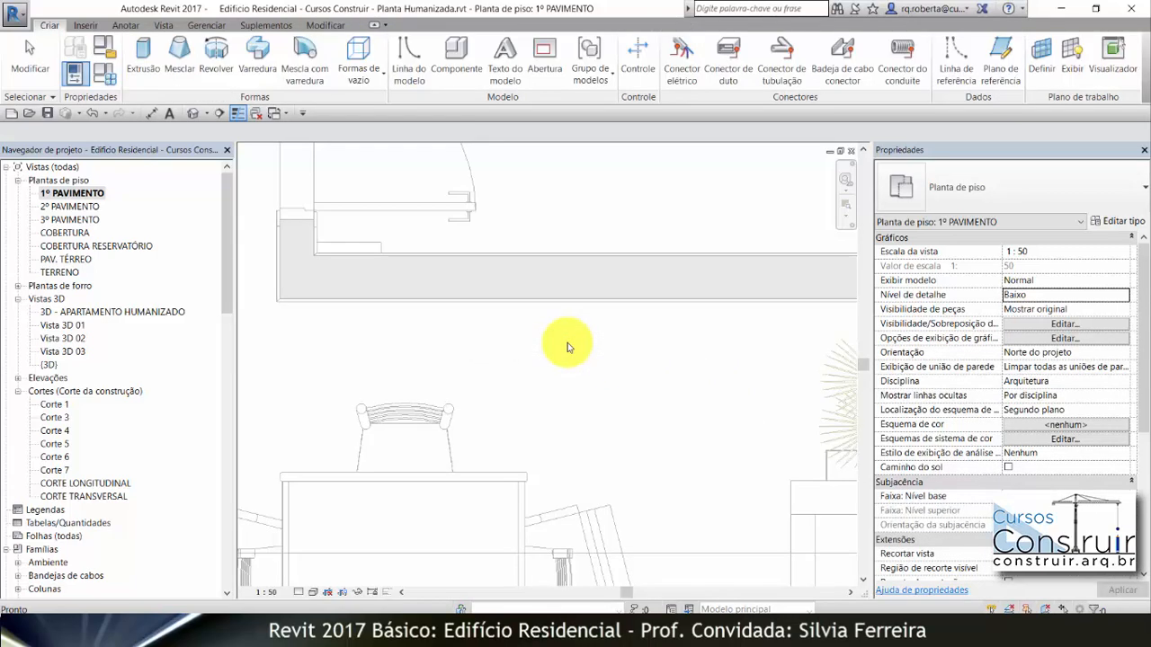
Start an Extrusion and sketch a rectangle 1.50 m long and about 6 cm deep along the living room wall, from the skirting corner.
click(144, 70)
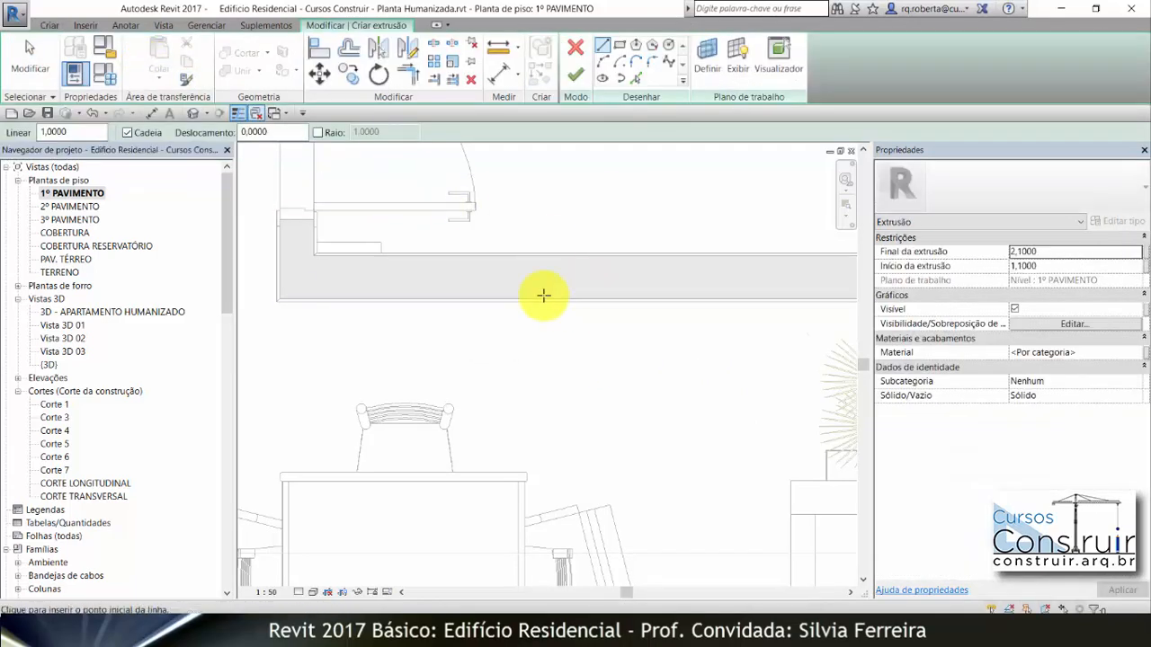
scroll(398, 260, down, 4)
scroll(665, 281, up, 4)
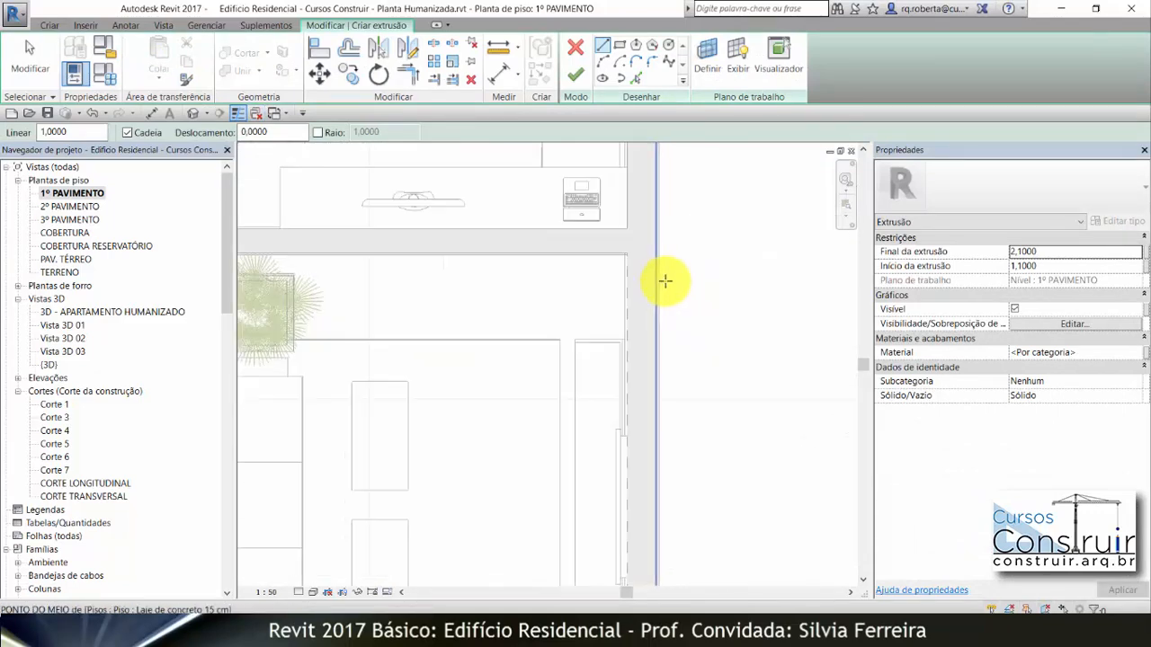
scroll(627, 252, up, 4)
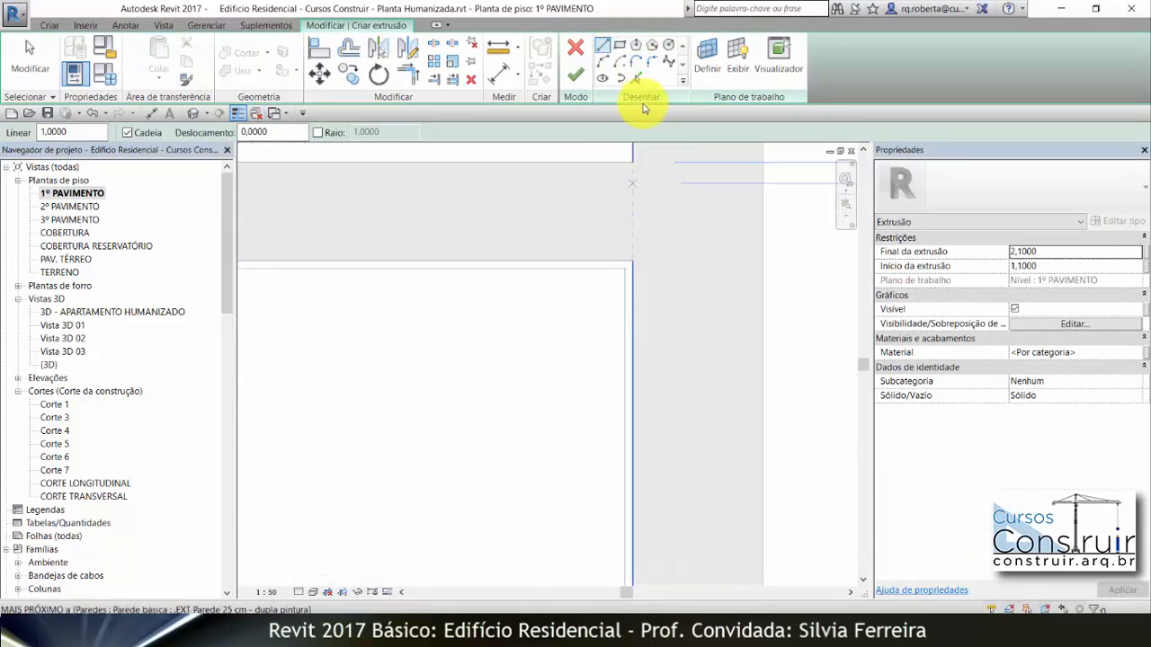
click(620, 45)
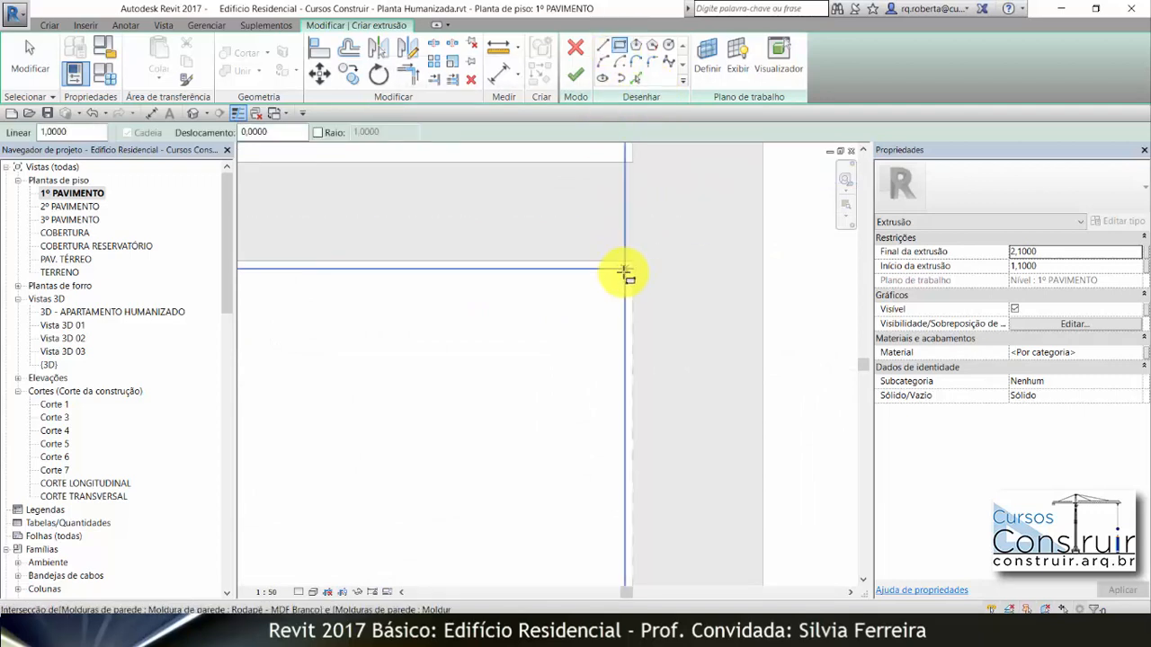
click(625, 269)
scroll(677, 275, down, 3)
scroll(654, 277, down, 2)
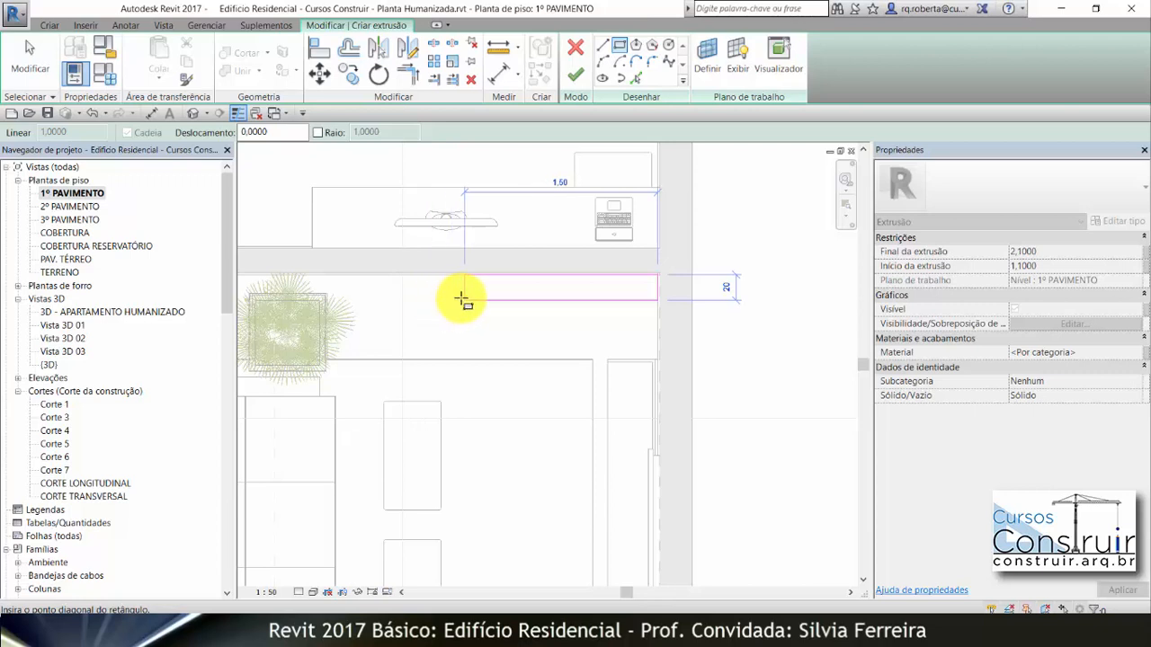
scroll(460, 298, up, 2)
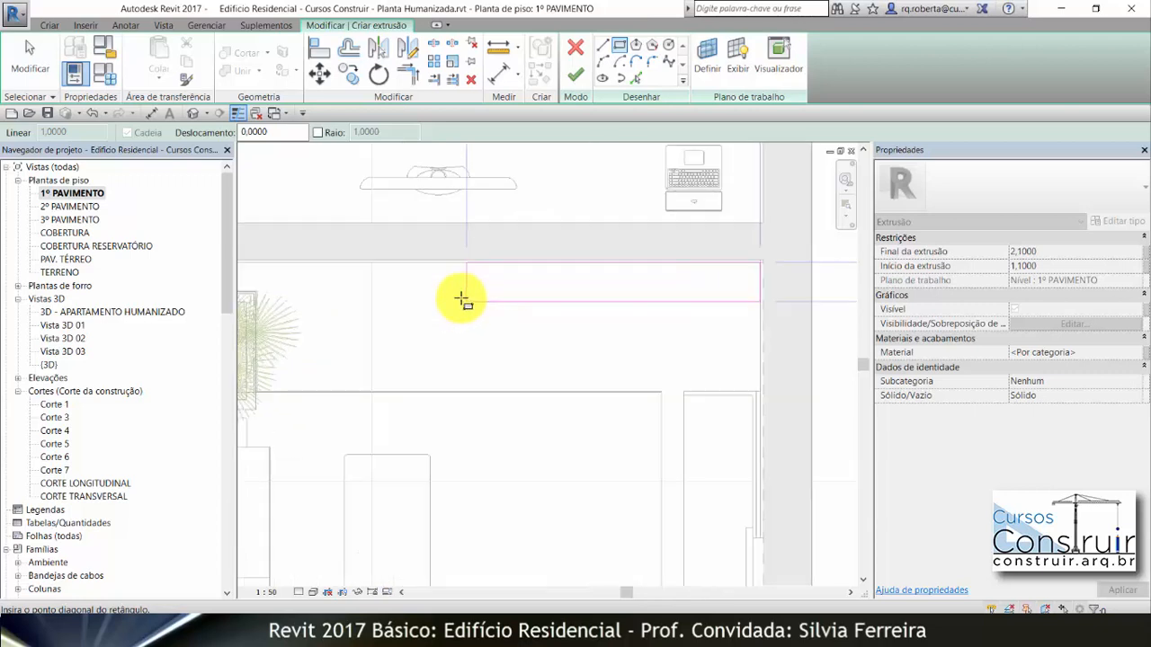
scroll(462, 295, down, 1)
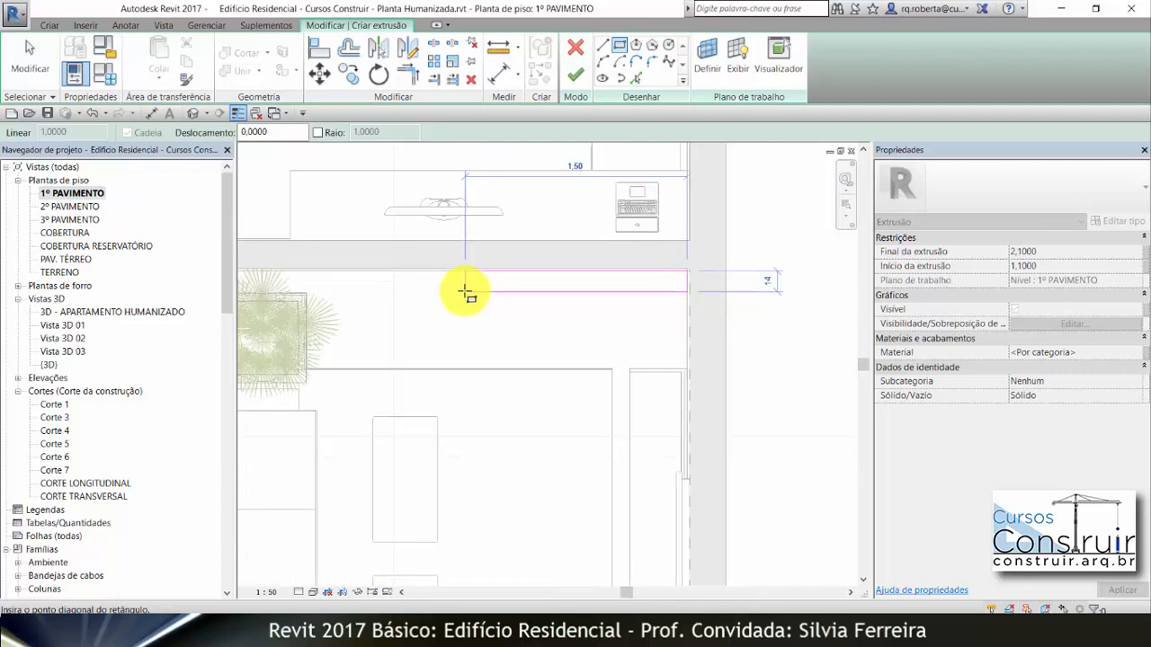
click(465, 279)
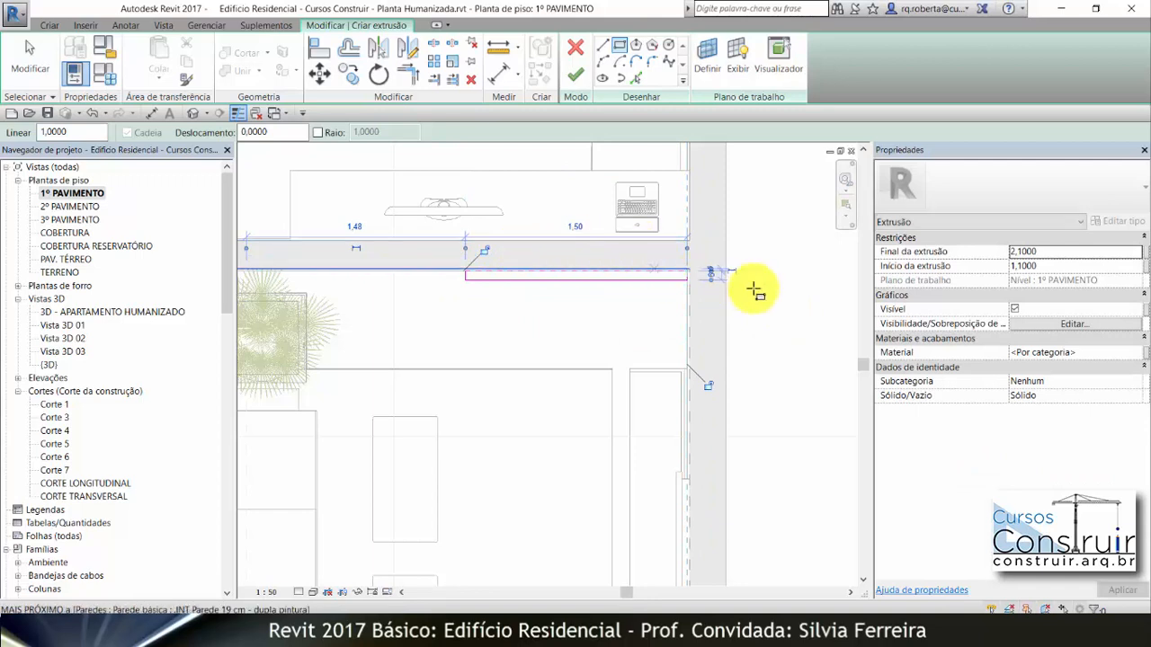
Set the rectangle's depth to 0.015 m by repositioning its long edge facing the room.
scroll(737, 279, up, 5)
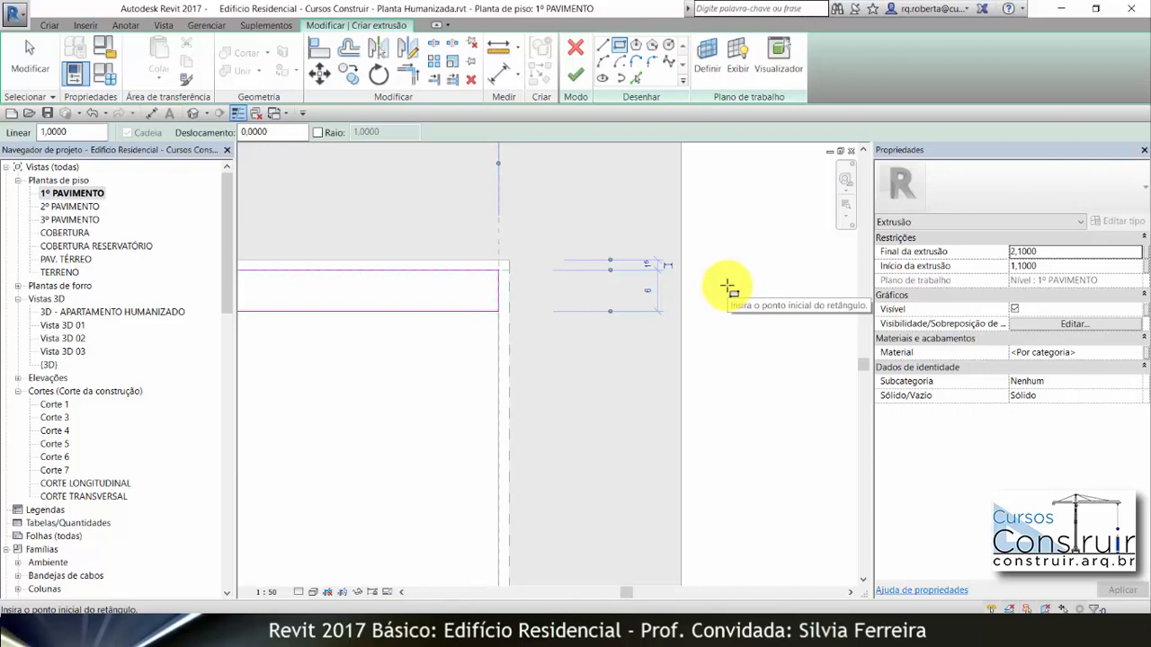
key(Escape)
key(Escape)
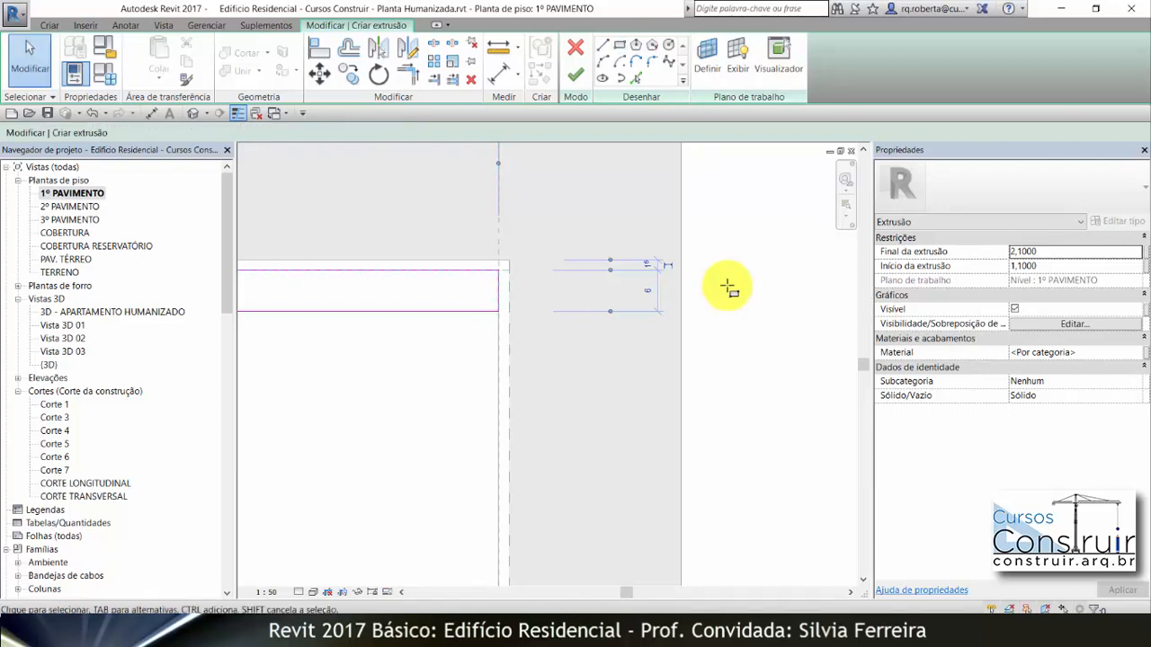
click(476, 315)
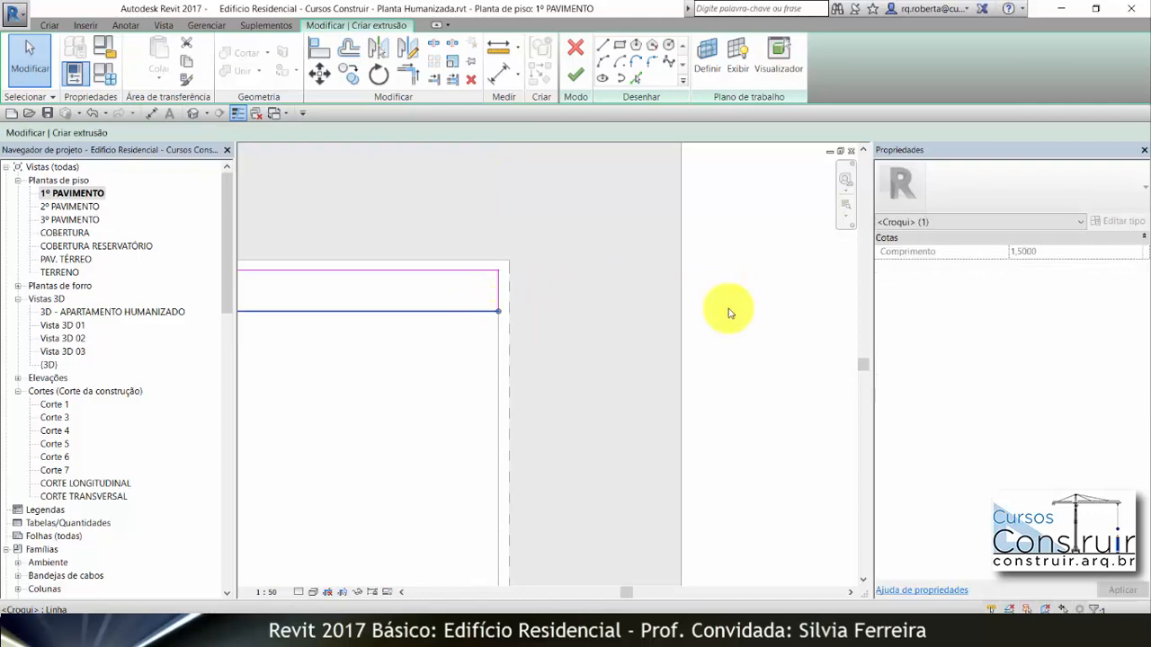
scroll(792, 312, down, 3)
scroll(791, 312, down, 2)
scroll(532, 307, up, 5)
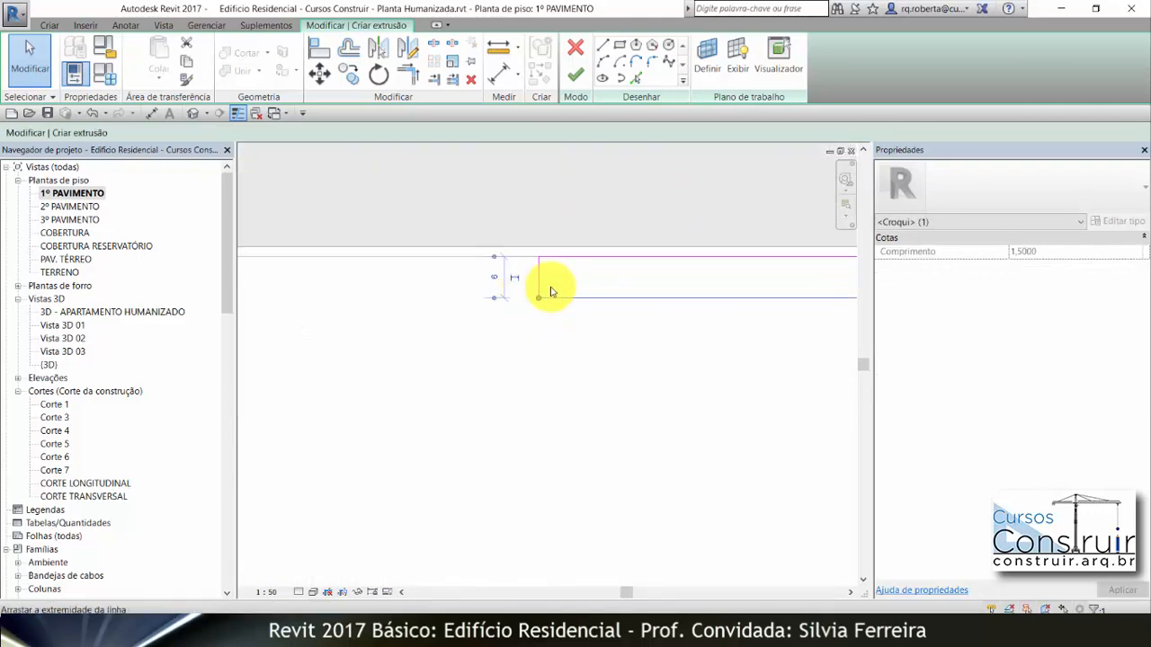
scroll(516, 281, up, 2)
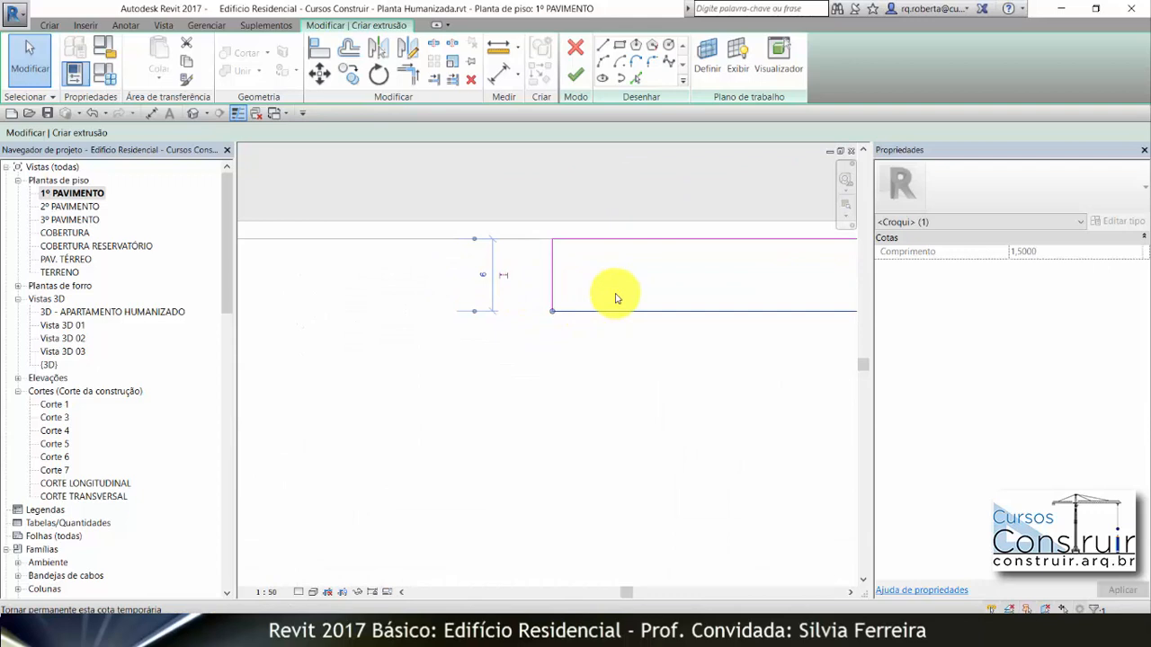
click(481, 274)
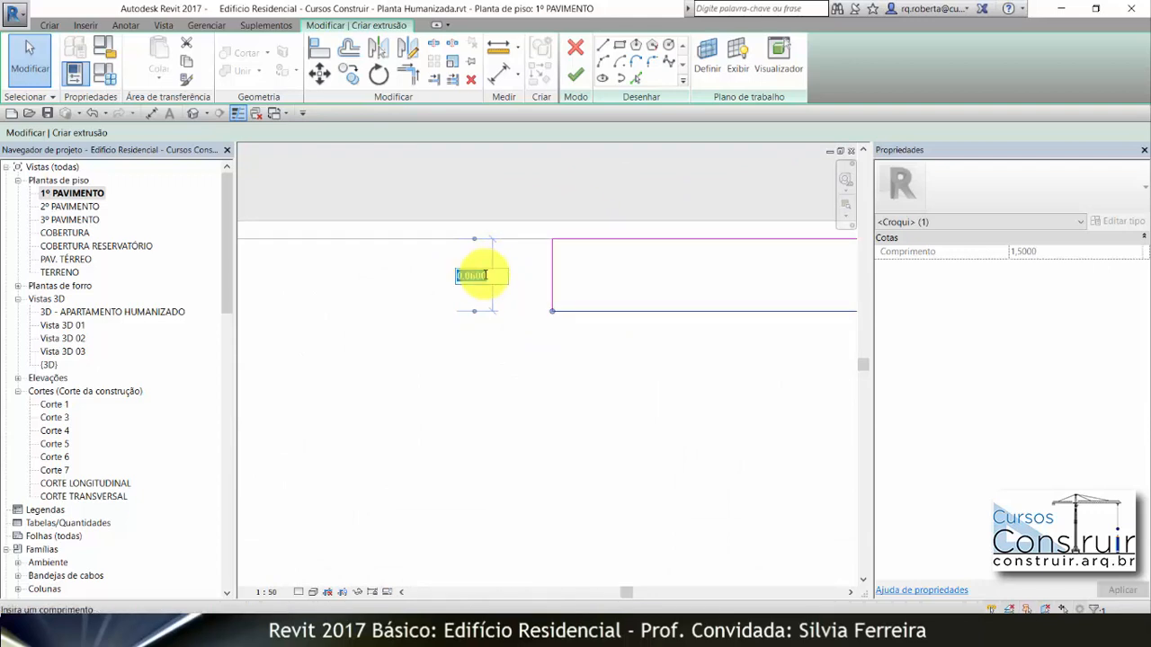
text(,015)
key(Return)
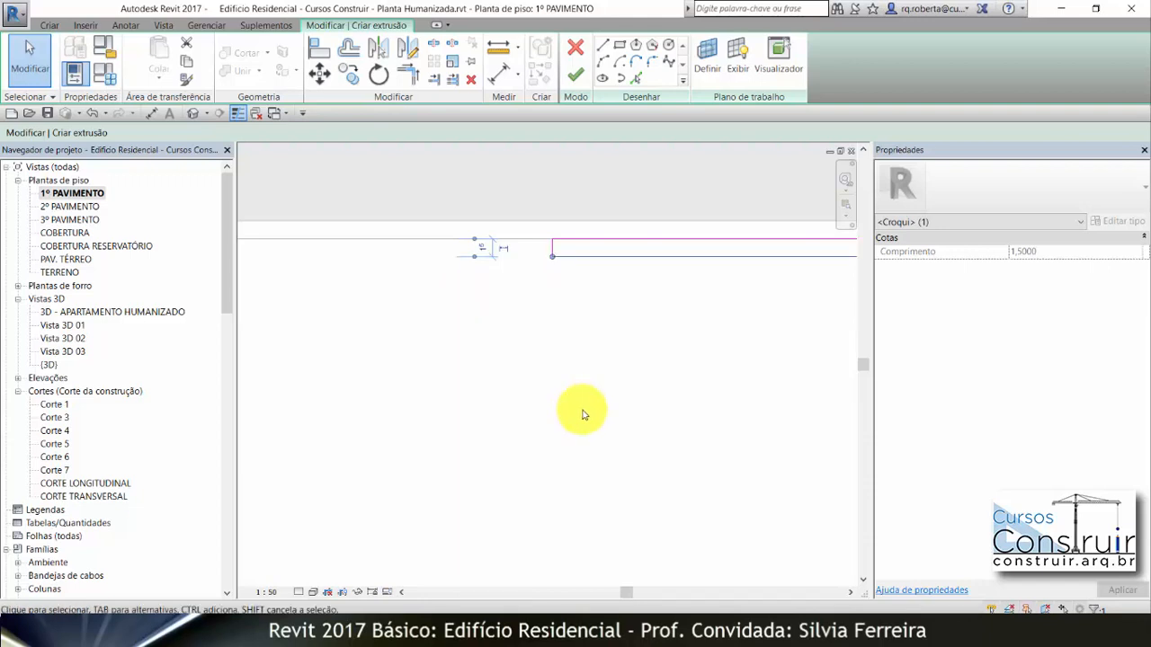
Move the whole sketched rectangle 0.80 m along the living room wall, away from the corner and toward the plant.
scroll(405, 300, down, 3)
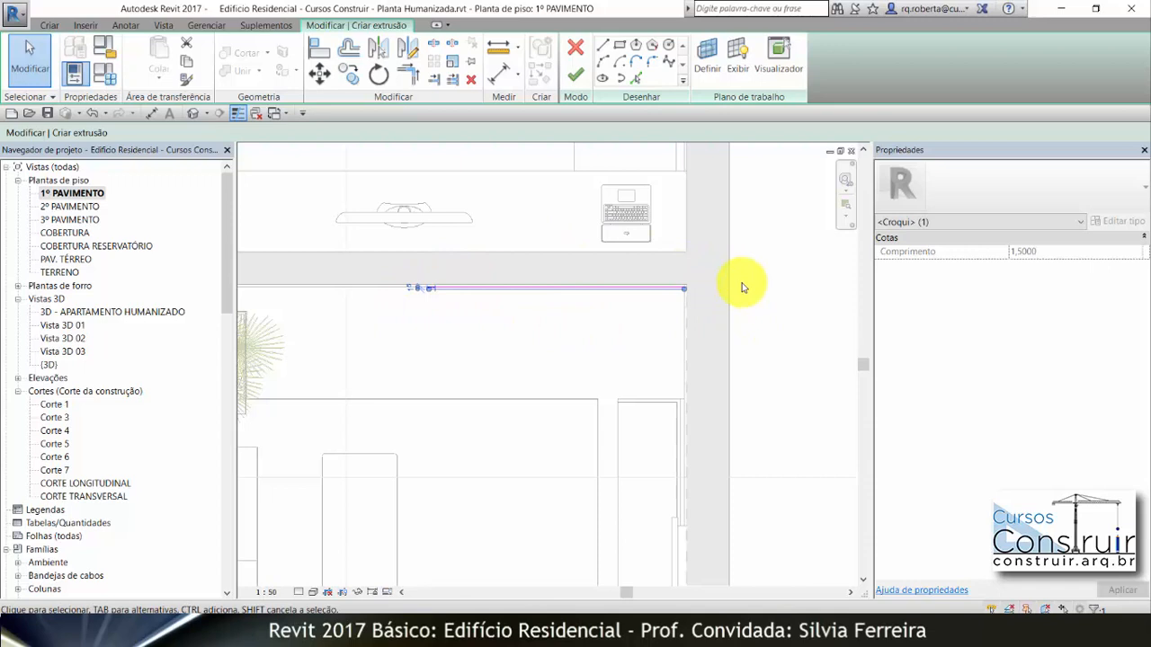
scroll(620, 225, down, 1)
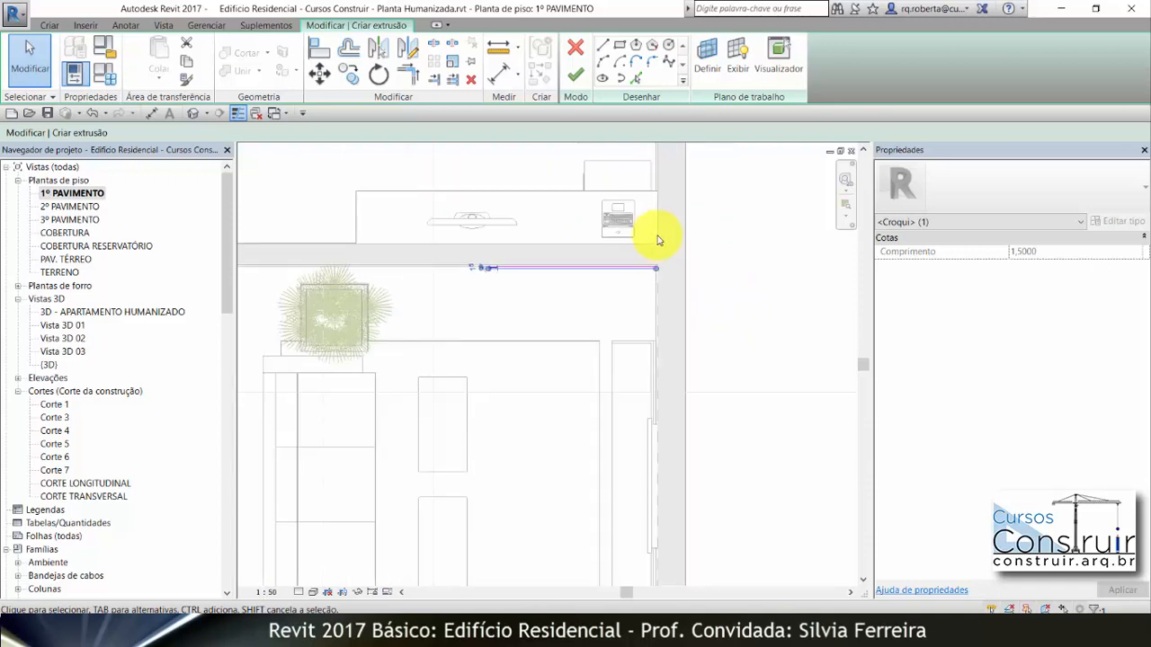
scroll(550, 241, down, 1)
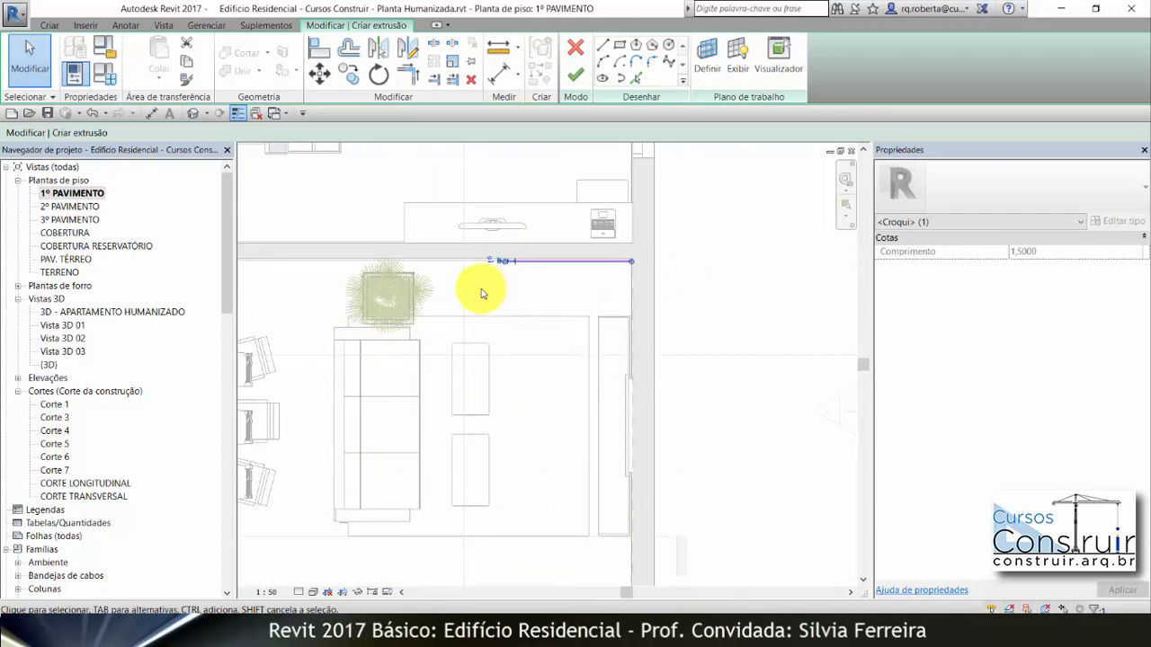
mouse_move(482, 290)
mouse_down()
mouse_move(488, 270)
mouse_move(603, 239)
mouse_move(685, 241)
mouse_up()
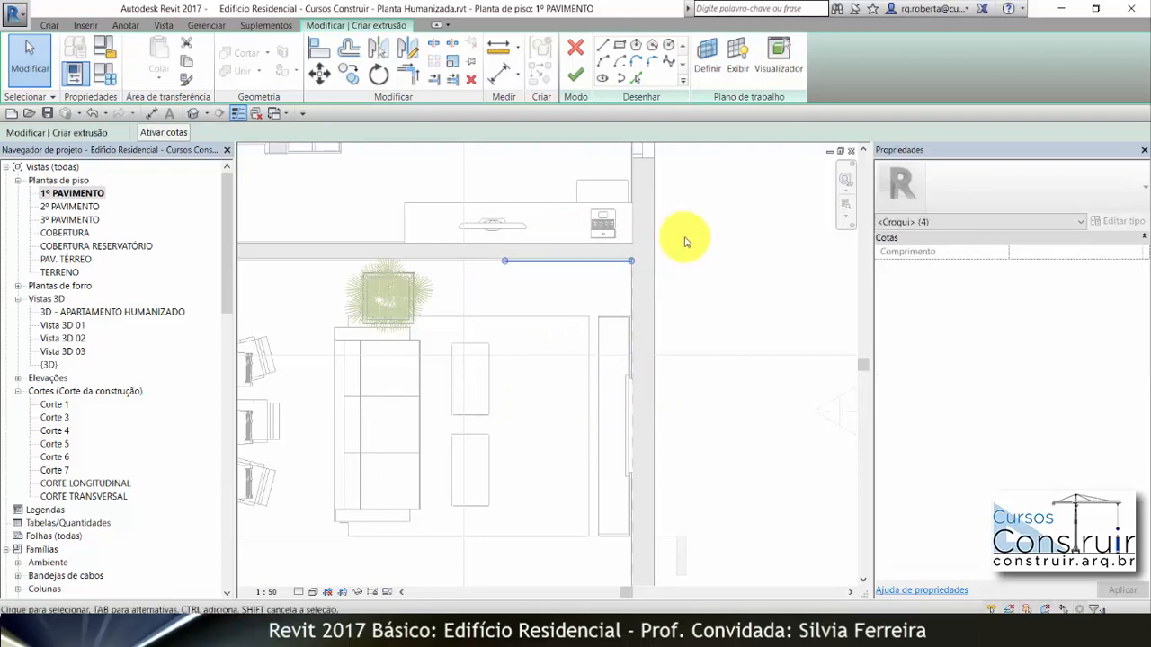
click(320, 74)
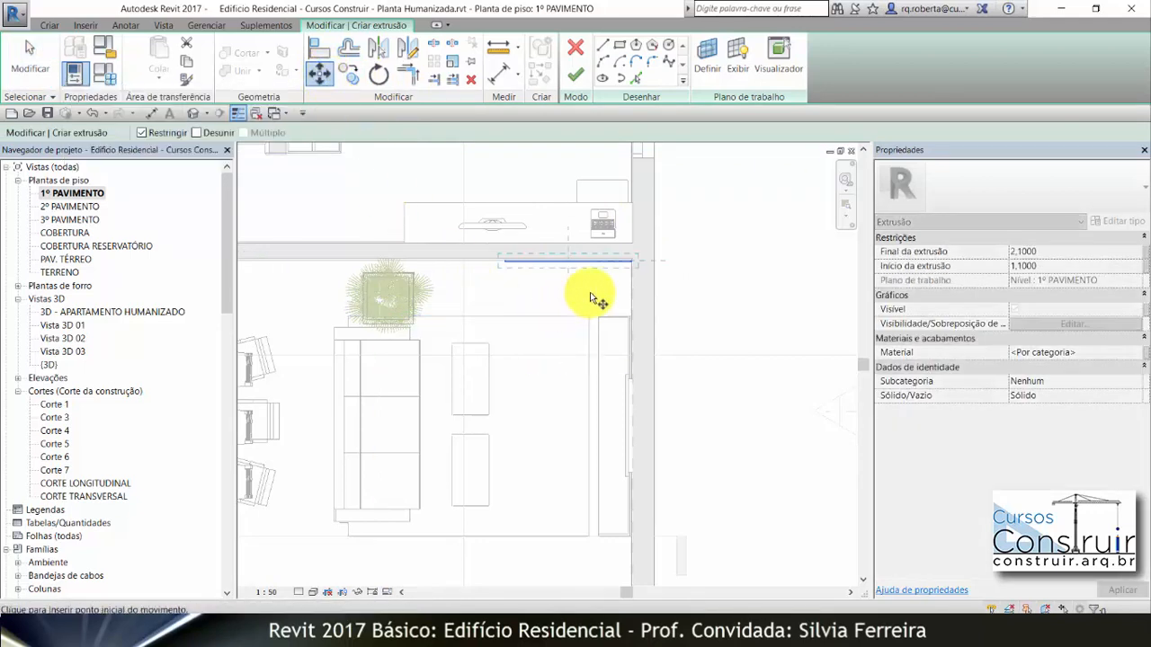
click(590, 300)
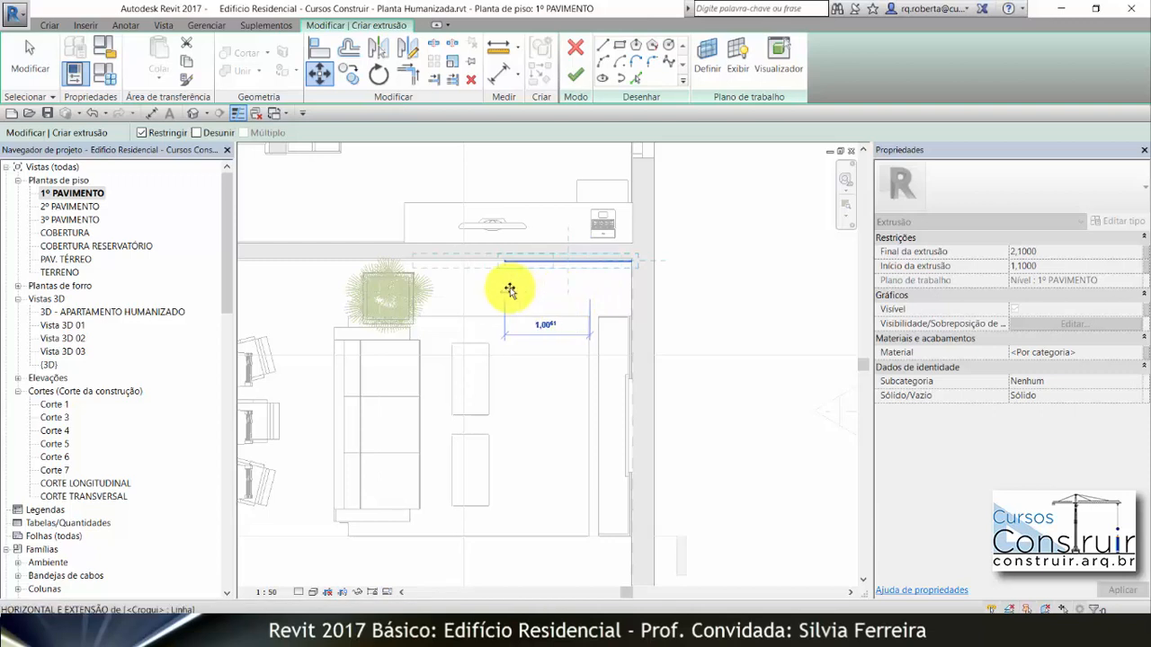
text(,)
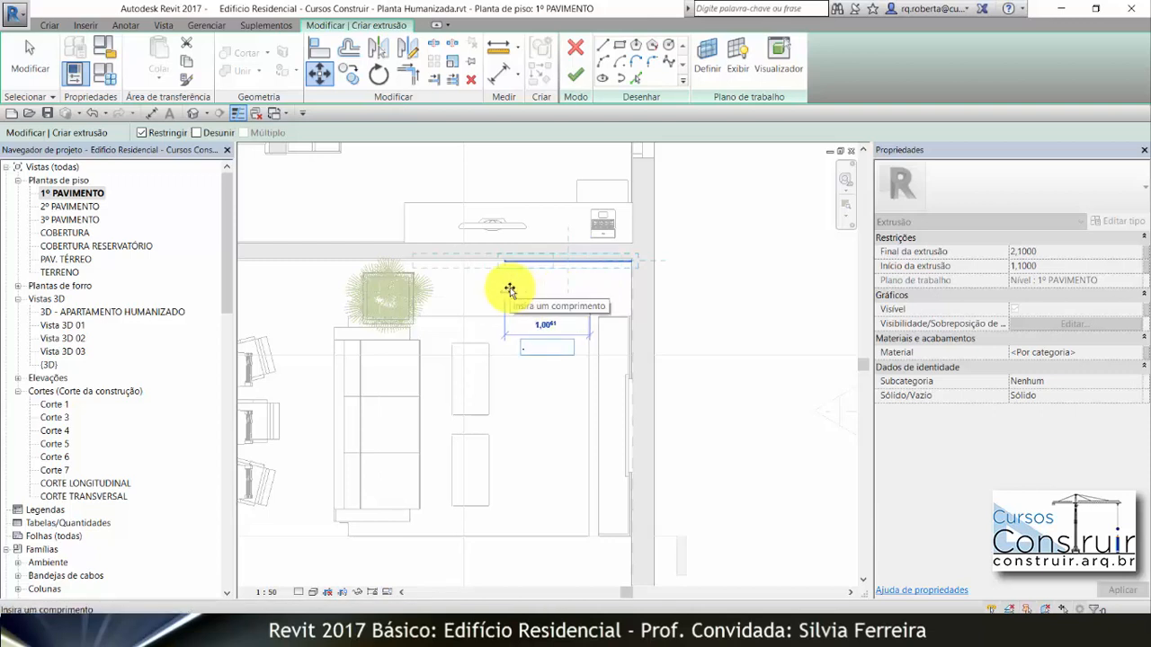
text(8)
key(Return)
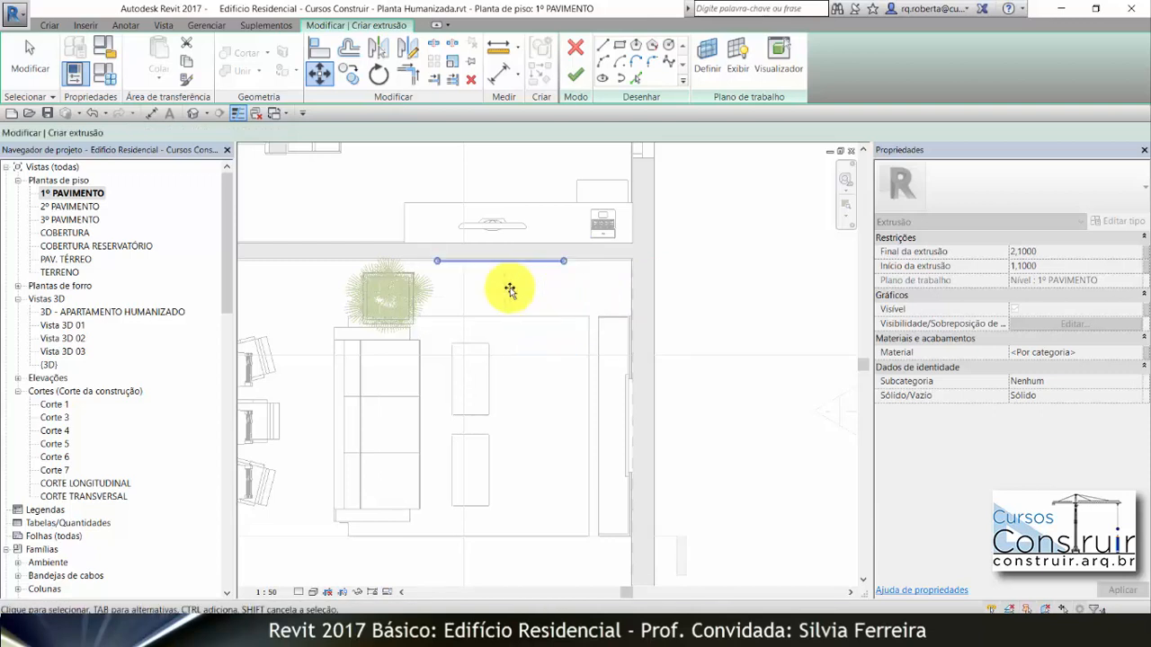
Finish the sketch, set the extrusion start to 1.10 m and its end to 2.10 m, and complete the in-place model.
click(576, 75)
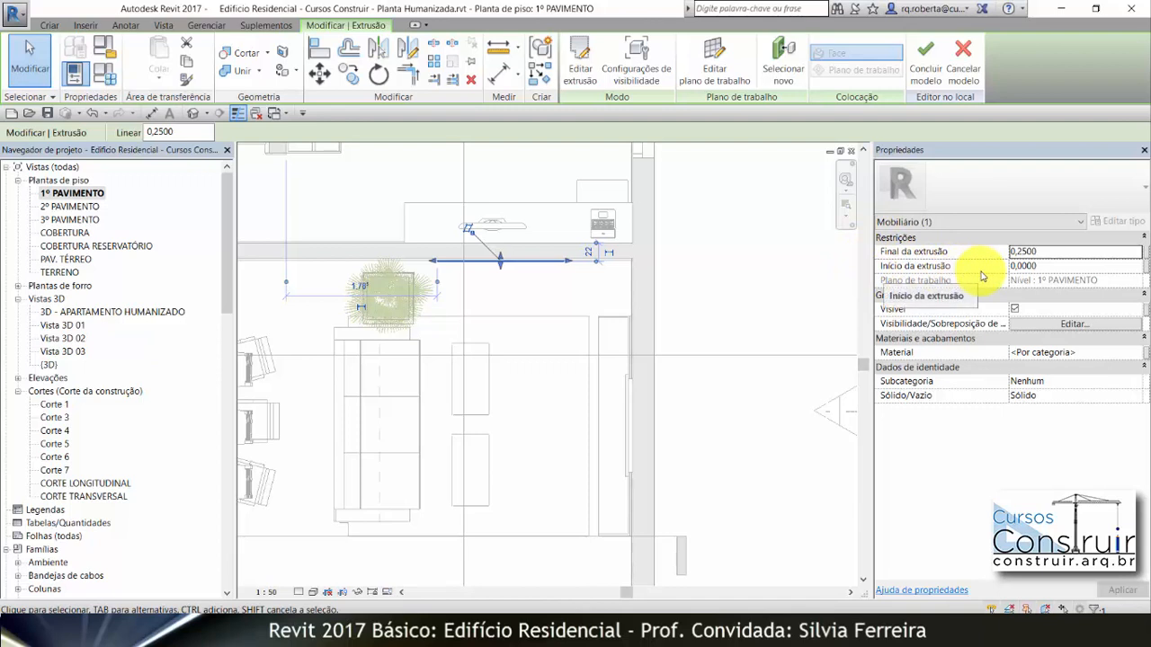
click(1060, 266)
text(1,10)
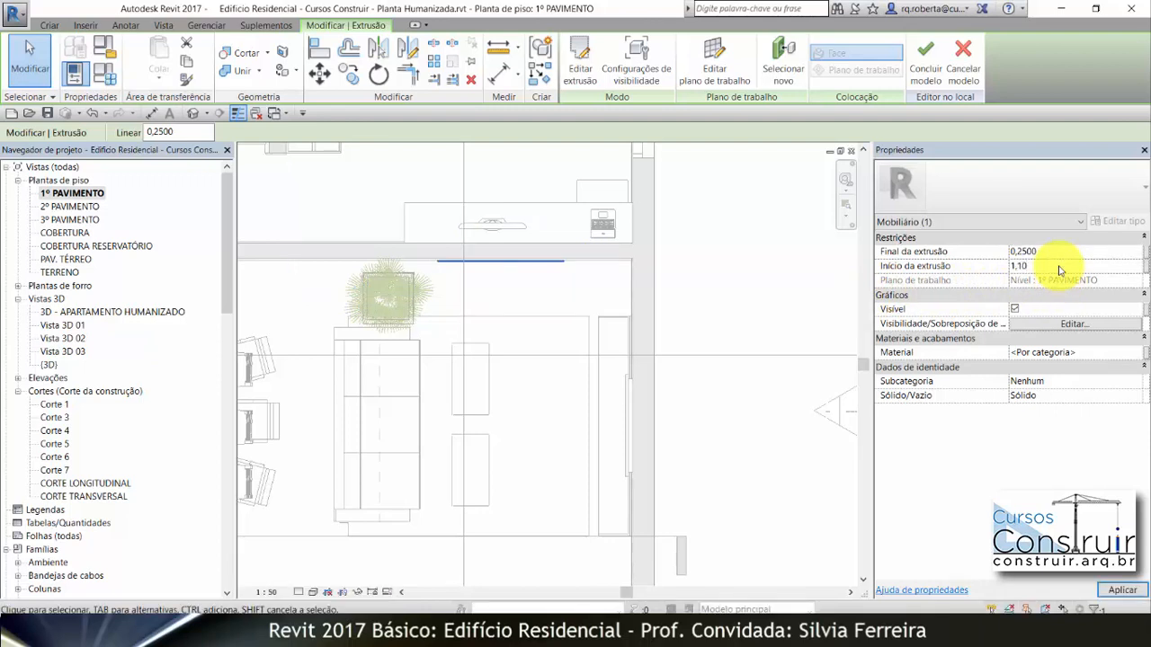
click(1055, 252)
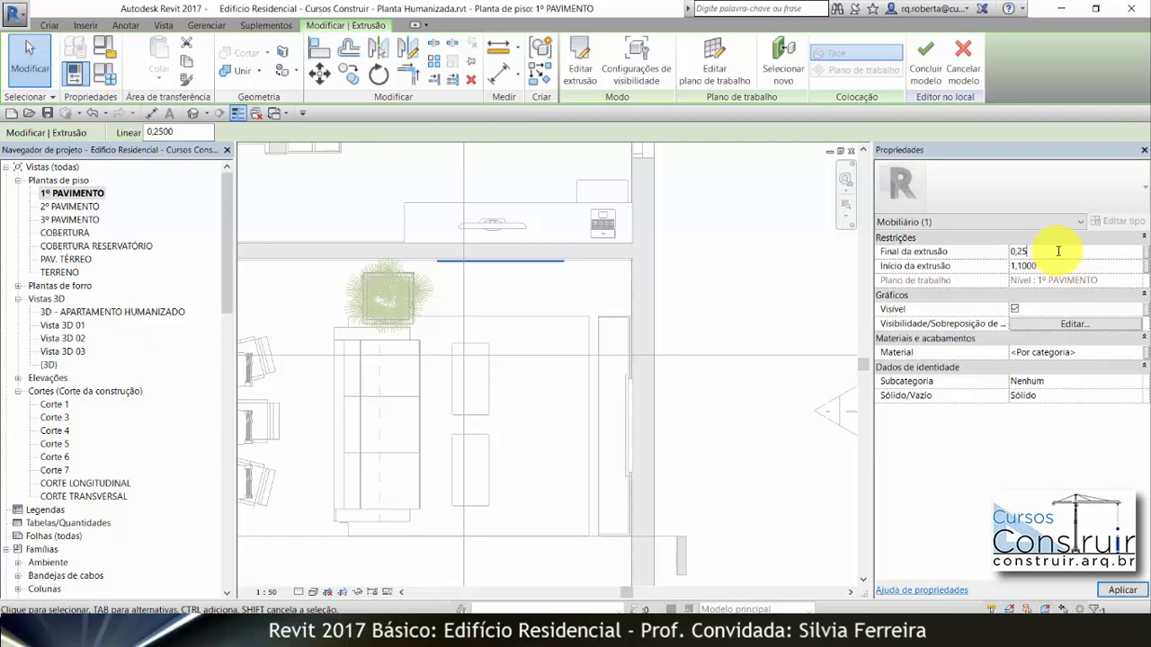
drag(1048, 253, 1004, 256)
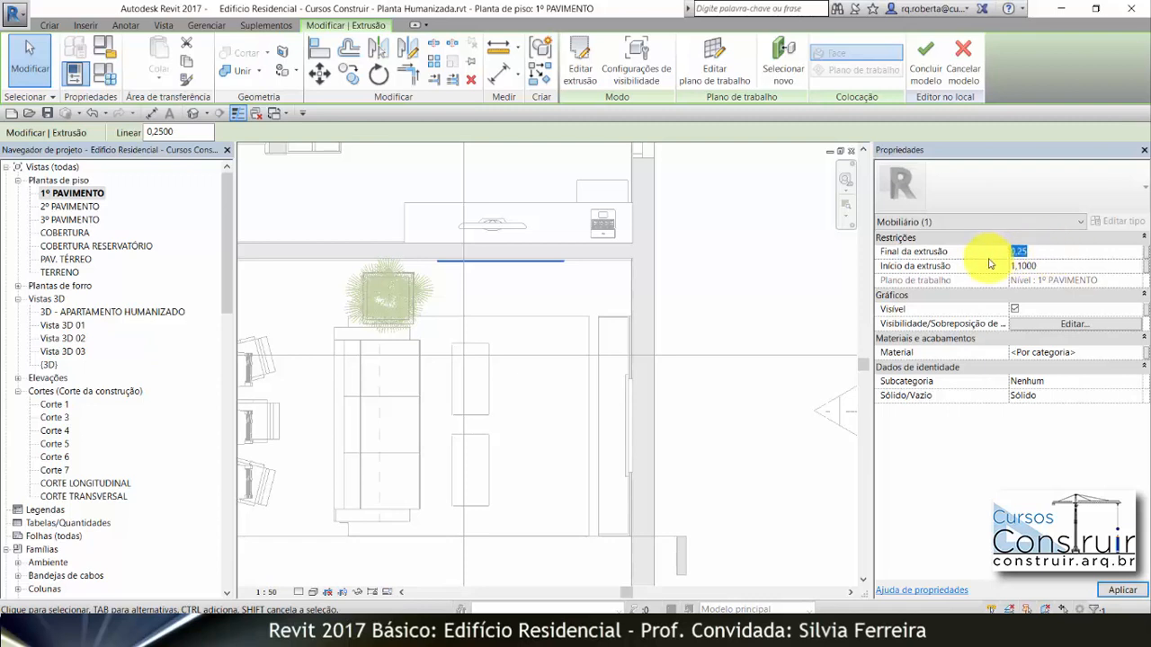
text(2,10)
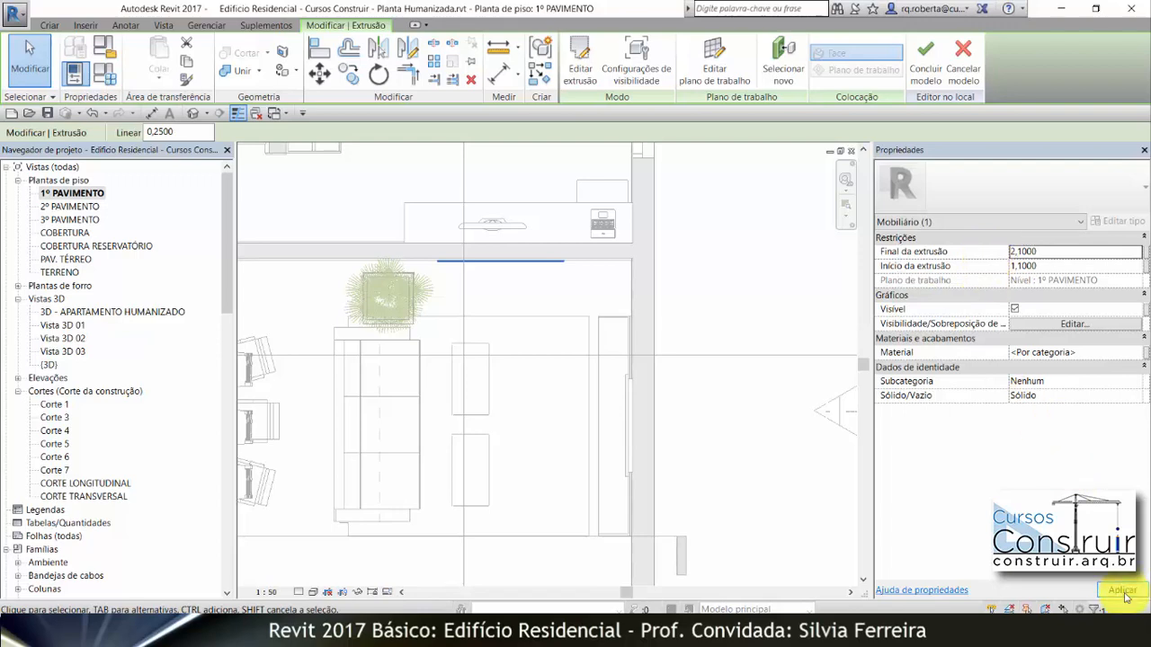
click(930, 70)
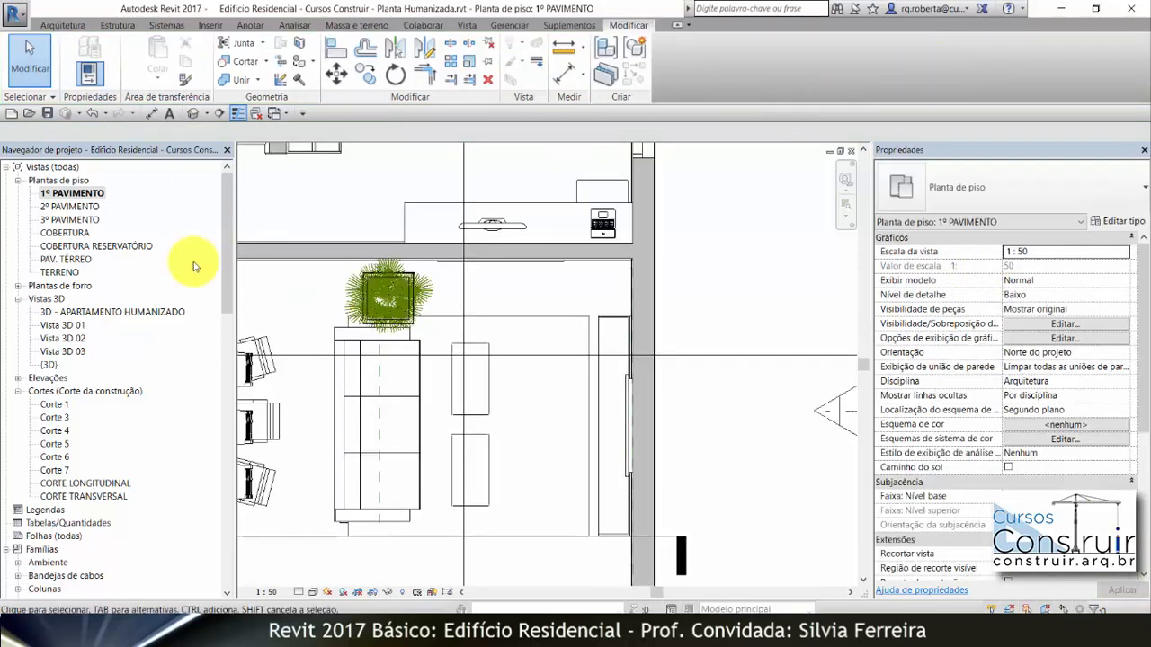
Open the Corte 7 section, which faces the living room wall with the TELA panel.
scroll(598, 325, down, 3)
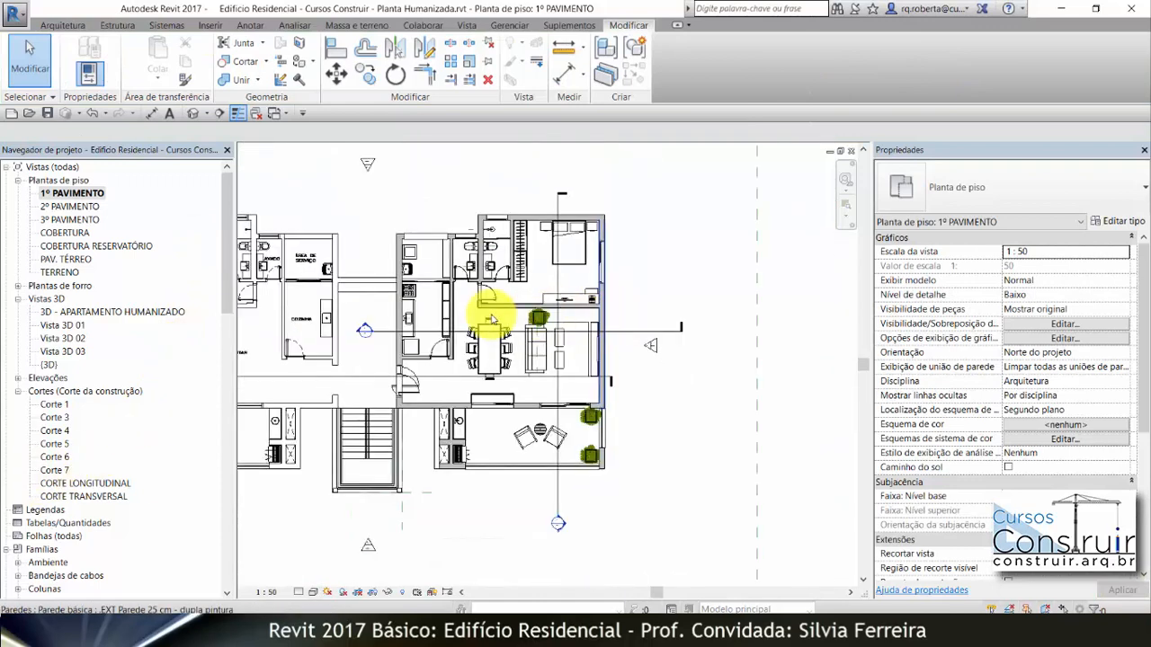
scroll(528, 314, up, 1)
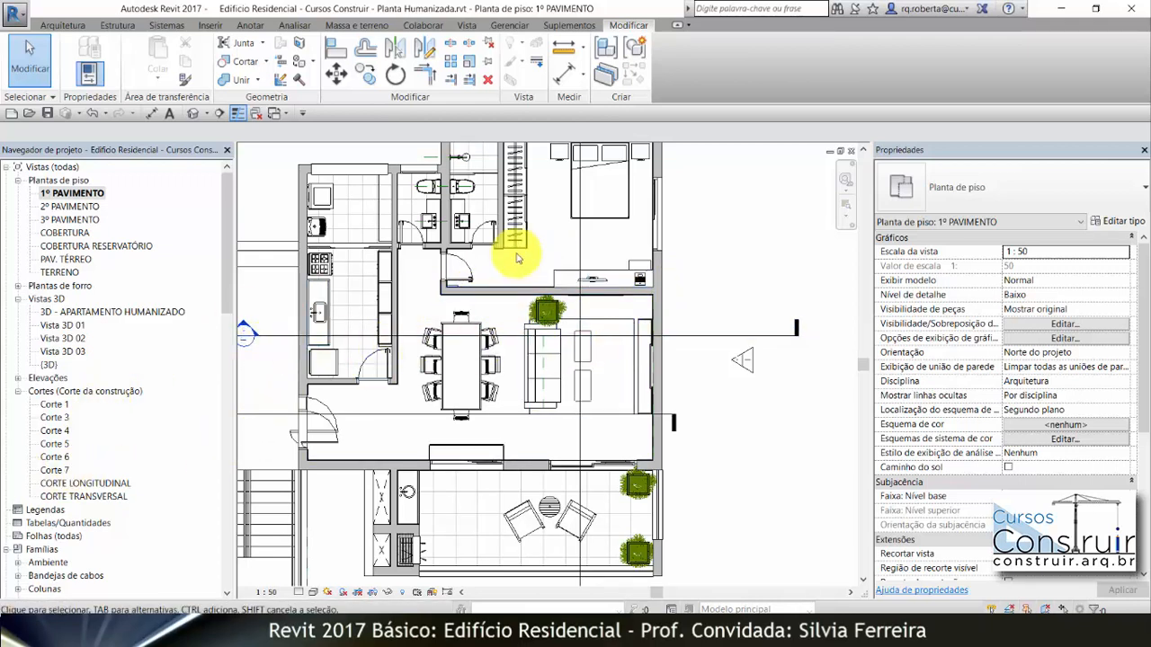
double_click(54, 470)
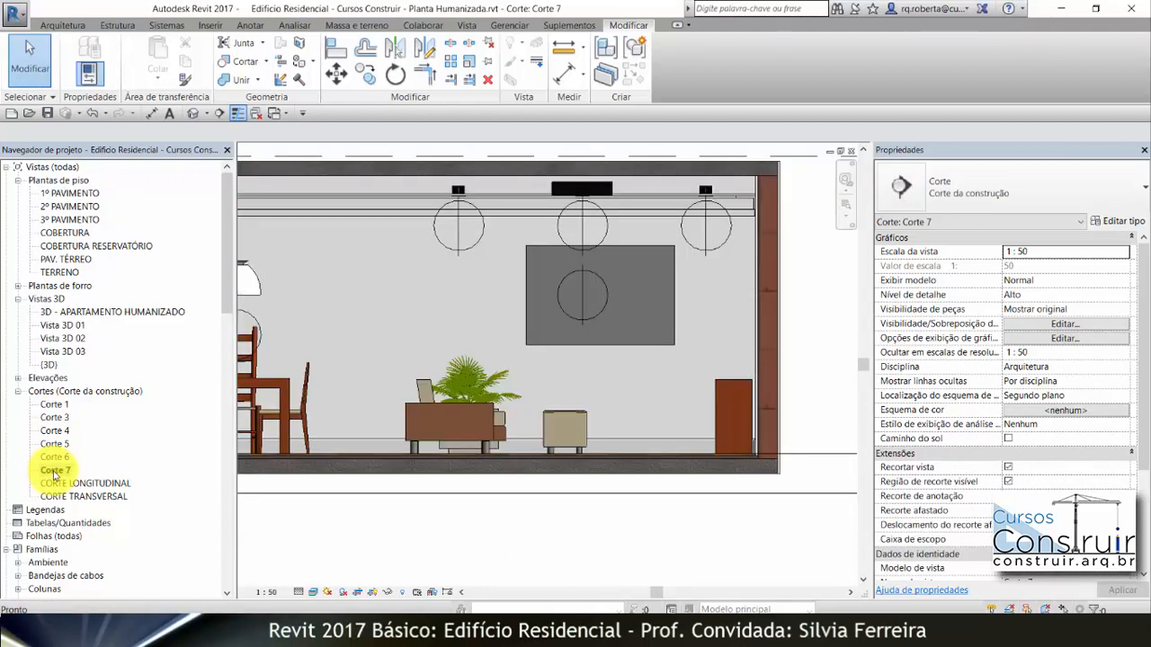
Measure the heights of the TELA panel's lower and upper edges above the floor.
click(635, 248)
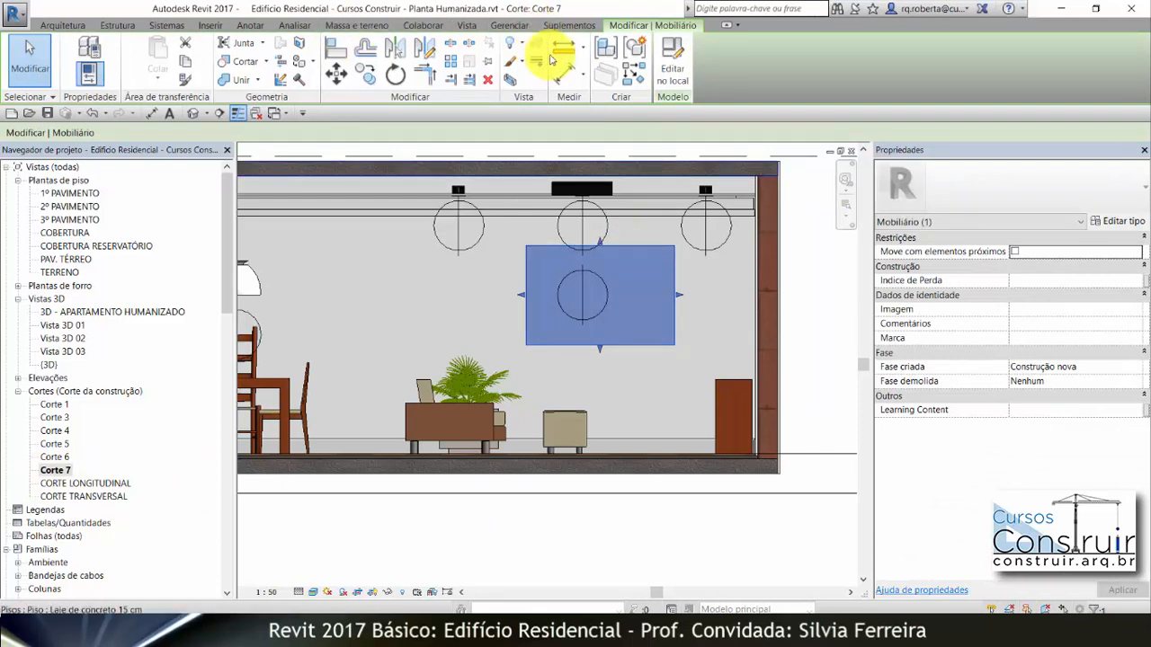
click(564, 49)
click(637, 345)
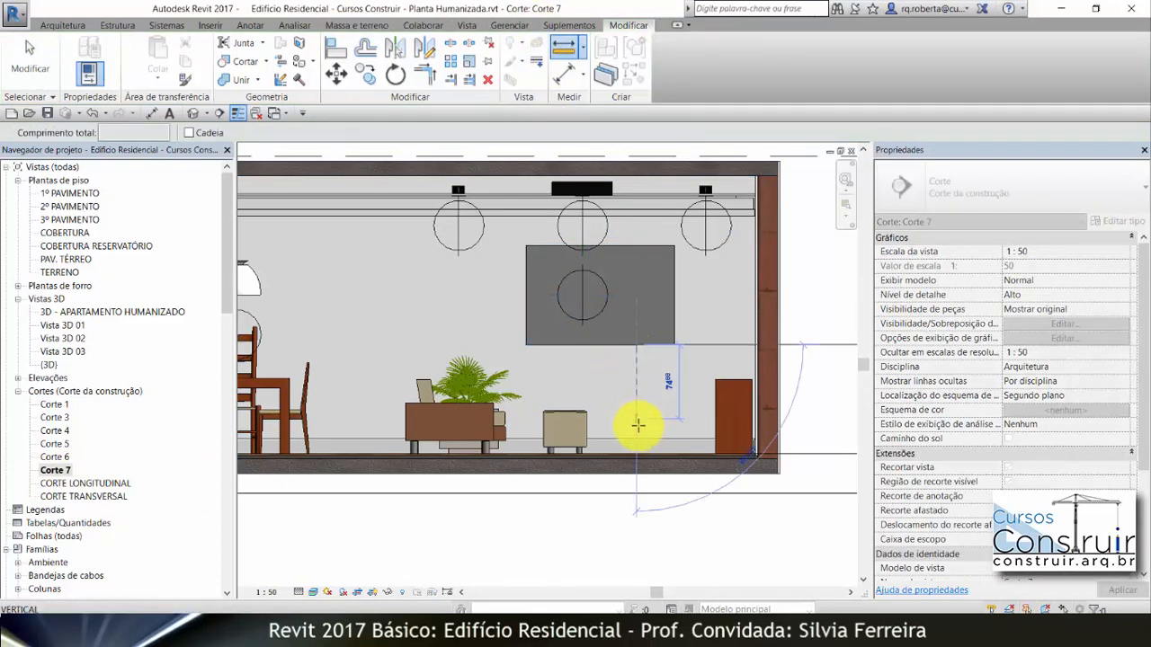
key(Escape)
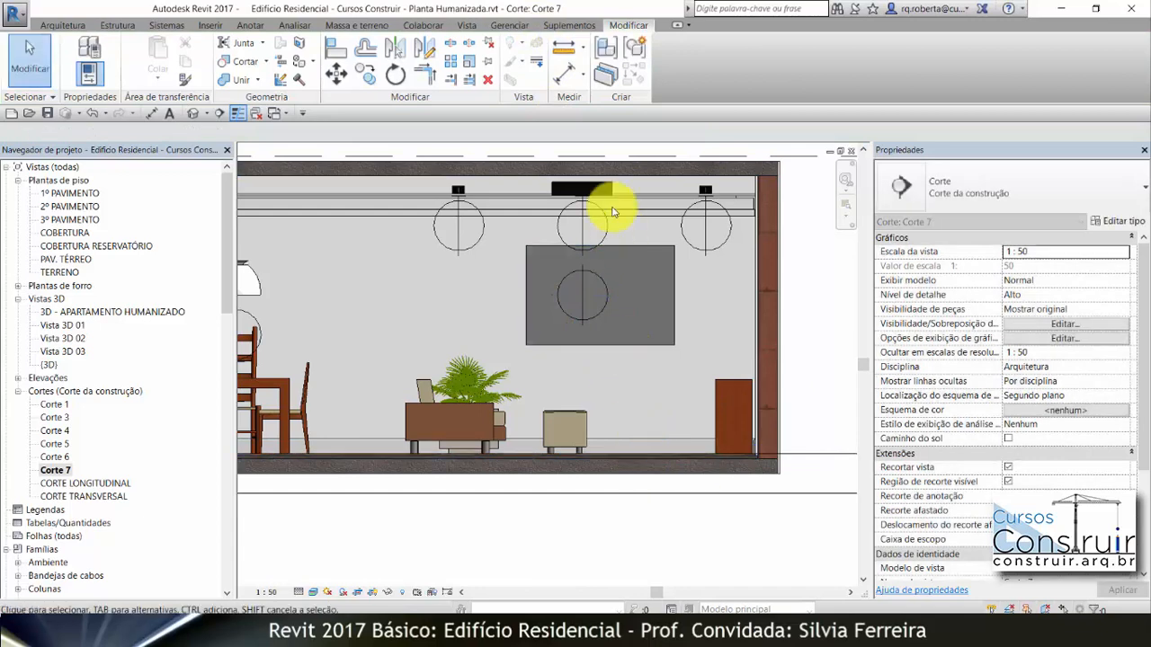
click(645, 244)
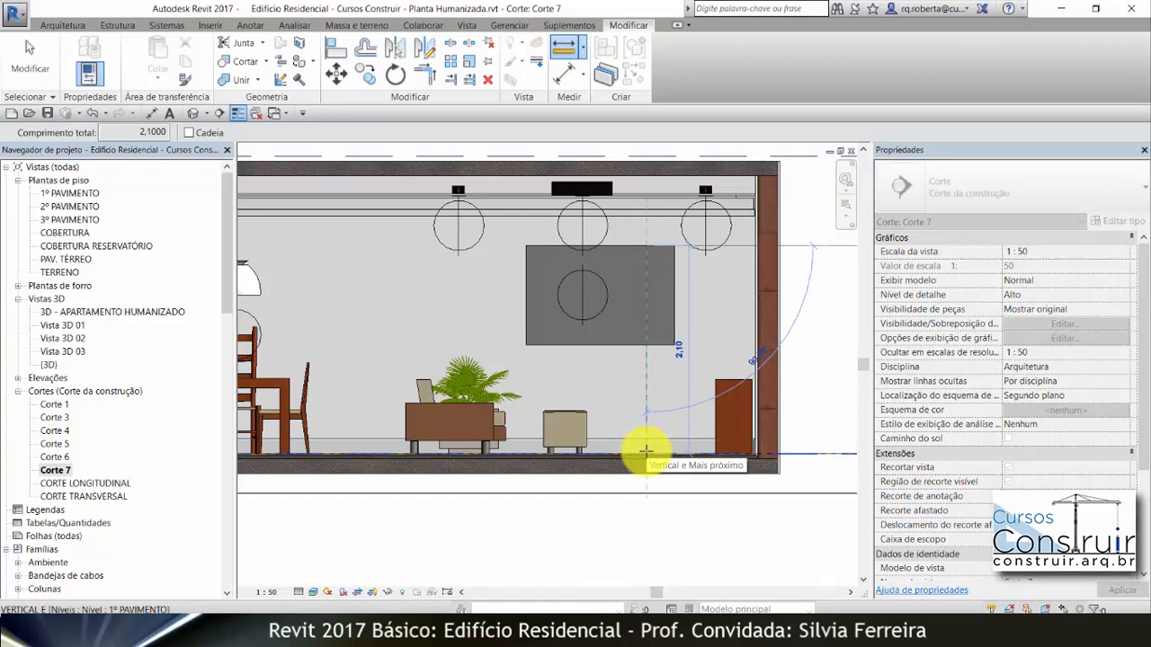
key(Escape)
key(Escape)
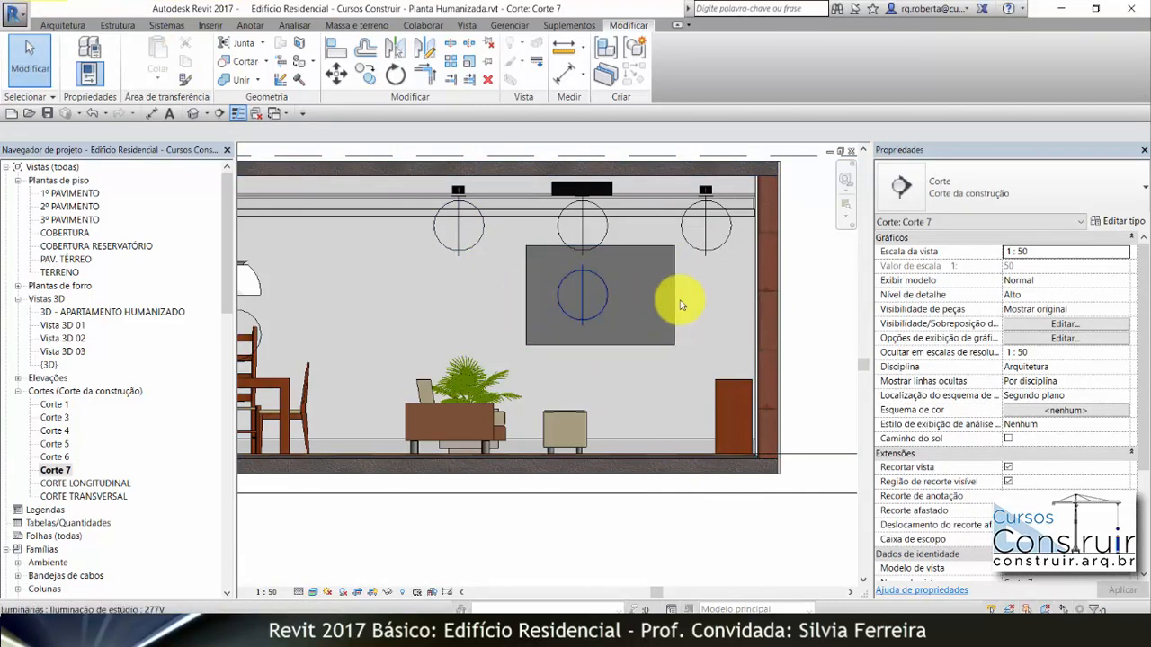
Measure the height from the midpoint of the TELA panel's side edge down to the floor.
click(250, 25)
click(151, 114)
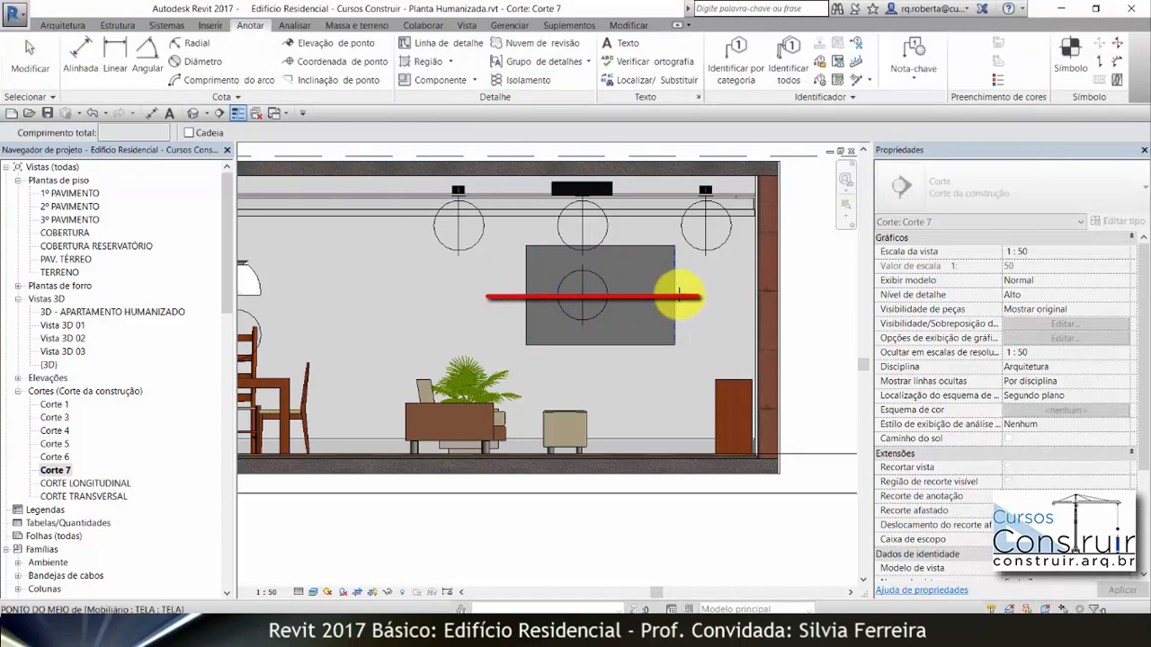
click(676, 295)
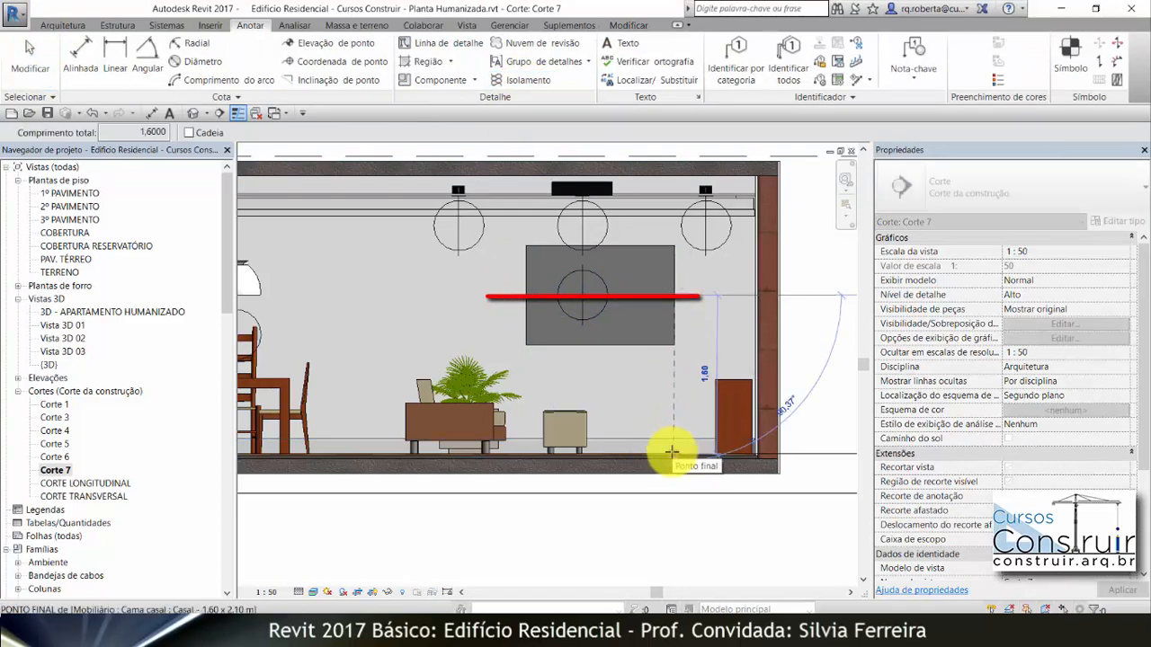
click(672, 450)
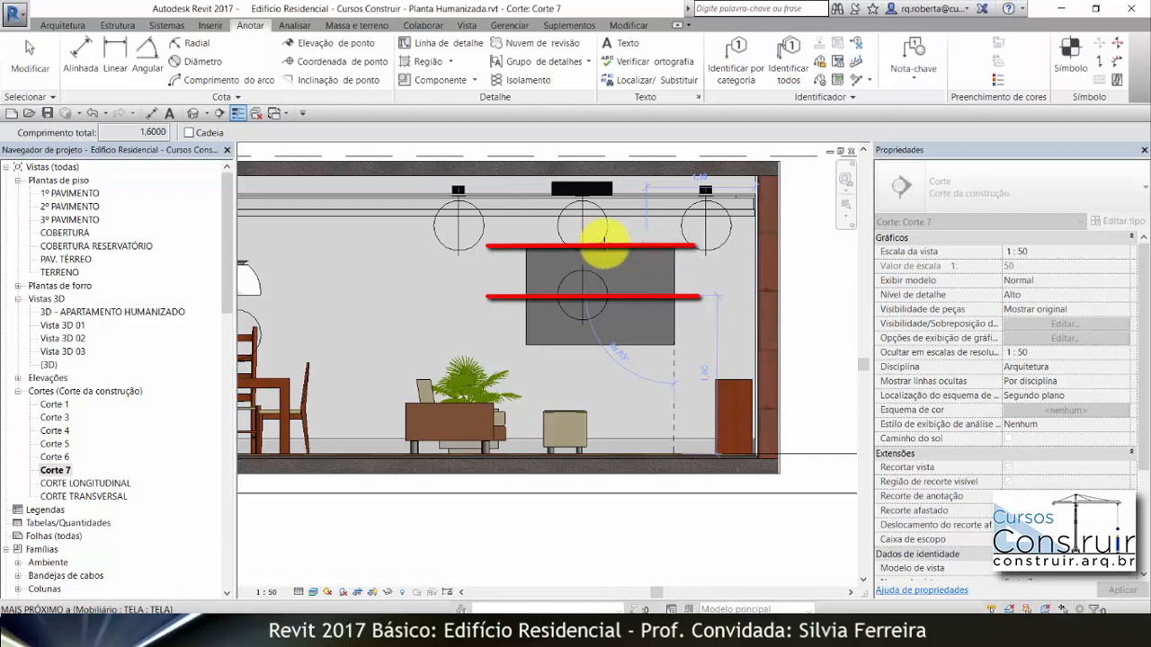
Add an aligned dimension beside the TELA panel between its upper and lower edges.
click(79, 52)
click(536, 250)
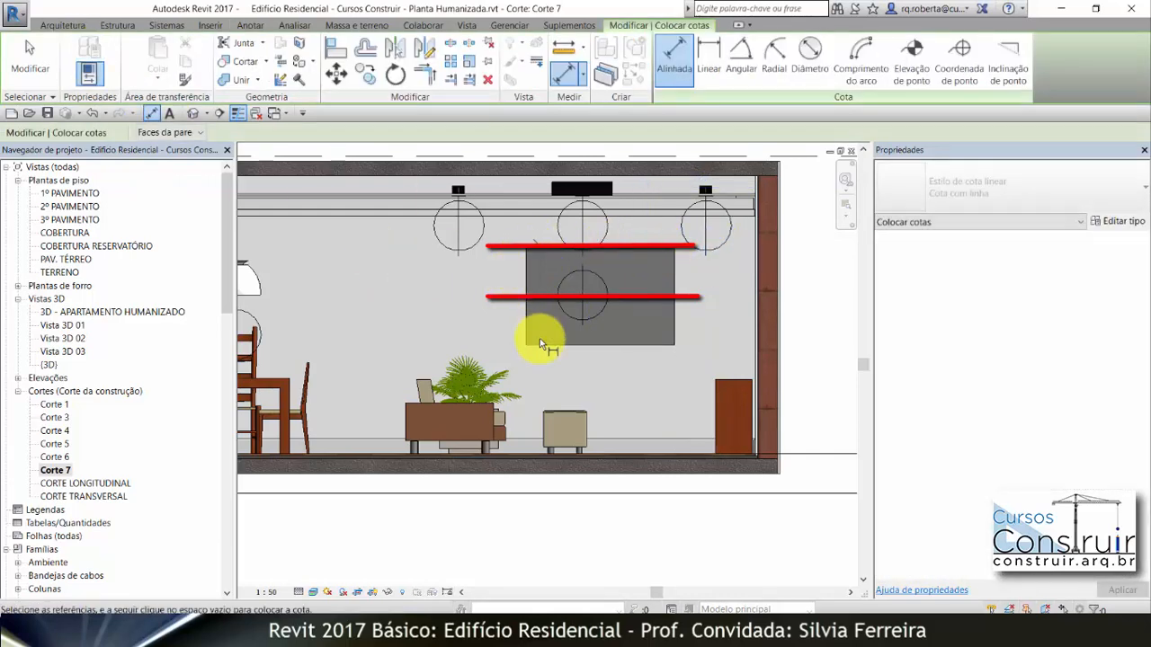
click(542, 344)
click(502, 322)
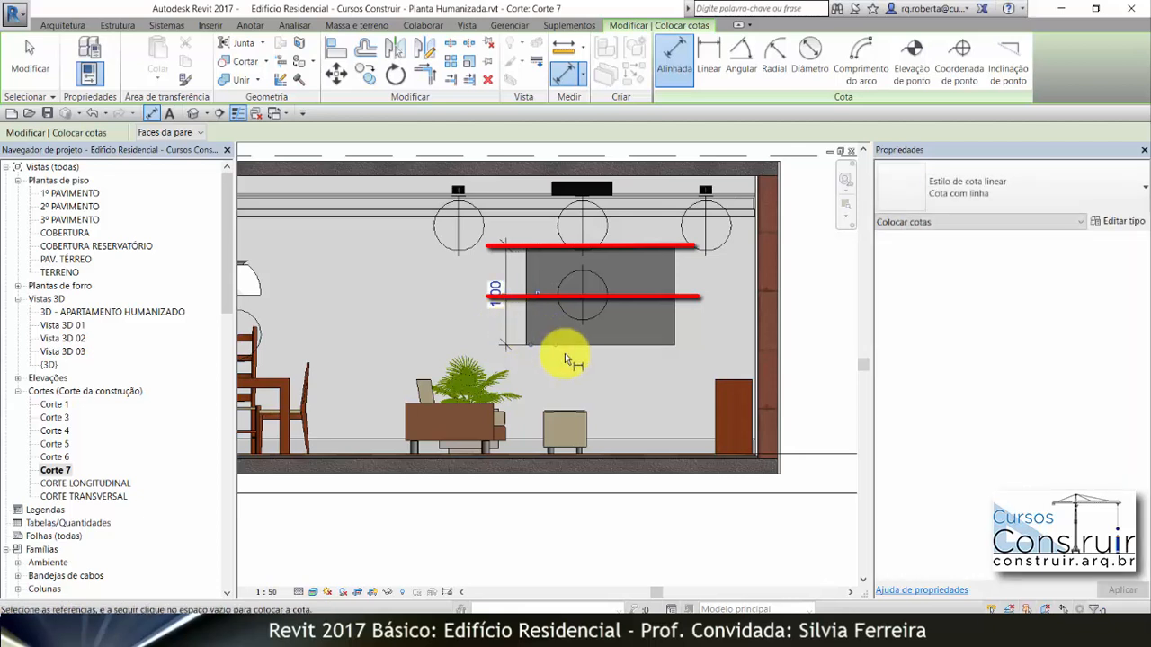
click(586, 452)
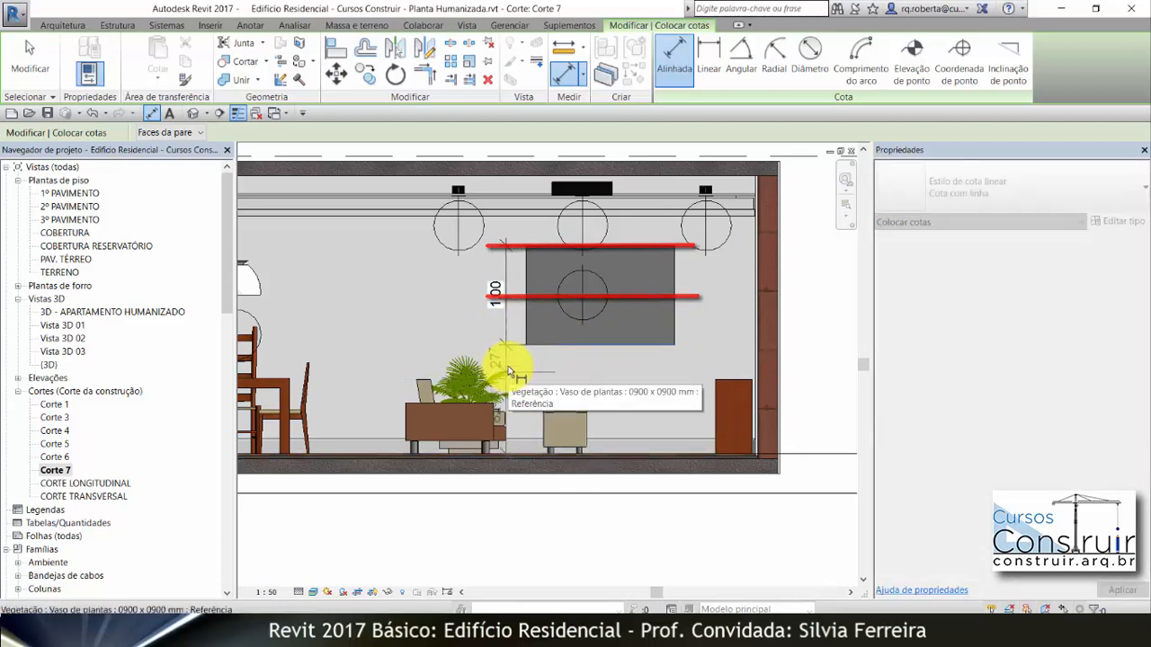
key(Escape)
key(Escape)
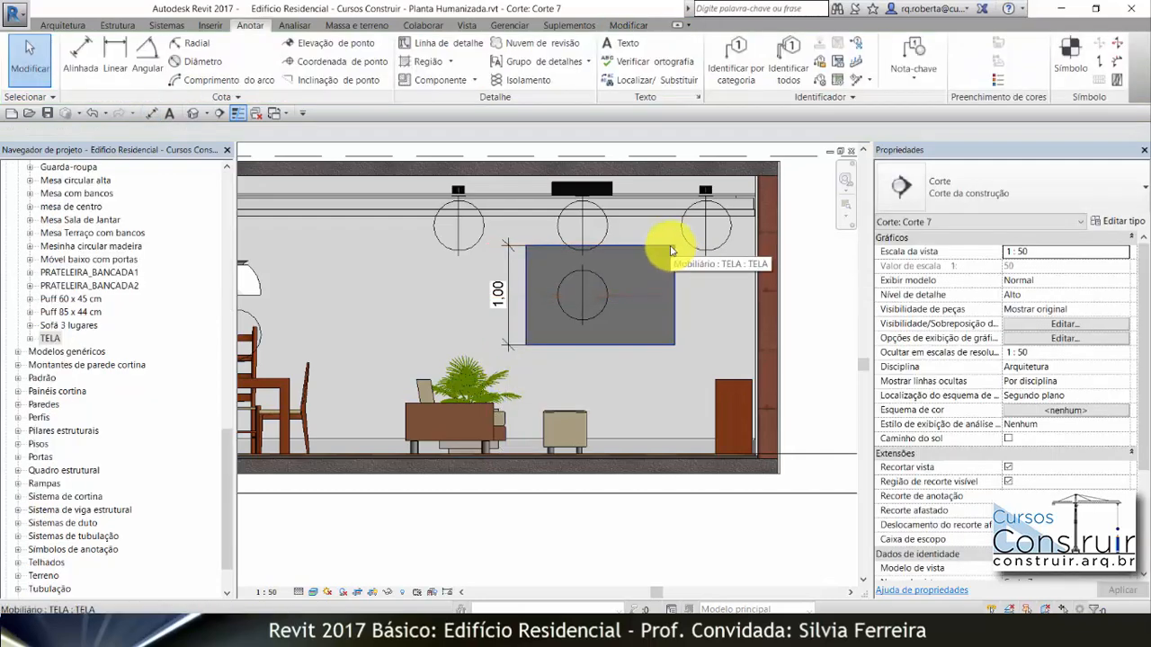
Copy the TELA panel 1.50 m toward the dining table so the copy adjoins the original's side edge.
click(666, 247)
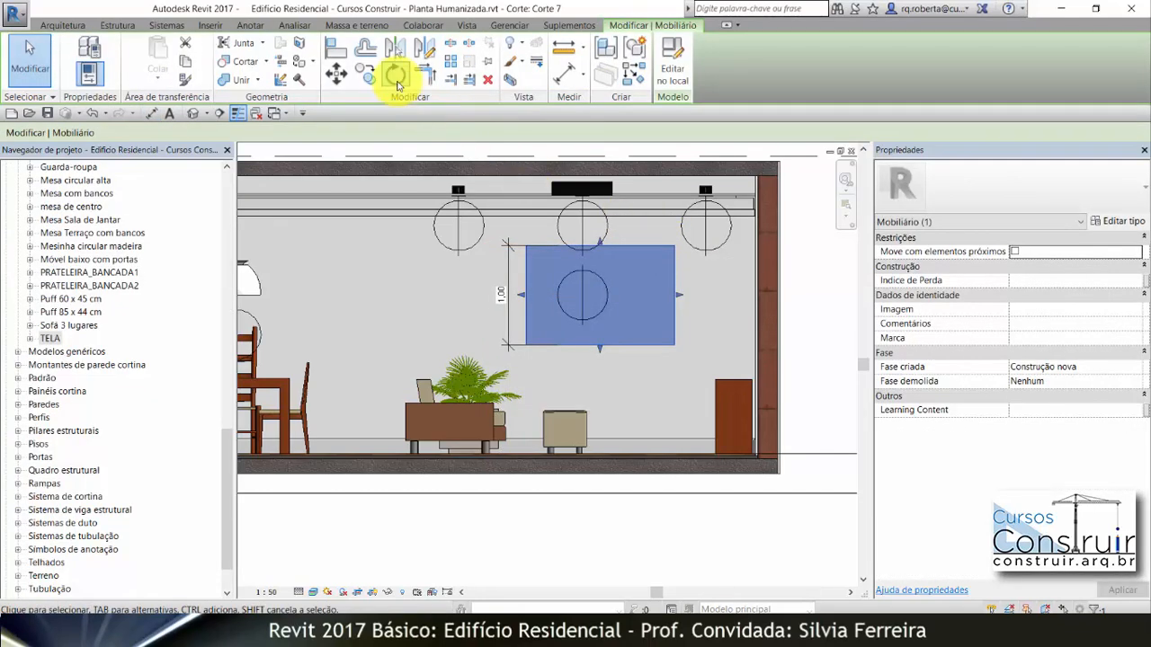
click(367, 77)
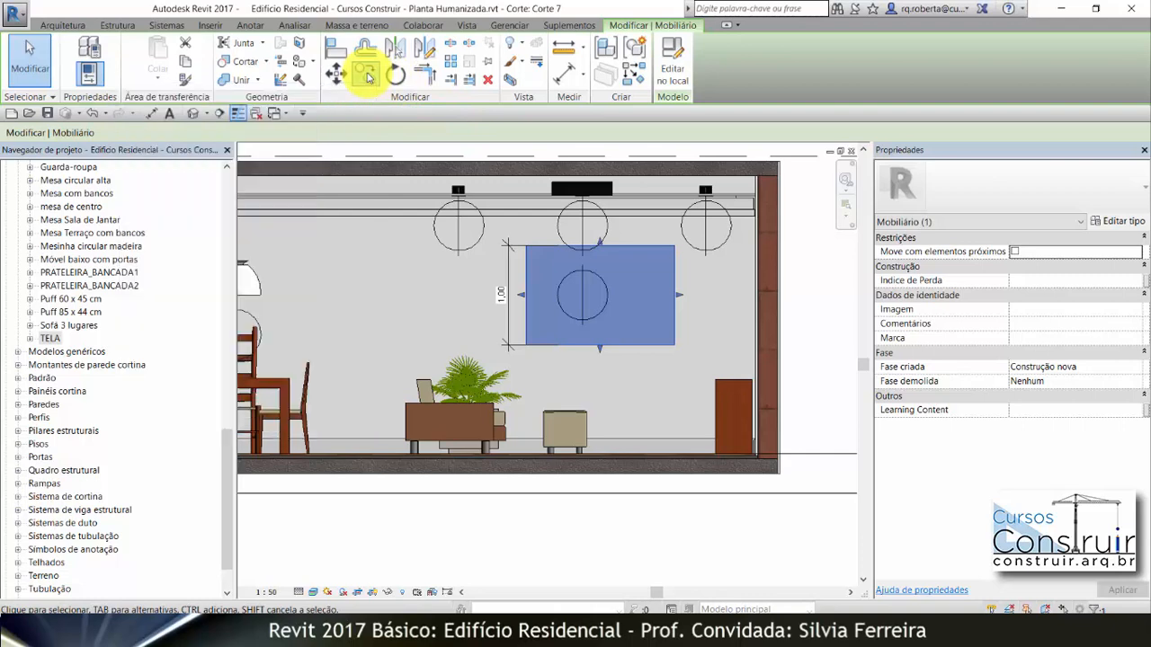
click(681, 284)
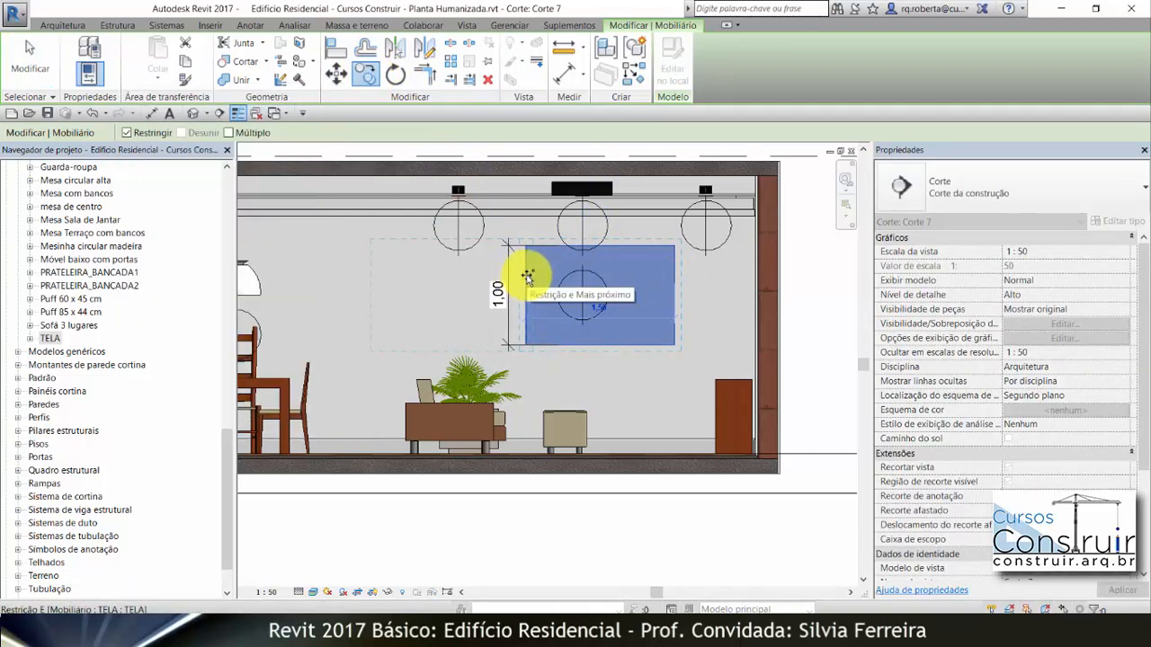
click(526, 275)
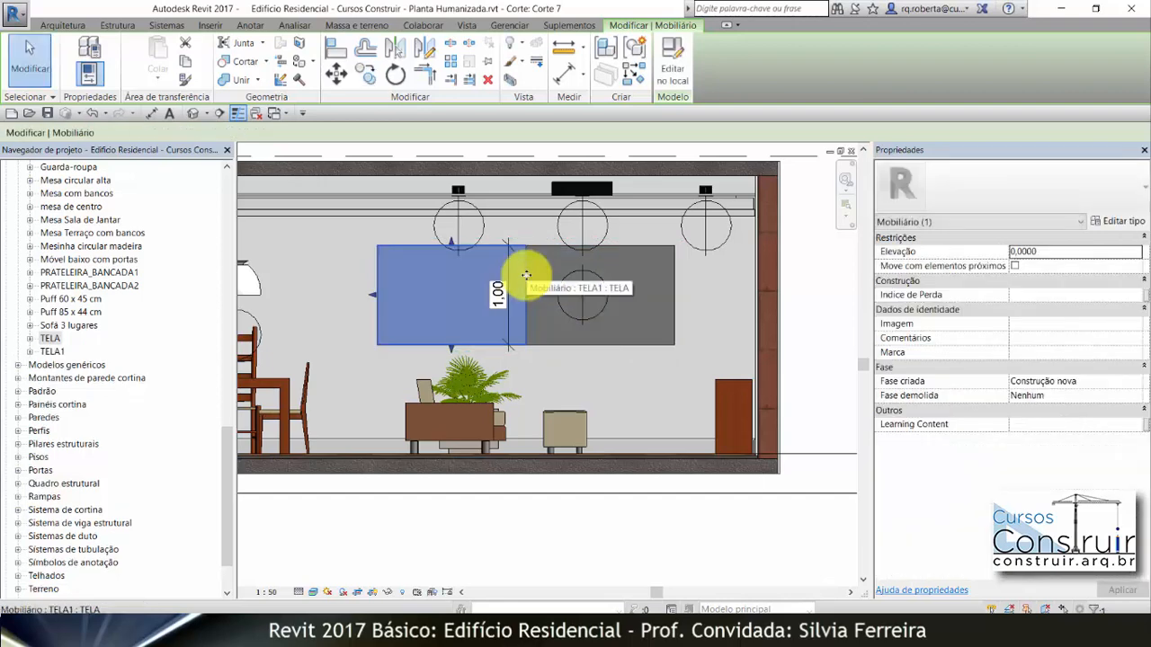
key(Escape)
Move the copied TELA panel horizontally toward the dining table, leaving a gap between the two panels.
click(394, 249)
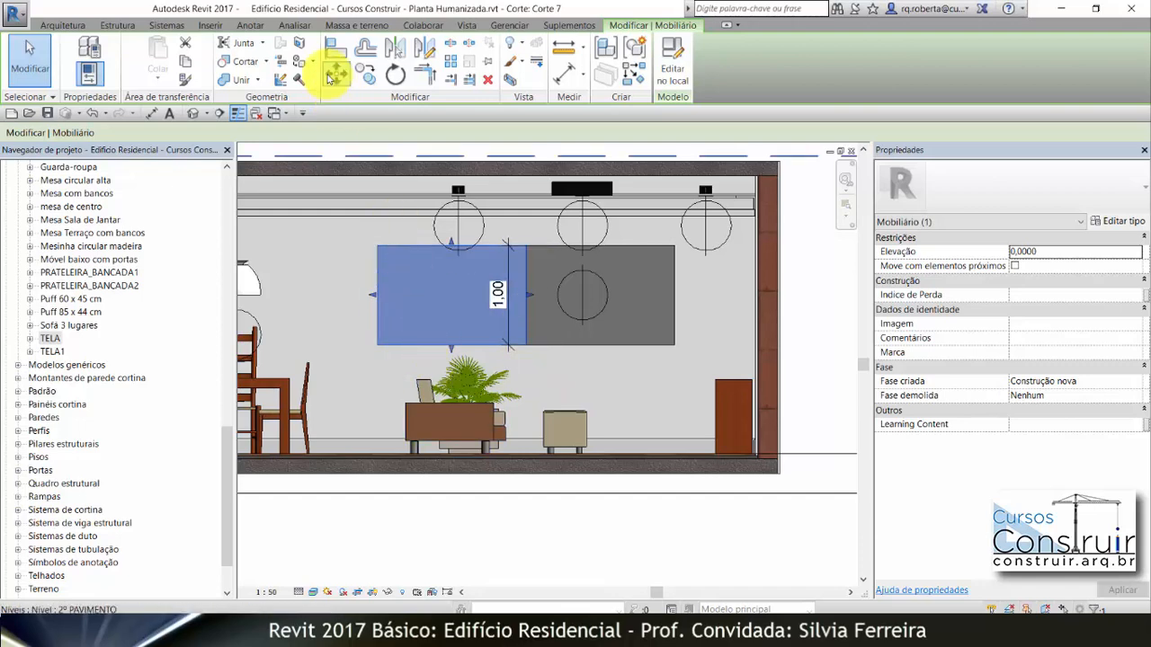
click(333, 78)
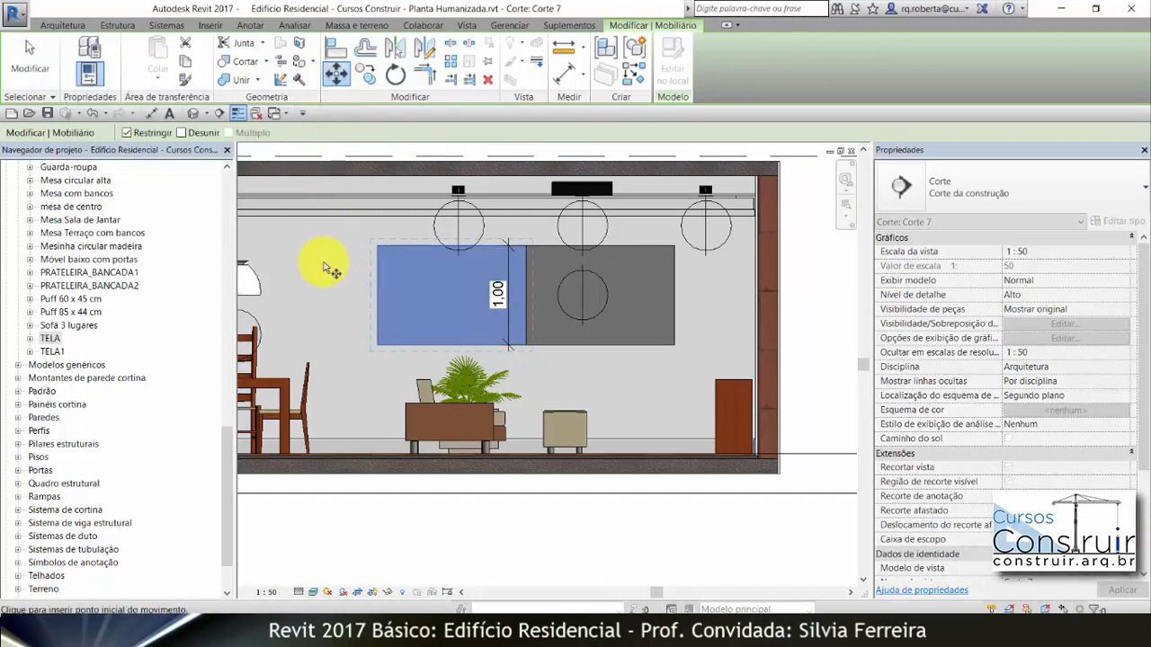
click(334, 256)
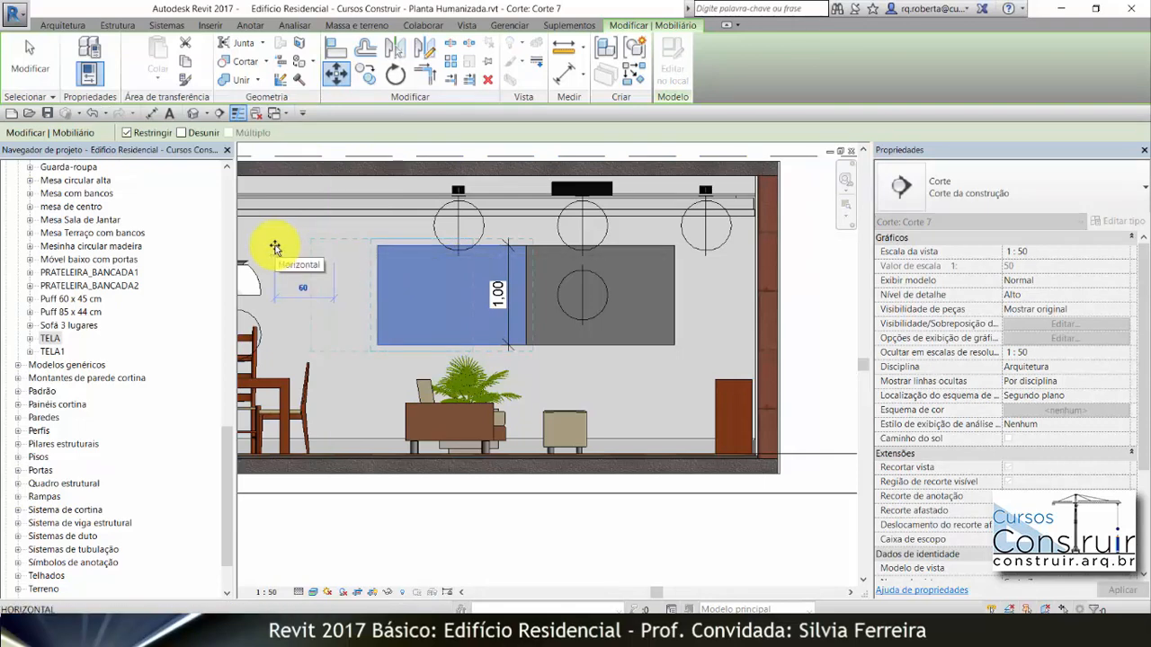
click(275, 248)
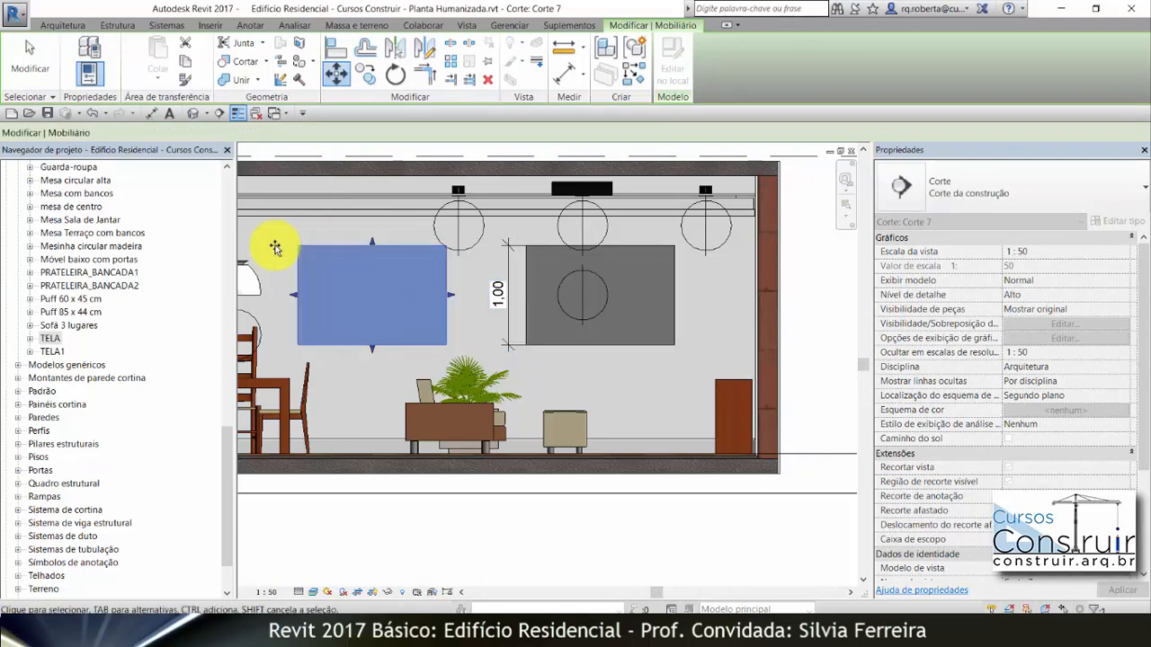
key(Escape)
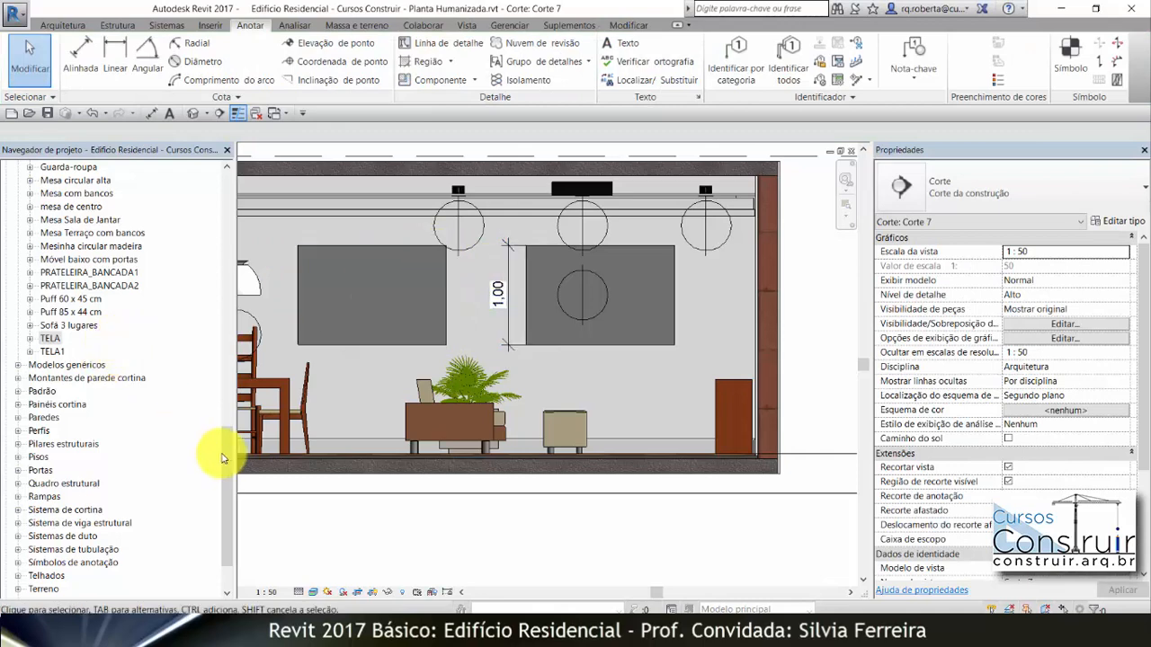
View the panels in Vista 3D 01, and look through the Materiais Complementares on the Revit 2017 course page in the browser.
drag(224, 458, 227, 180)
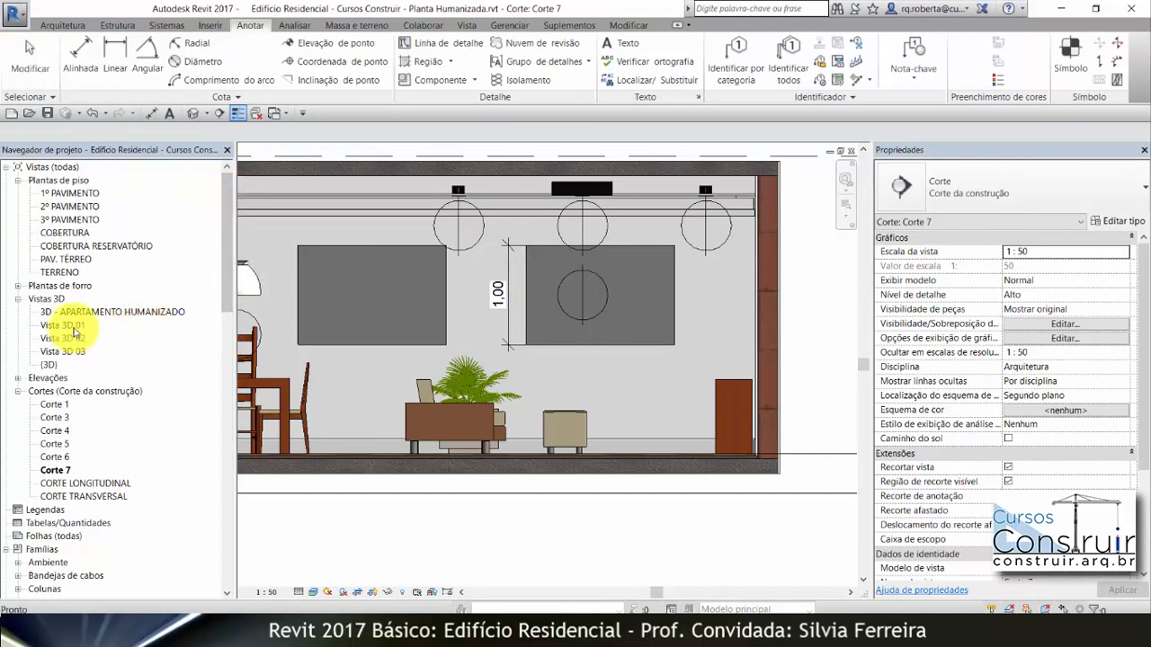
double_click(72, 325)
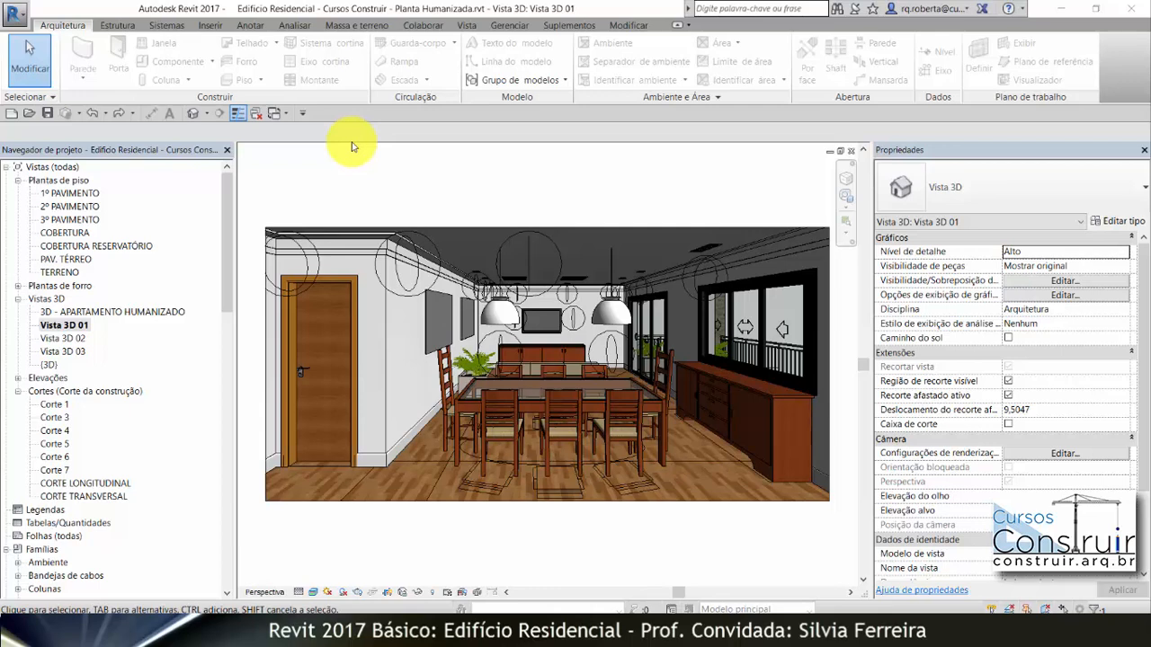
click(425, 636)
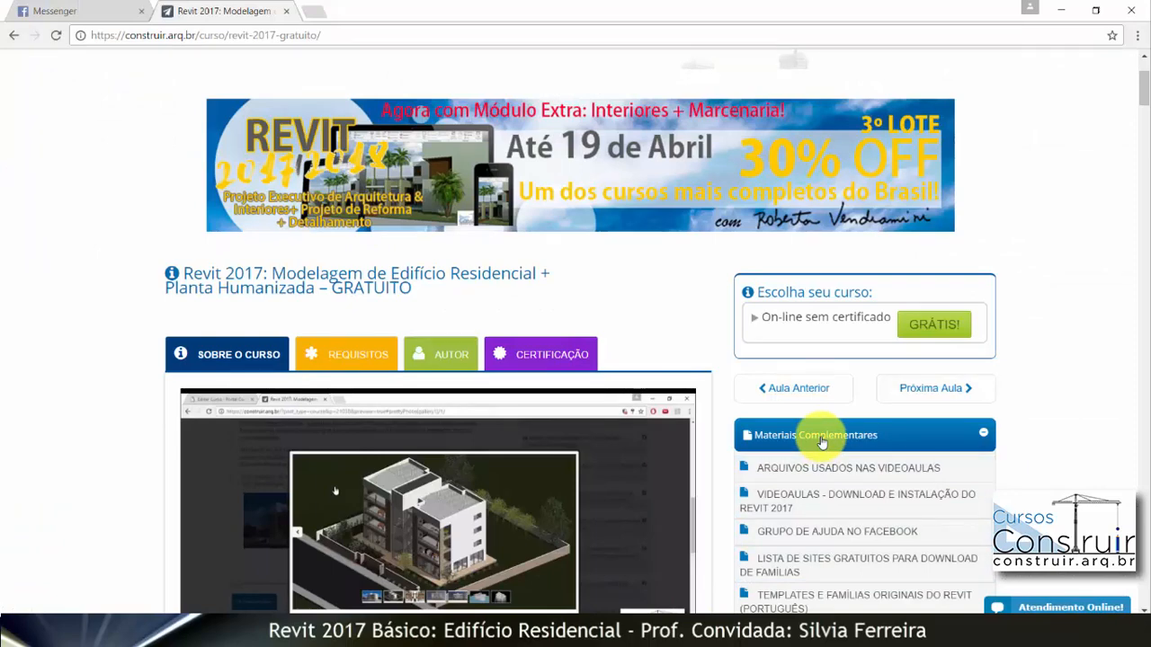
scroll(809, 432, down, 1)
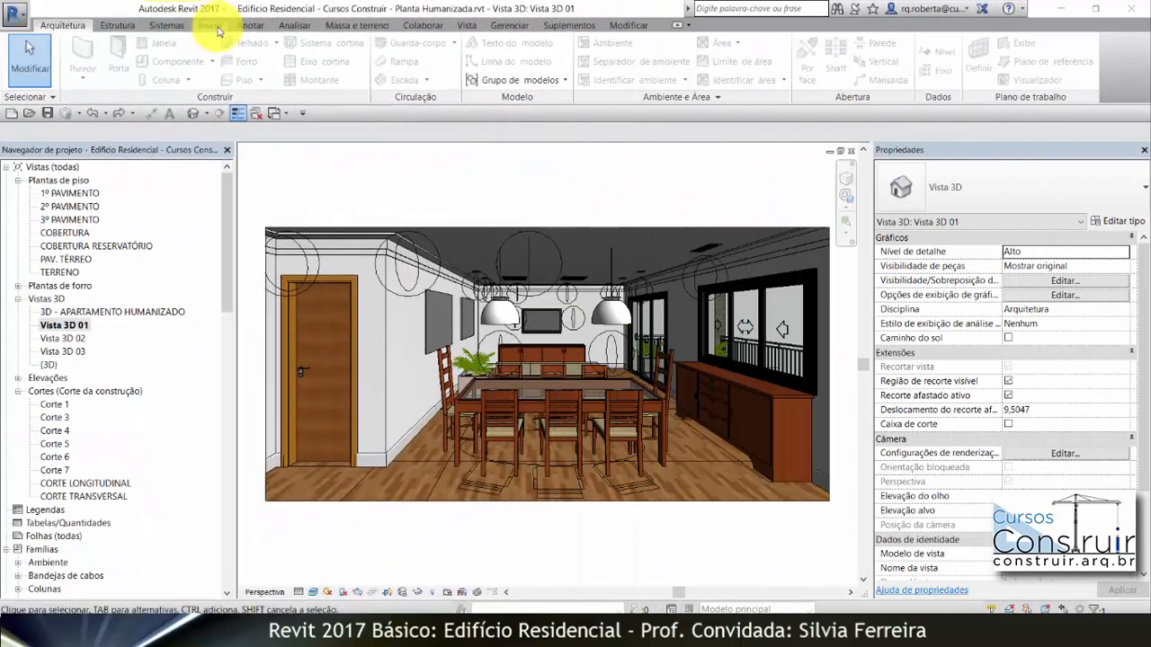
Load all families from the AMBIENTE folder, from _caixa_som.rfa through Vaso_baixo.rfa, into the project.
click(215, 27)
click(657, 71)
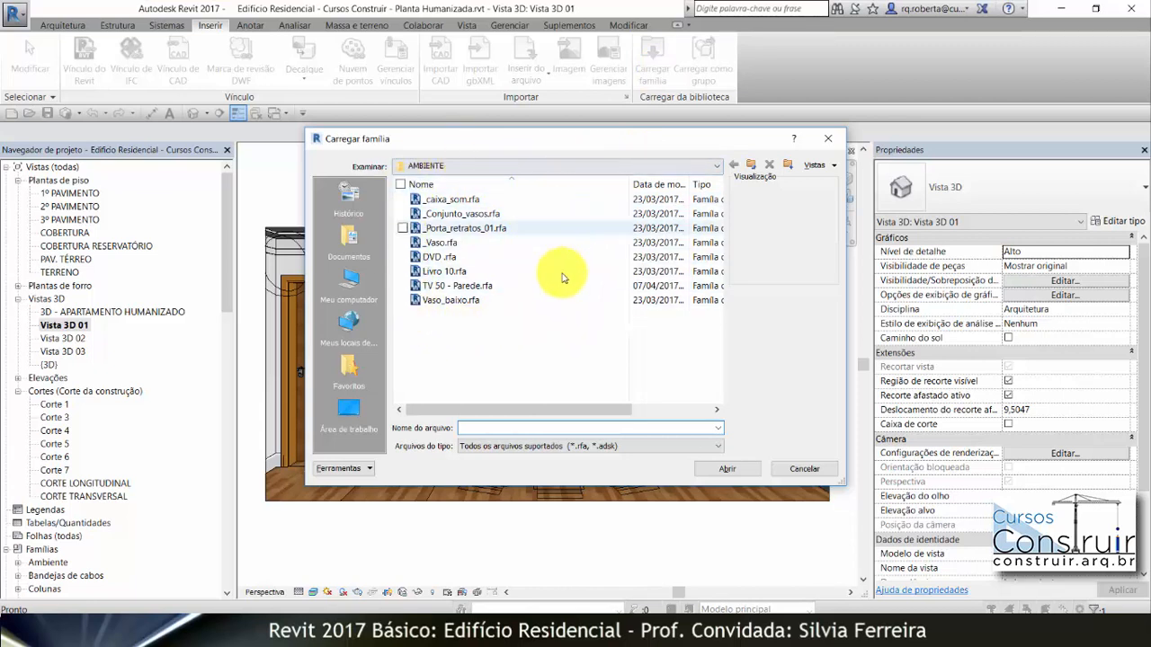
drag(475, 335, 461, 206)
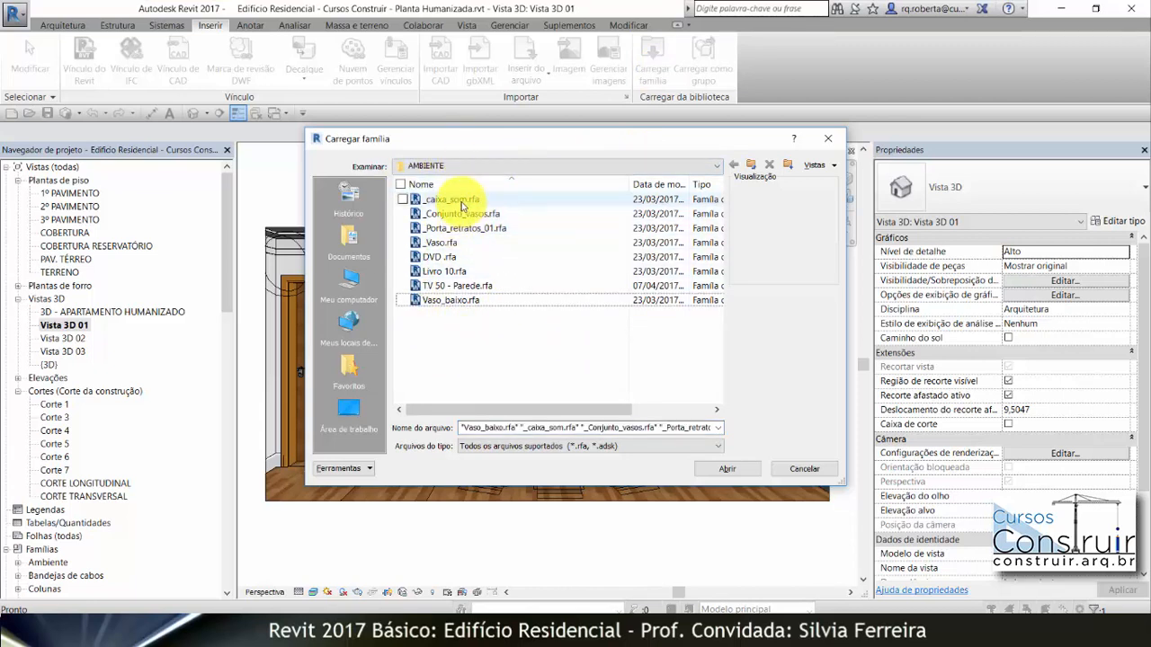
click(462, 206)
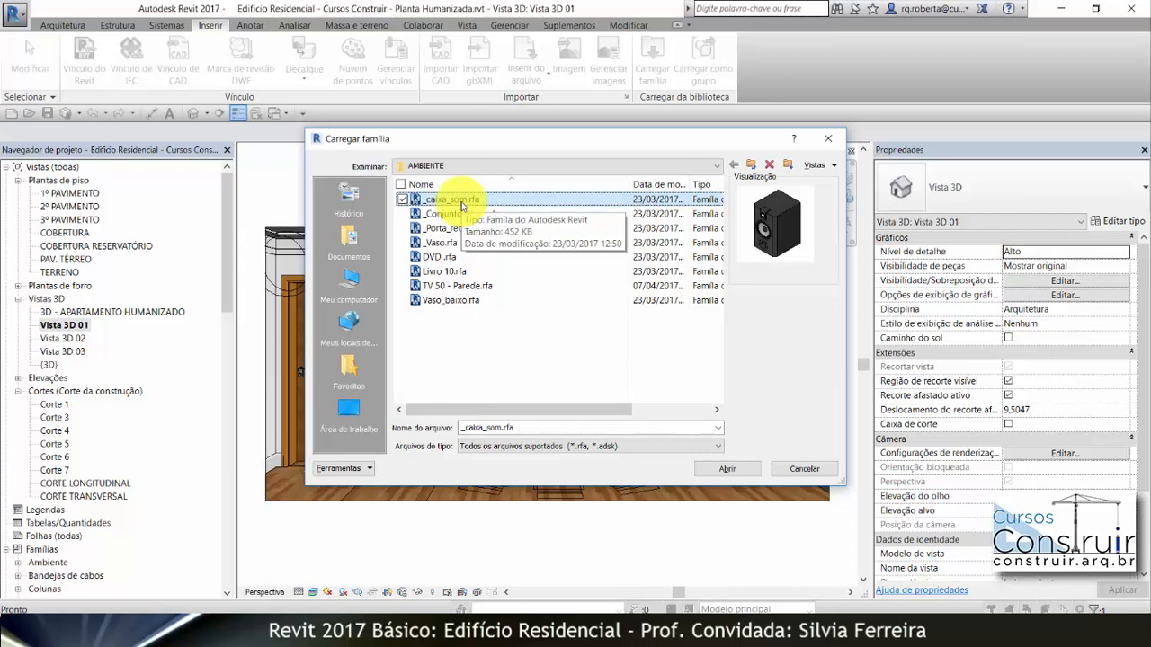
key(shift)
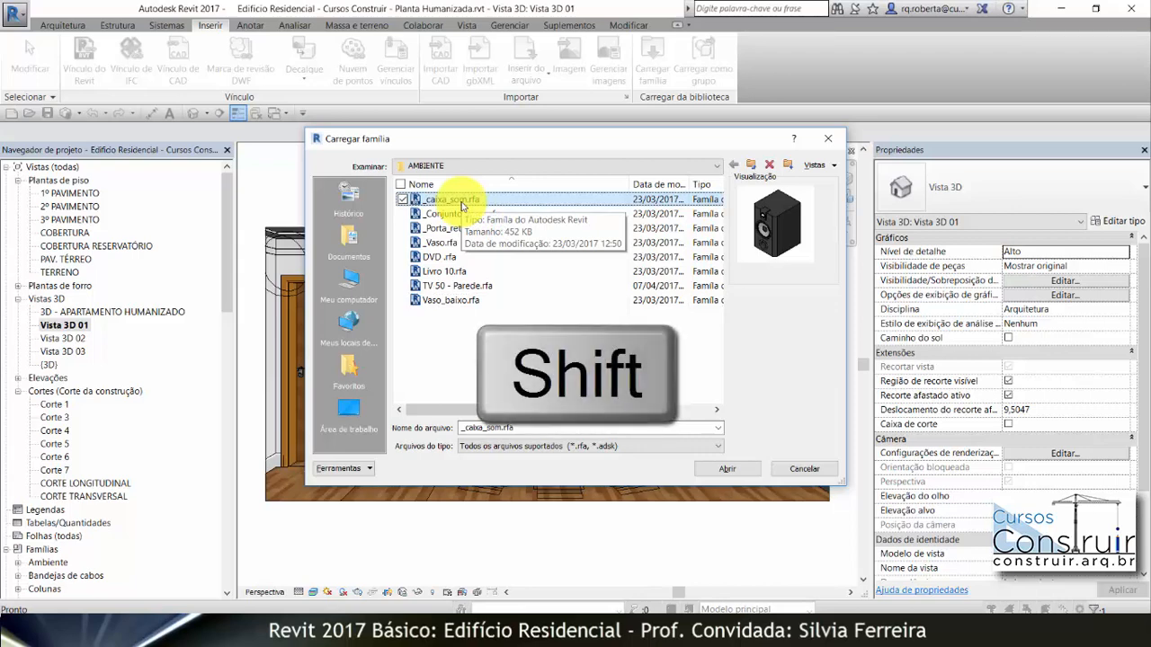
shift+click(449, 303)
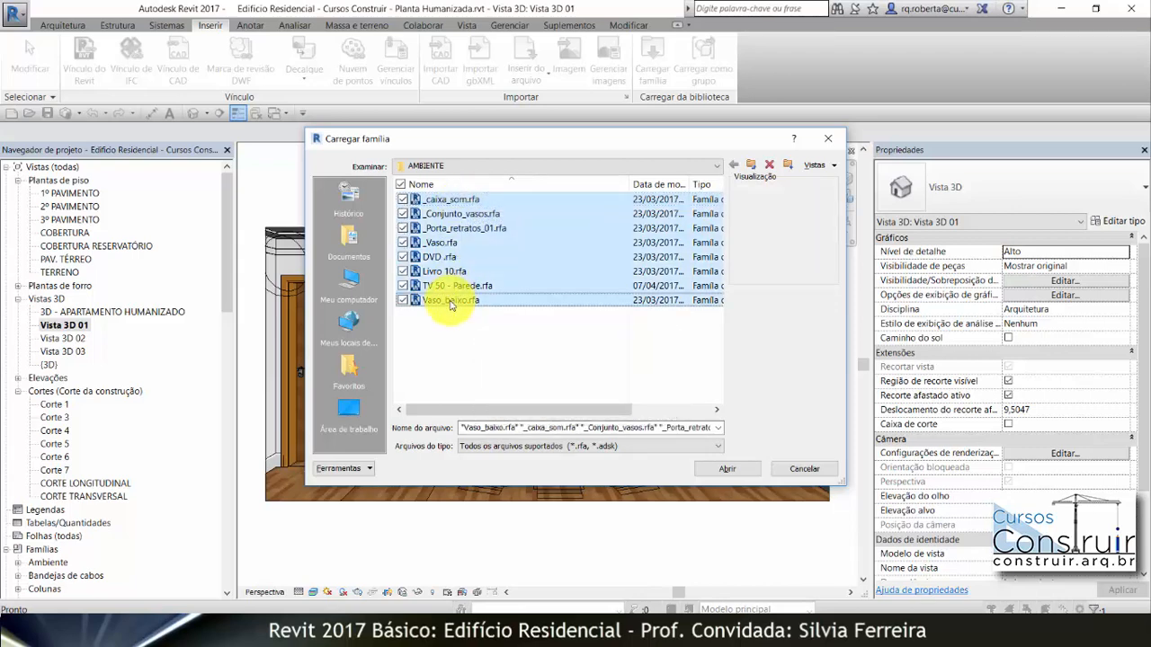
click(728, 470)
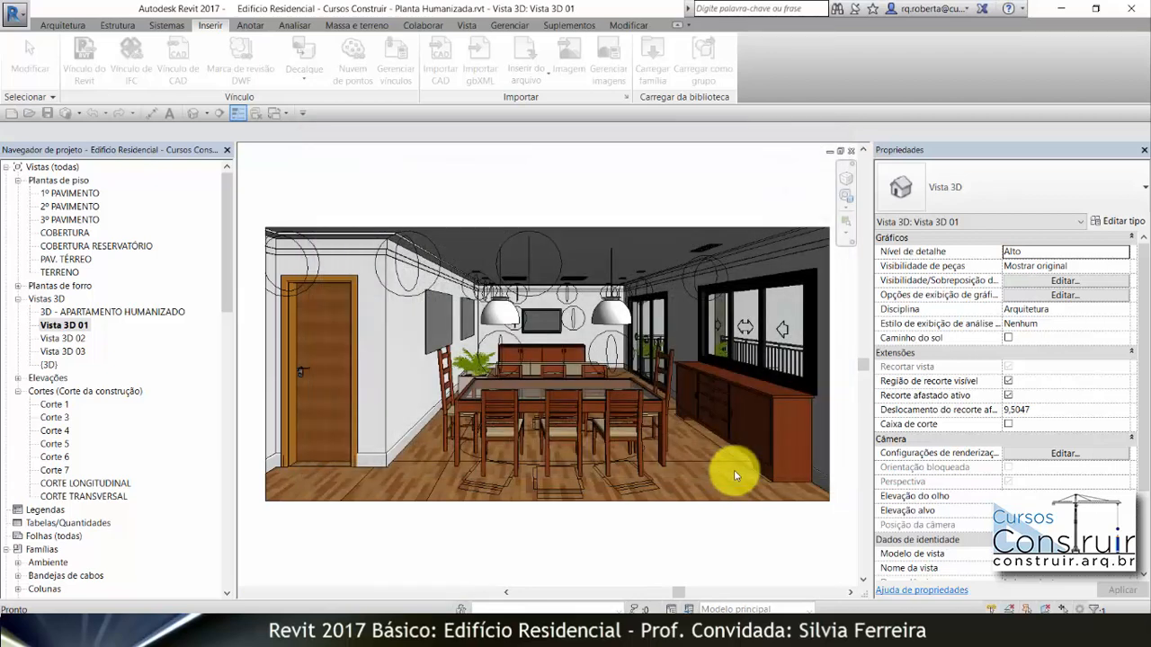
In floor plan 1º PAVIMENTO, place one Livro 10 component on the cabinet below the living room TV with a 0,80 offset.
double_click(93, 195)
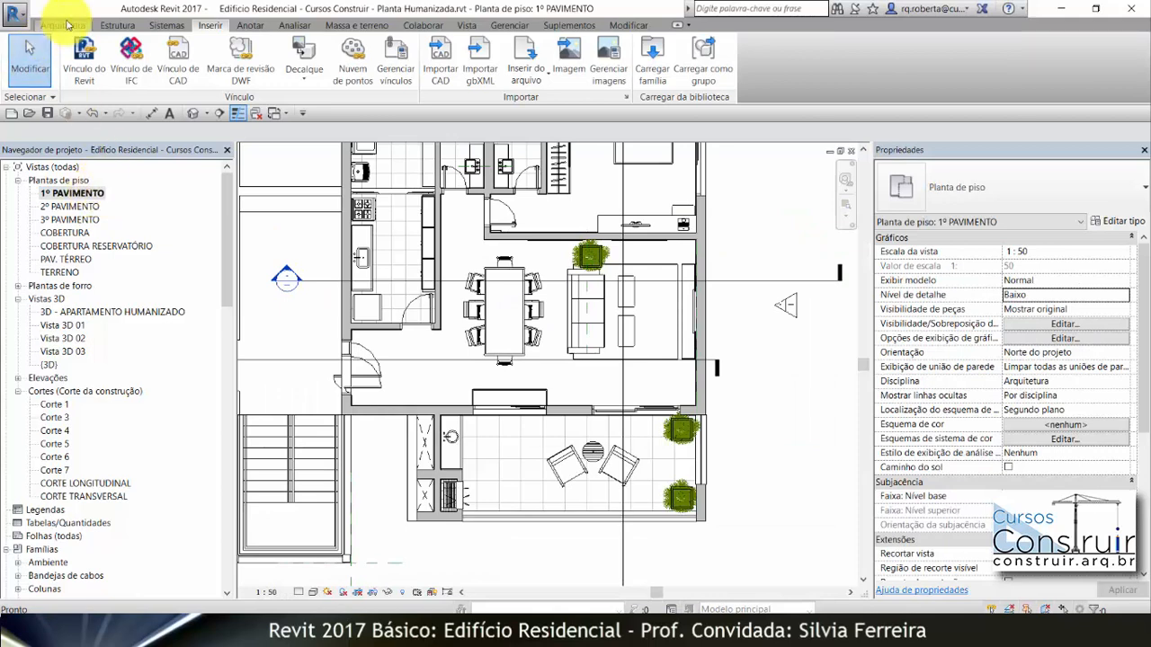
click(63, 25)
click(213, 63)
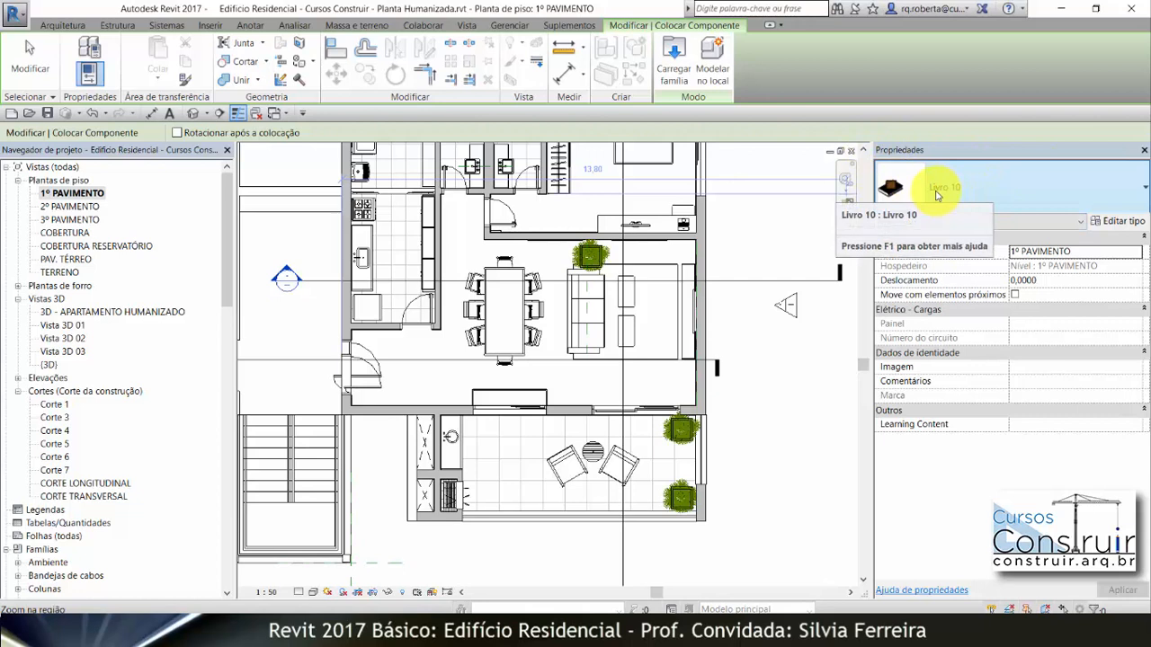
click(1053, 282)
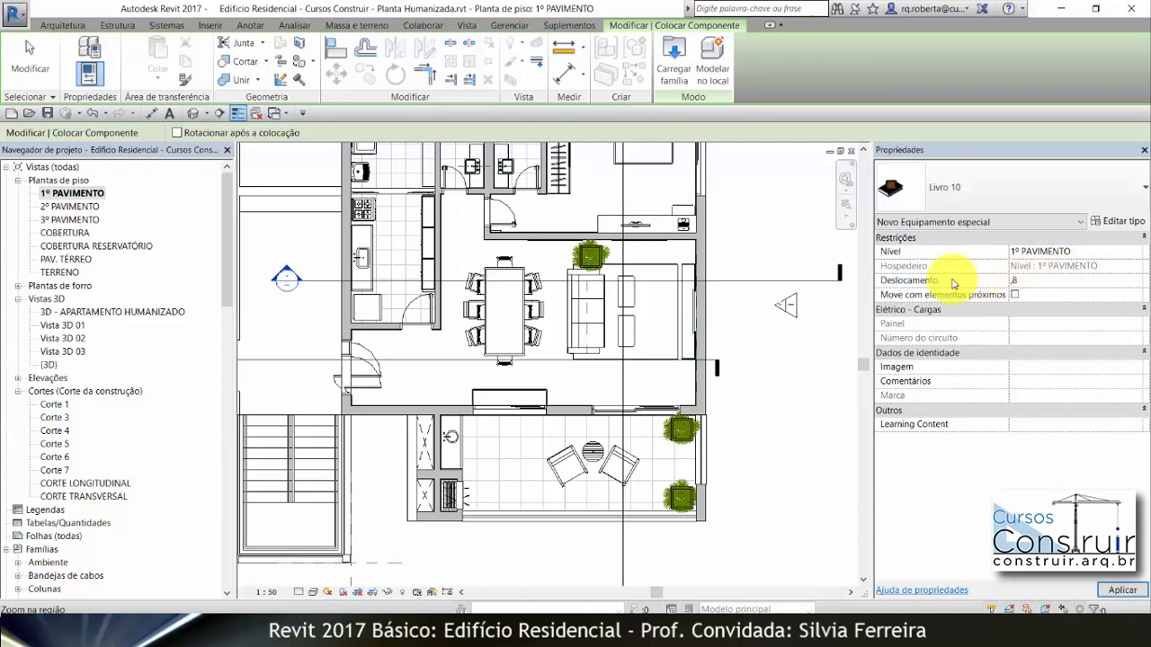
scroll(686, 285, up, 2)
scroll(686, 284, up, 4)
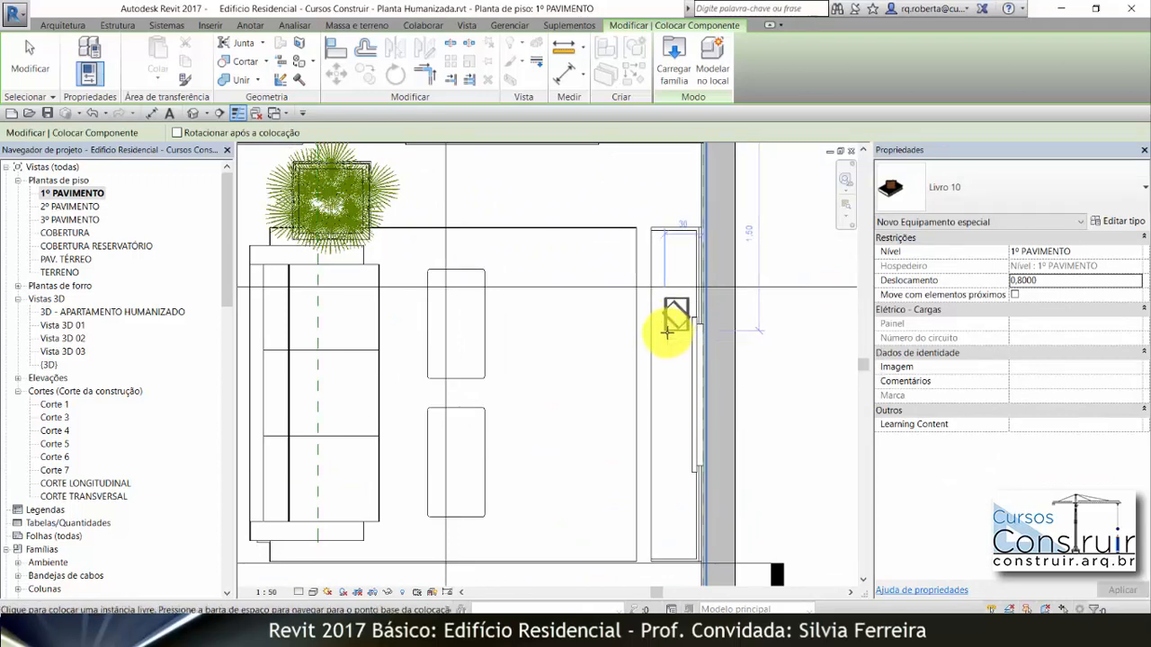
click(666, 333)
key(Escape)
key(Escape)
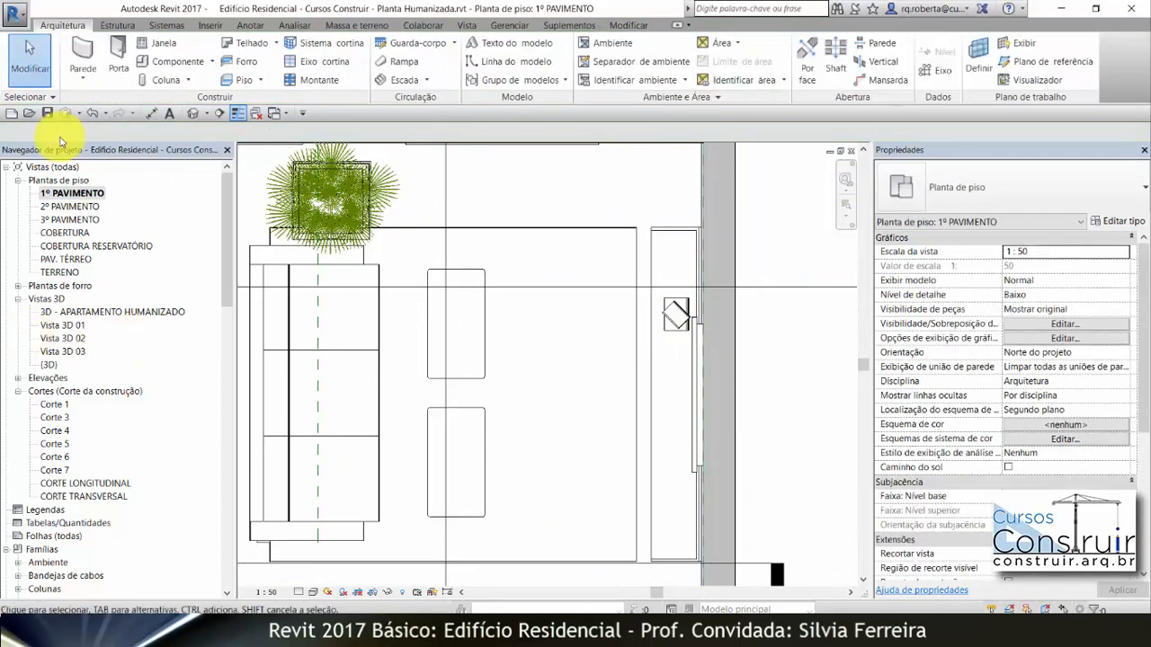
Check the books' position above the TV cabinet in Vista 3D 01 and in section Corte 3.
double_click(64, 326)
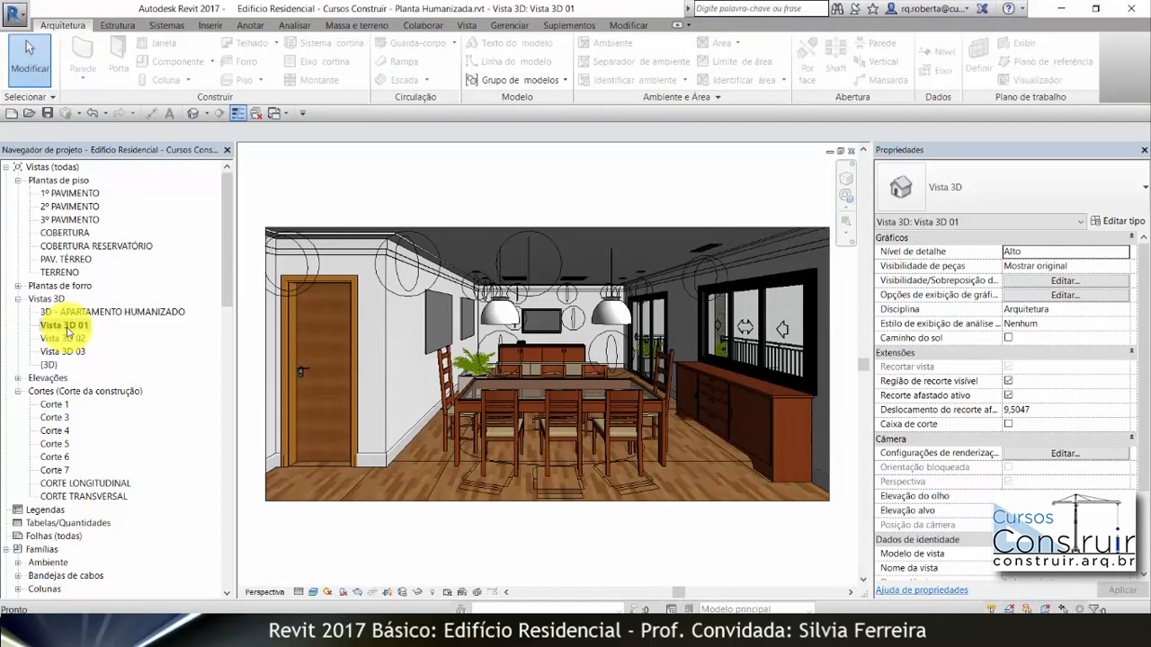
scroll(528, 352, up, 5)
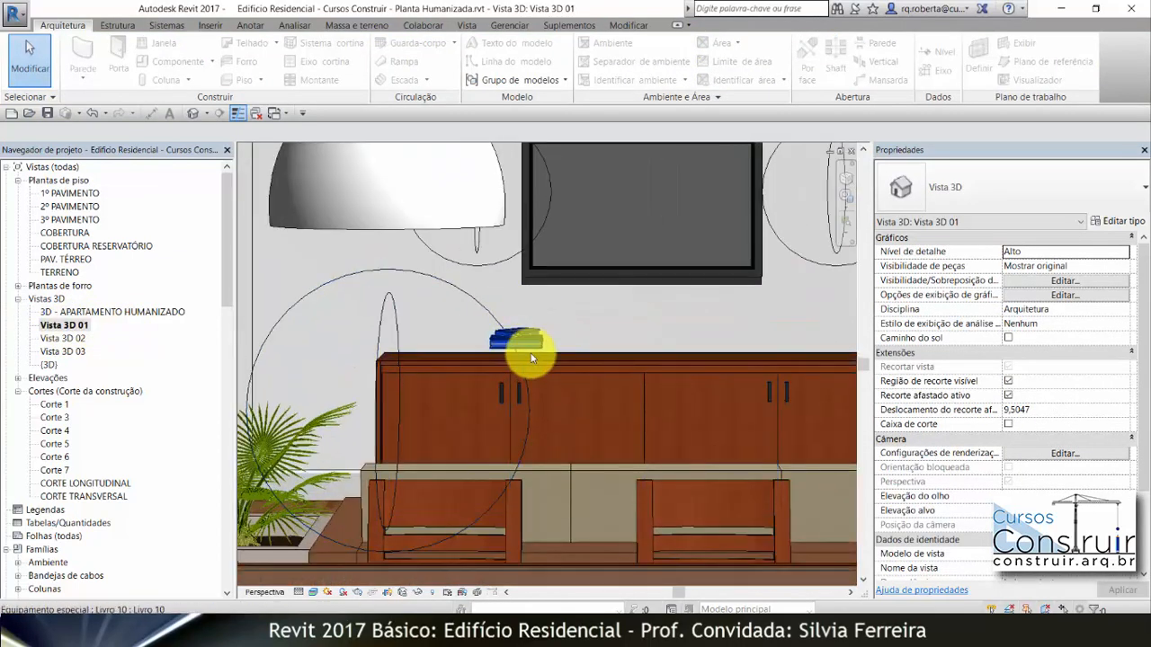
double_click(72, 194)
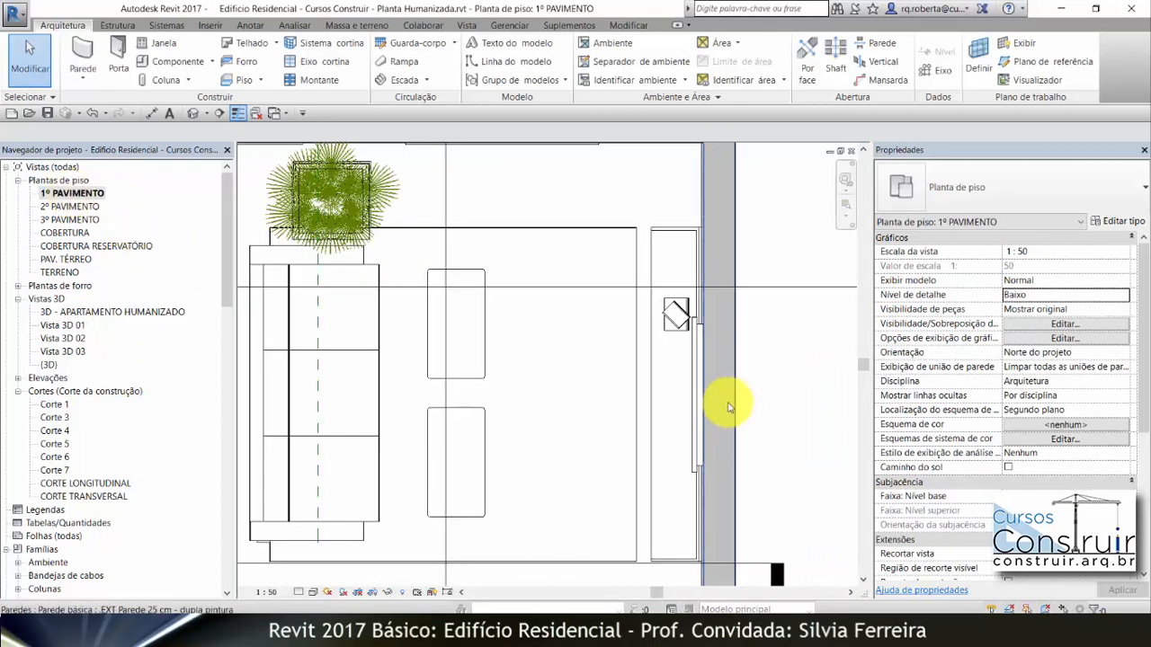
scroll(545, 334, down, 5)
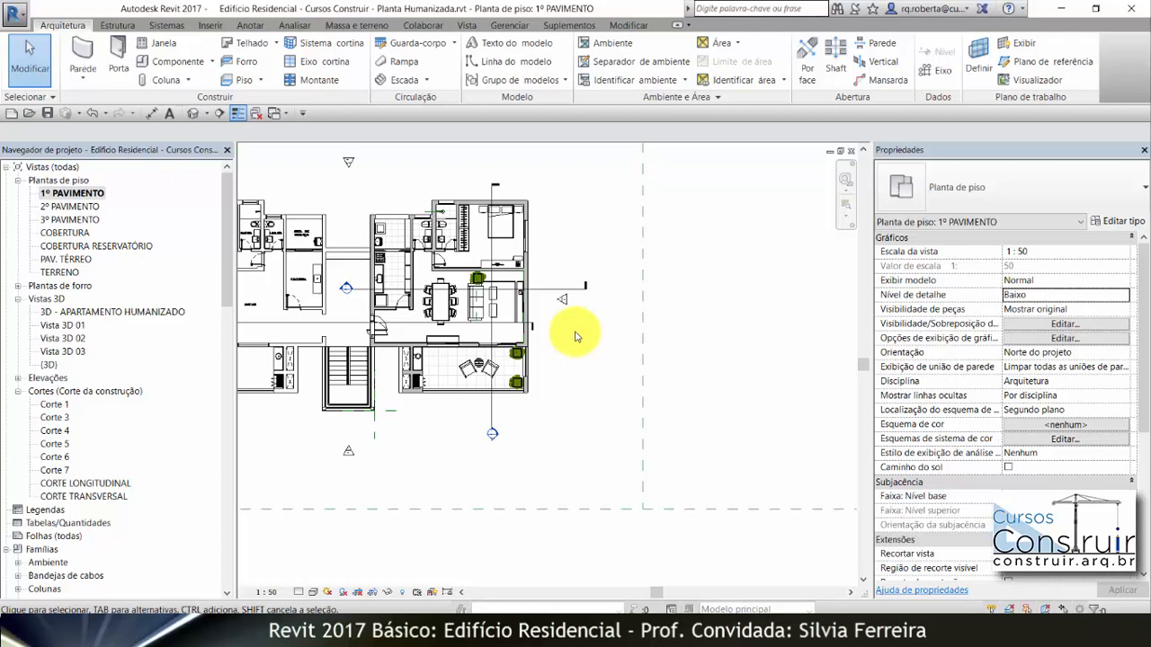
double_click(494, 435)
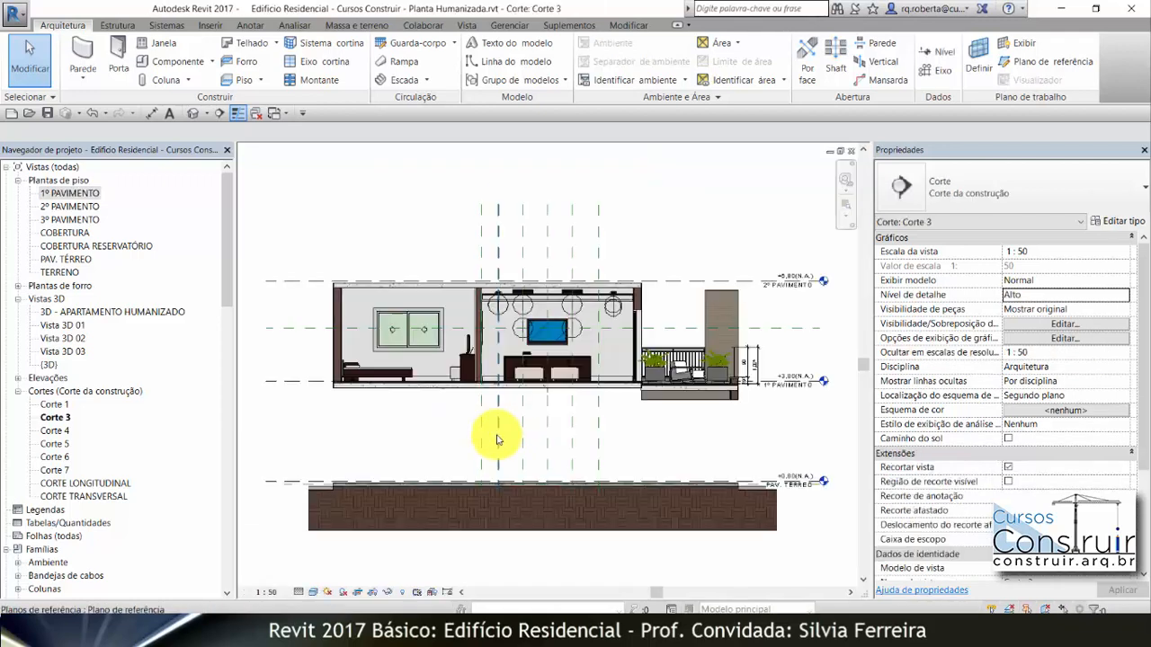
scroll(515, 359, up, 5)
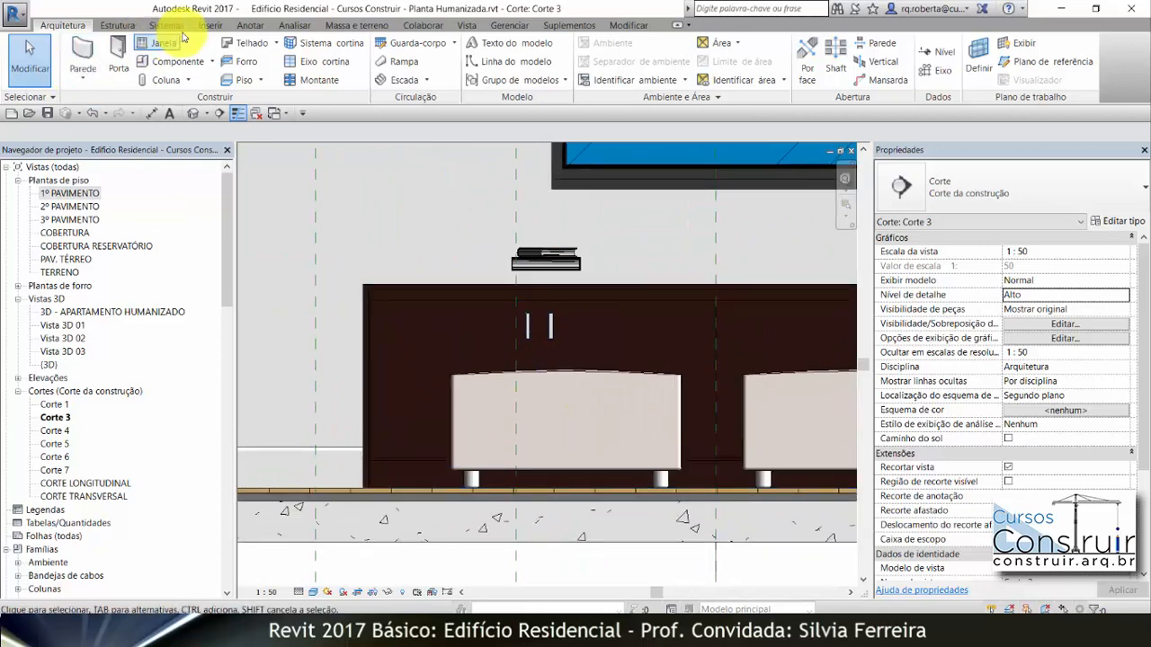
Measure the TV cabinet's height from its upper edge to the floor with an aligned dimension, without placing it.
click(254, 26)
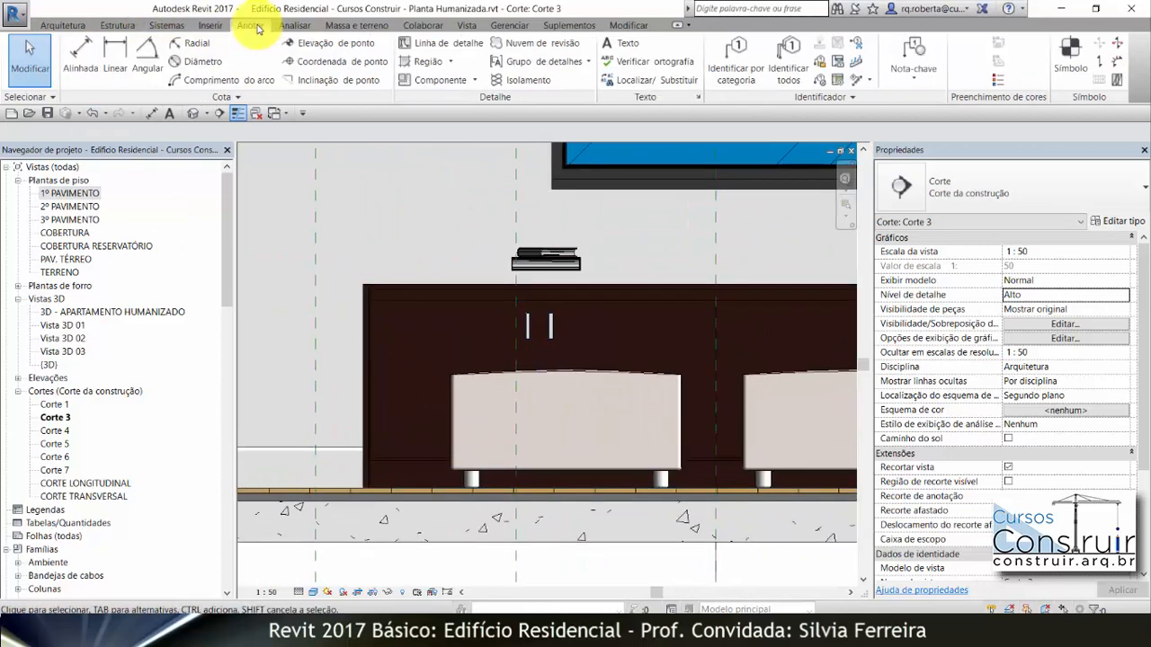
click(82, 49)
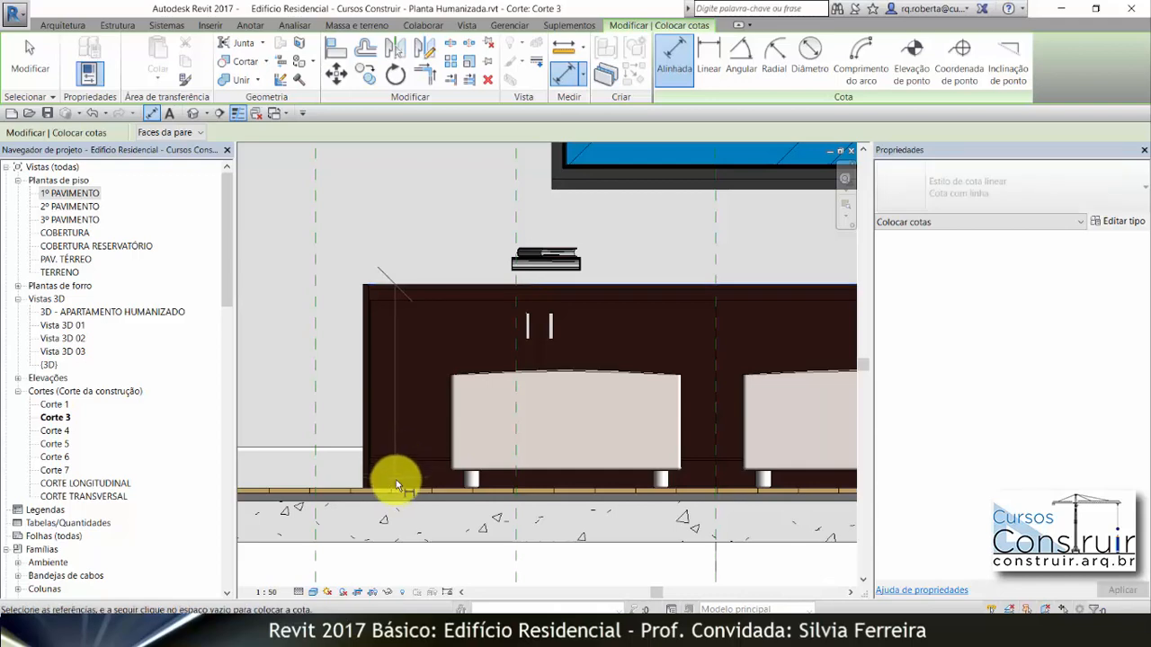
click(400, 488)
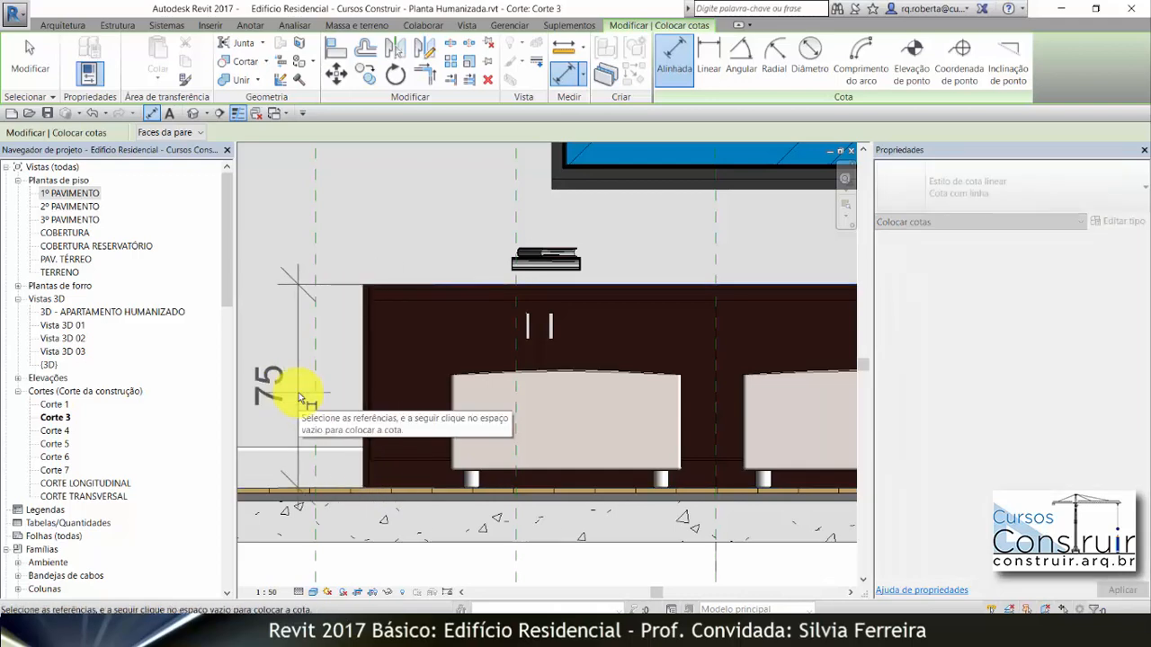
key(Escape)
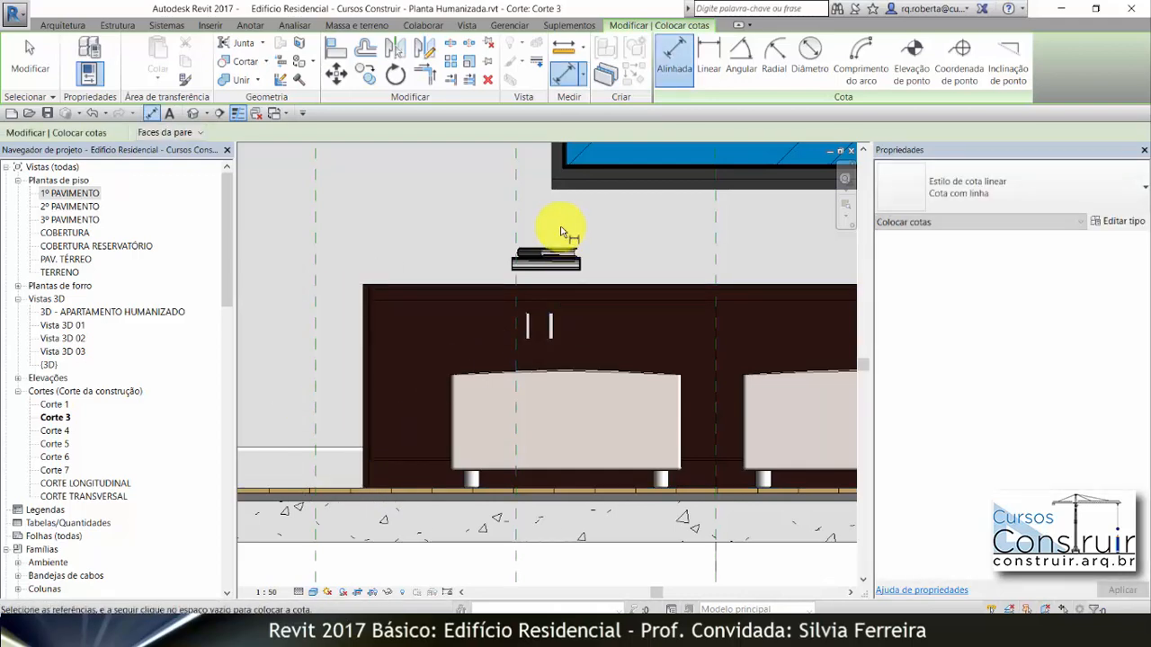
key(Escape)
Set the Livro 10 offset above 1º PAVIMENTO to 0,75 so the books rest on the cabinet.
click(559, 259)
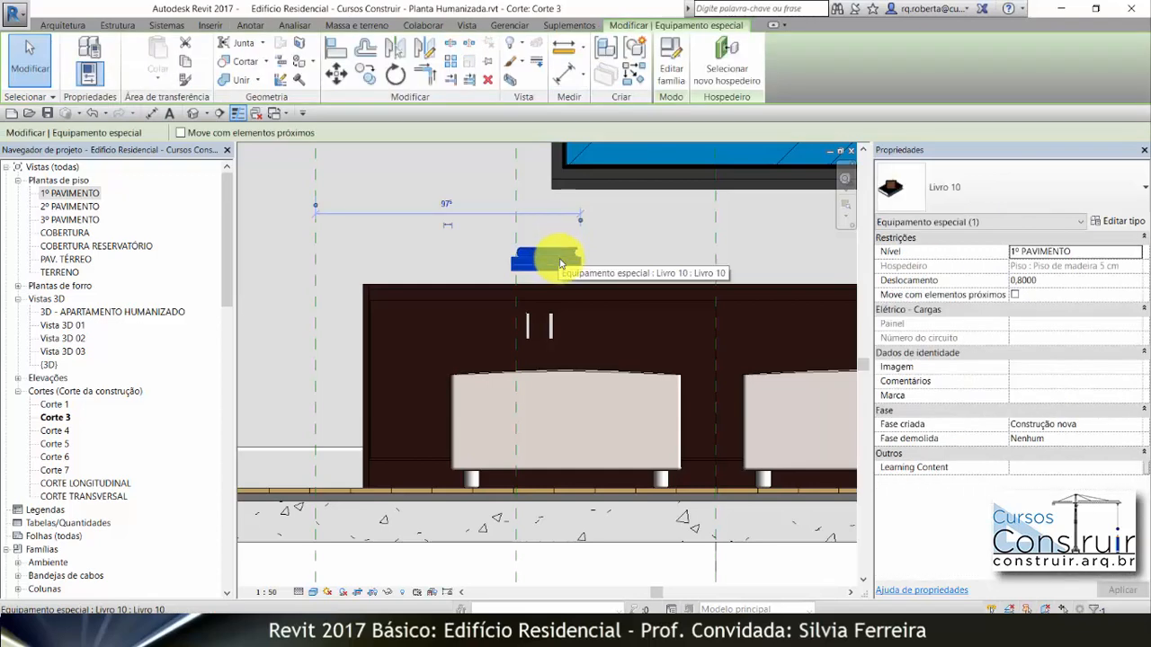
click(1047, 281)
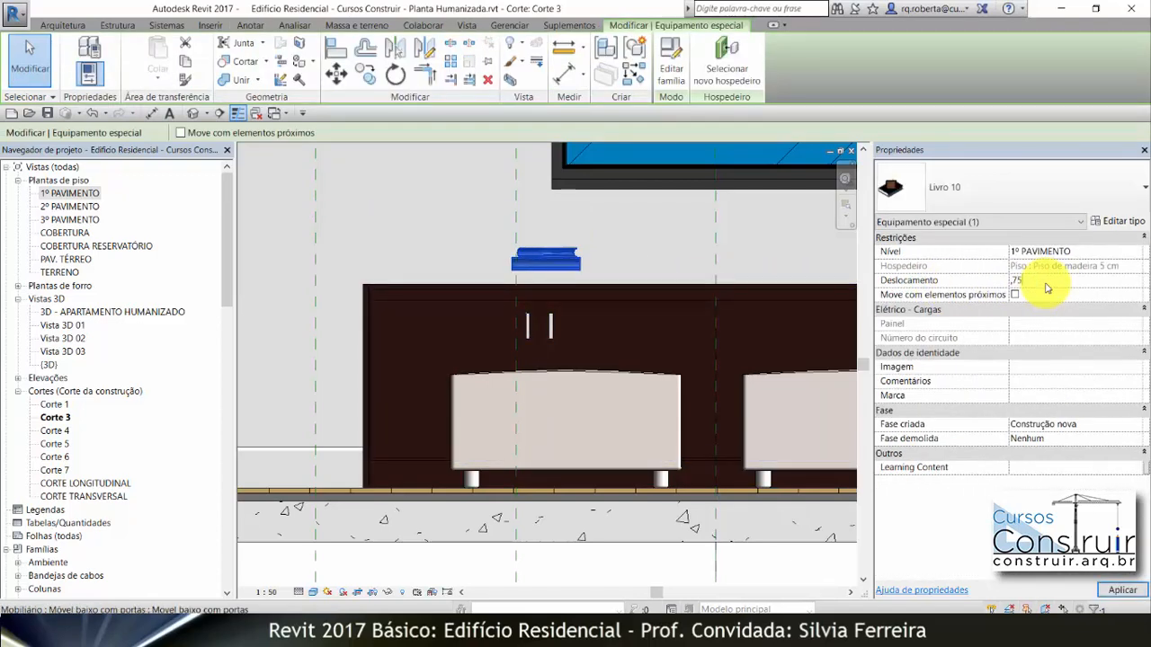
click(1119, 591)
click(665, 236)
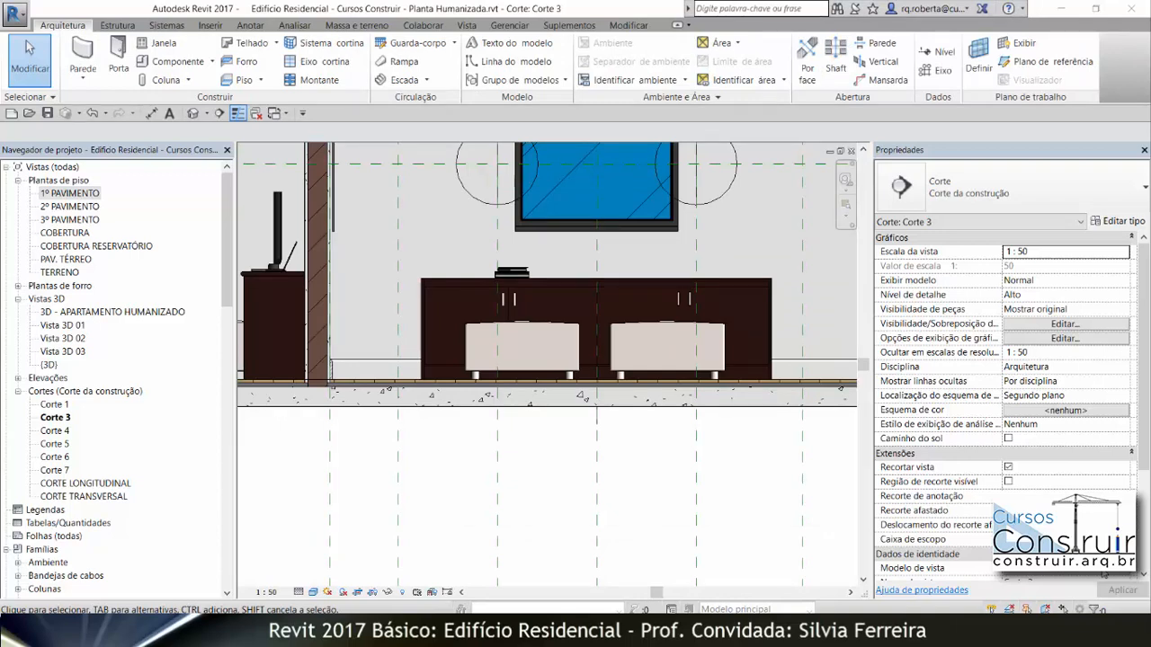
In floor plan 1º PAVIMENTO, place one _Conjunto_vasos component with a 1,00 offset on the sideboard below the dining table.
double_click(70, 194)
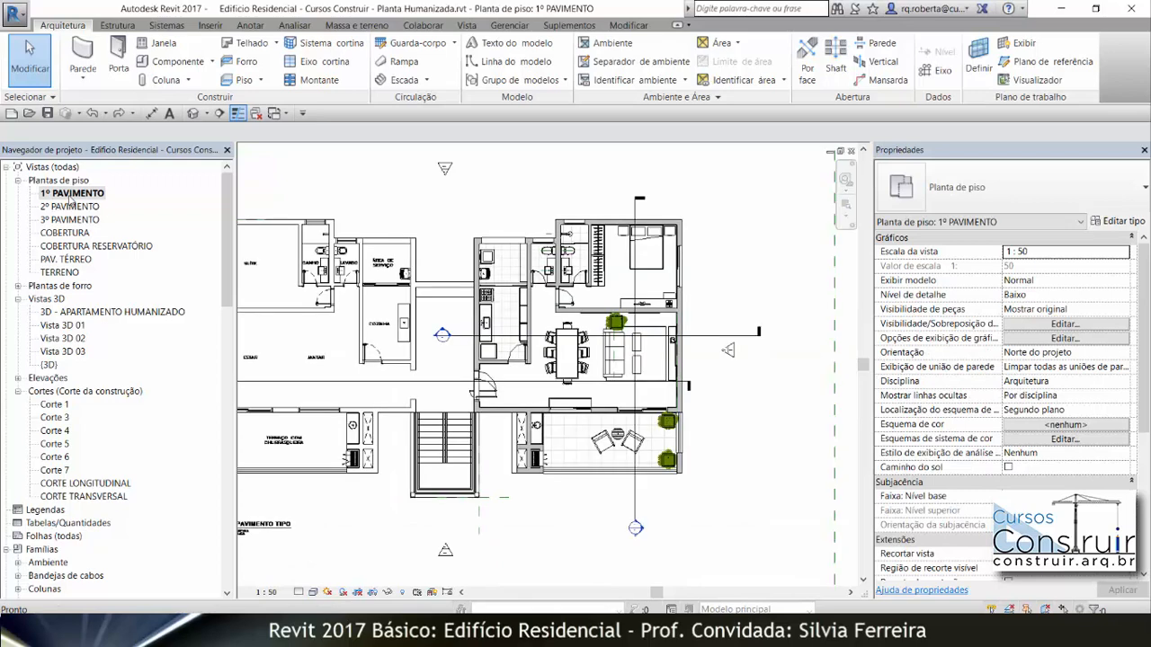
scroll(589, 414, up, 5)
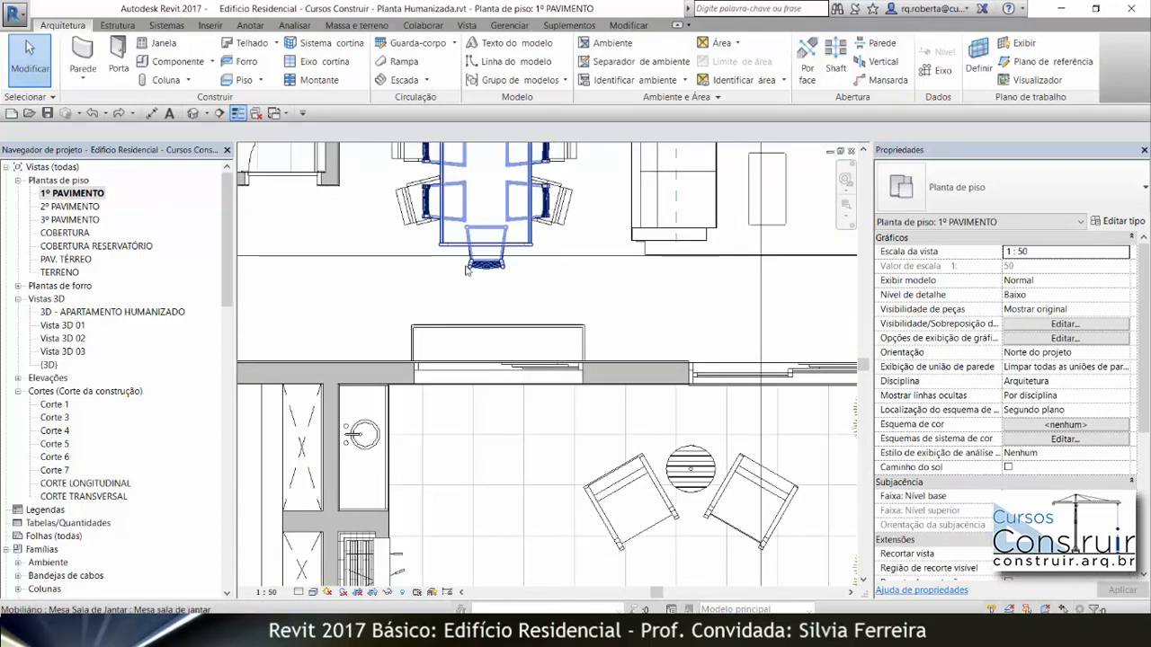
click(213, 61)
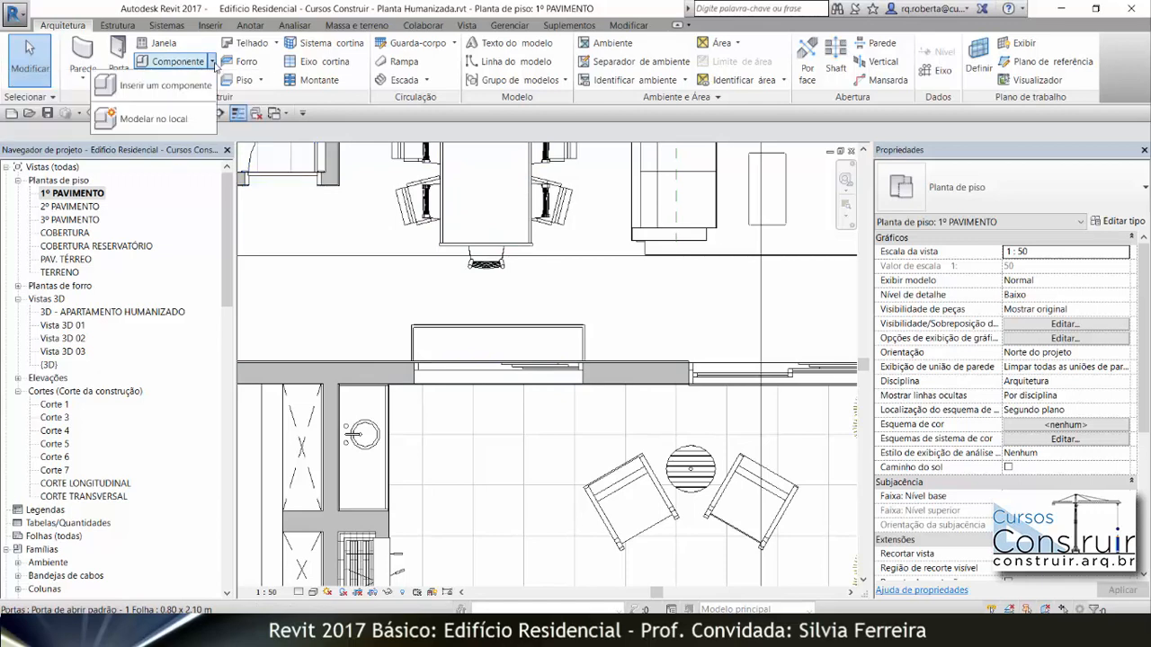
click(184, 83)
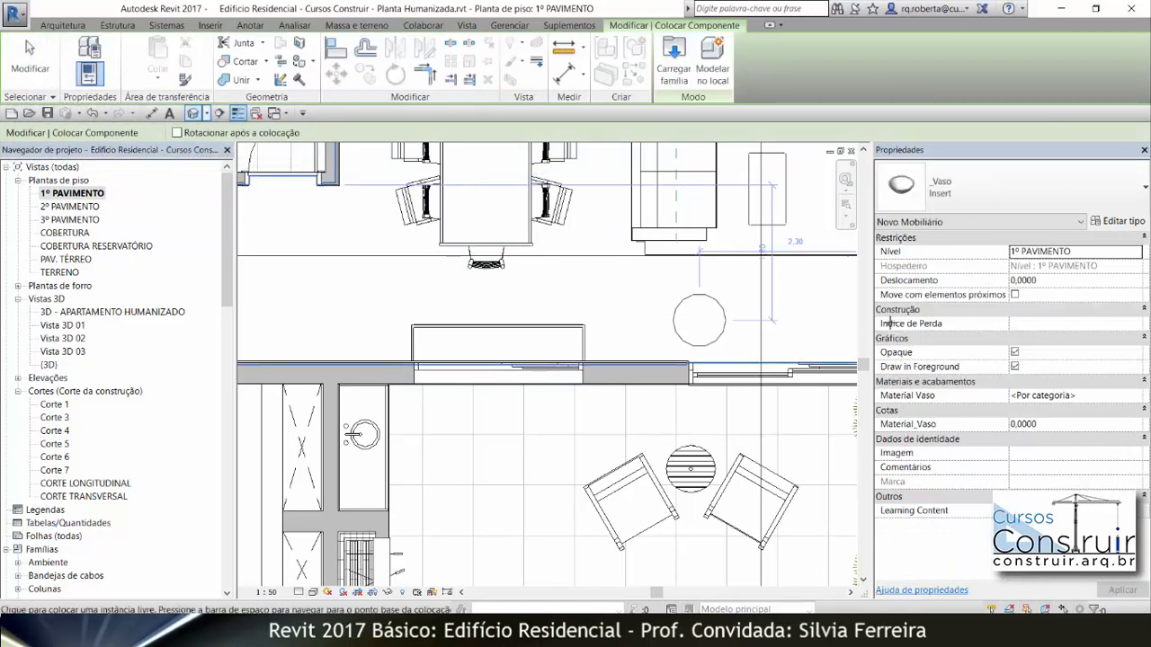
click(1104, 192)
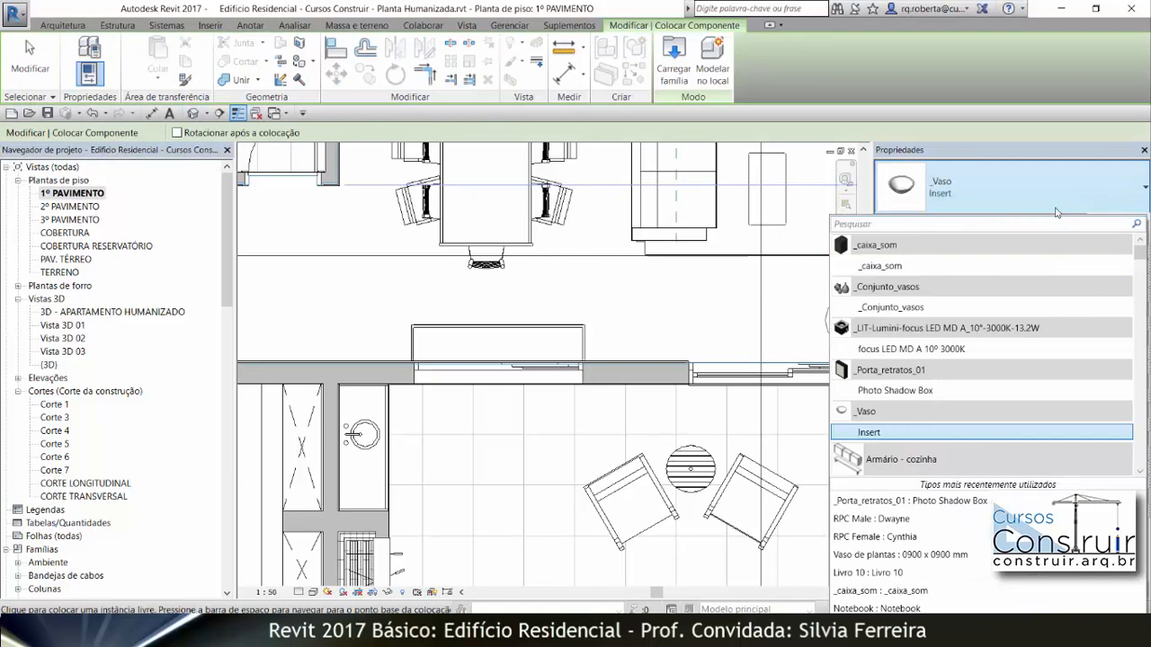
click(910, 308)
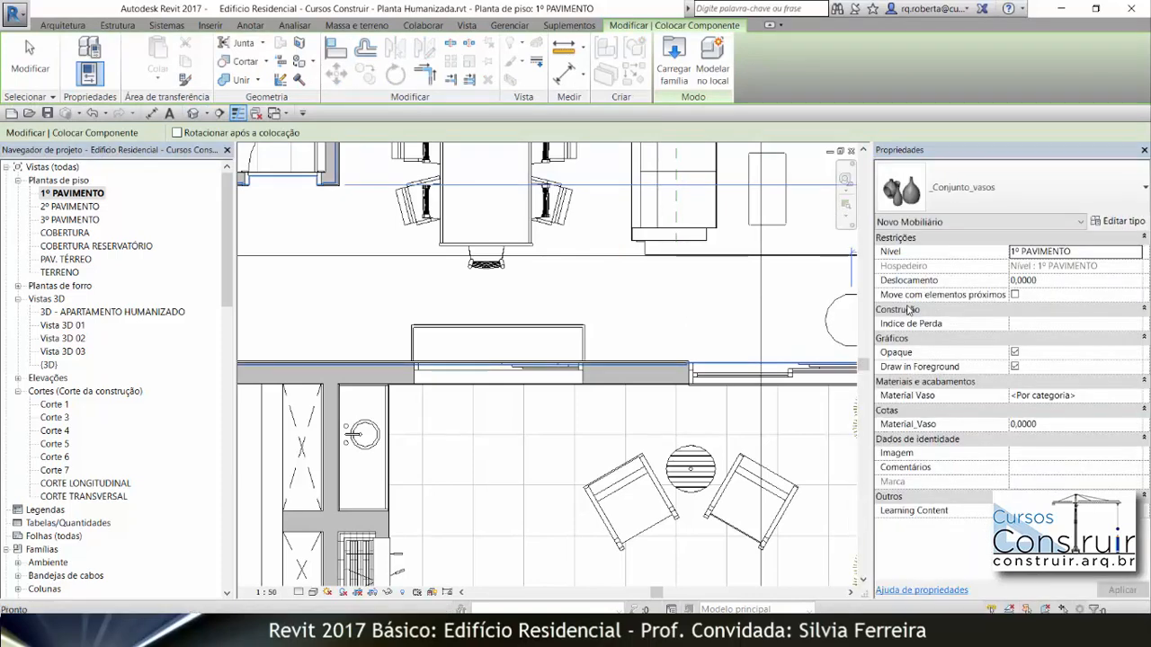
click(1062, 281)
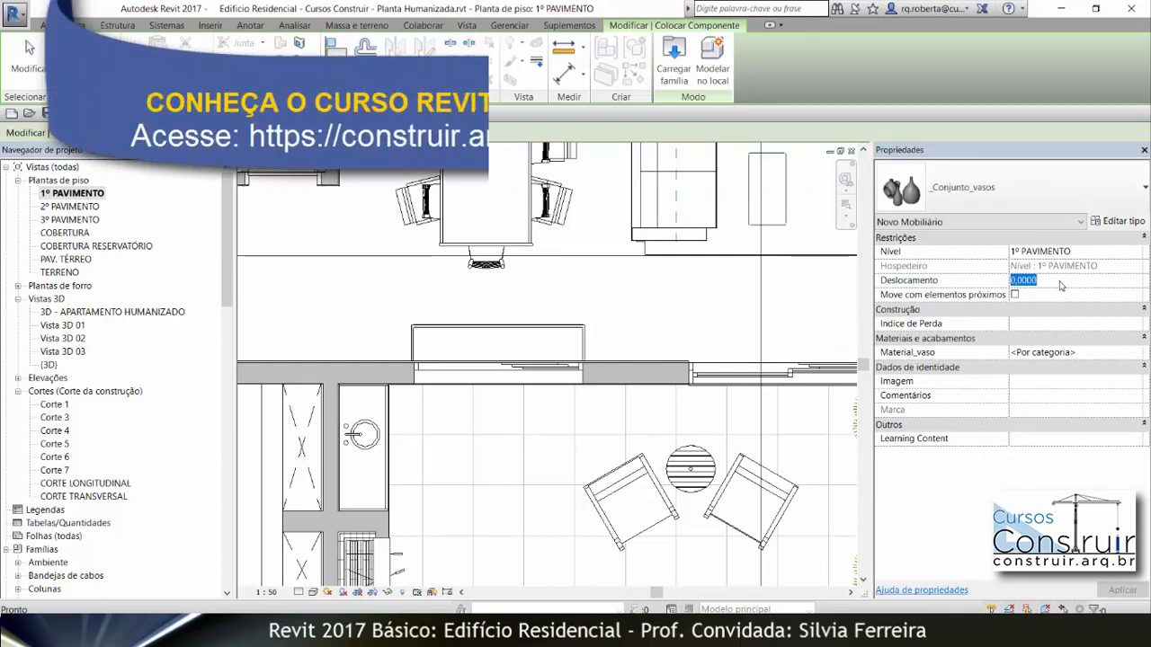
text(1,00)
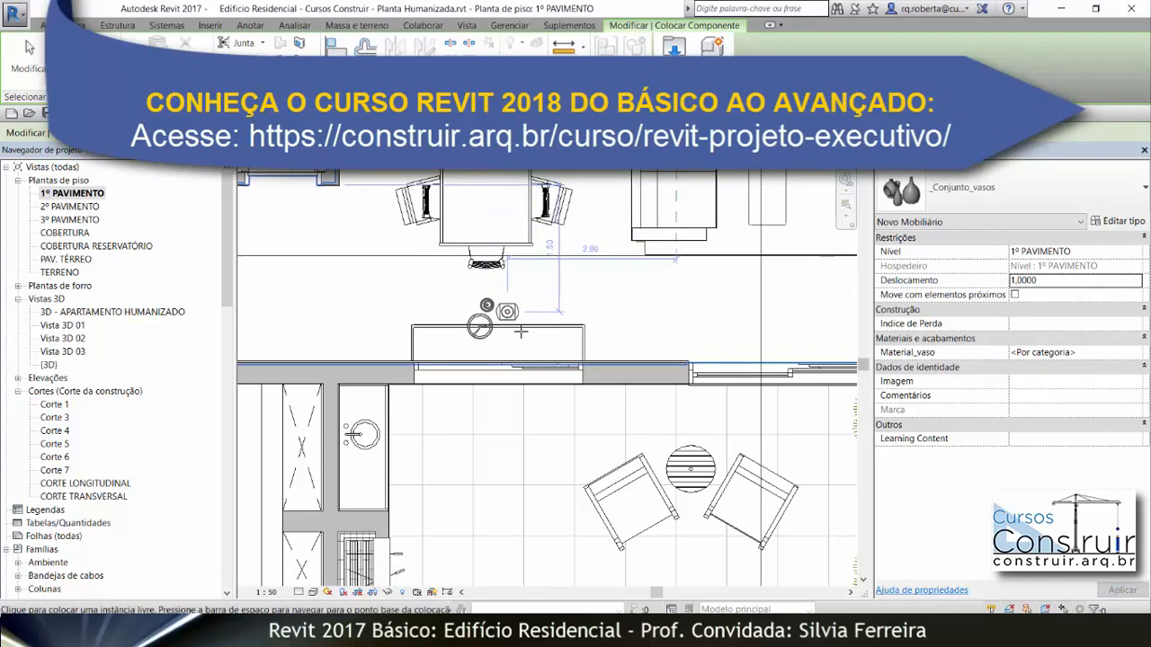
scroll(580, 342, up, 5)
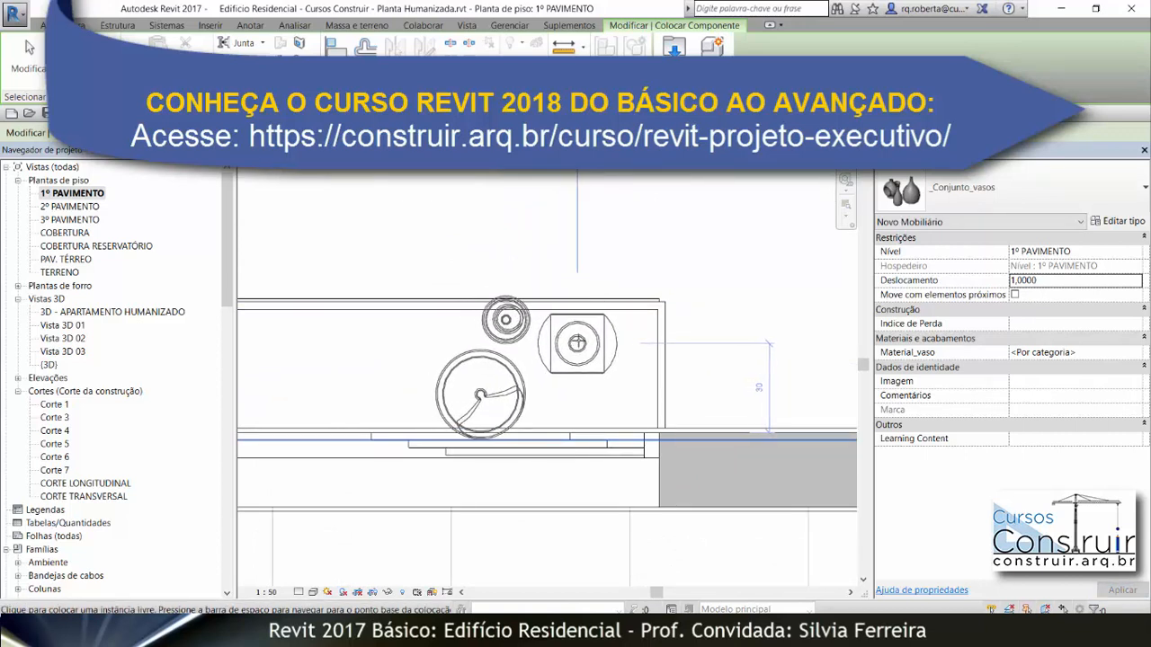
click(578, 338)
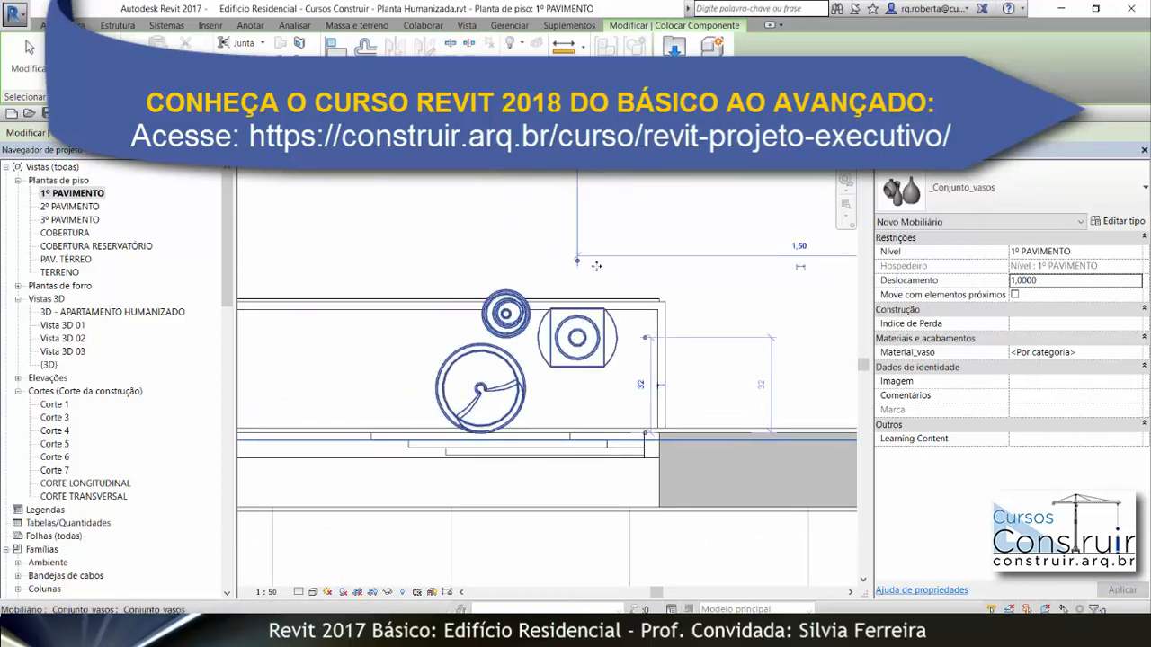
key(Escape)
key(Escape)
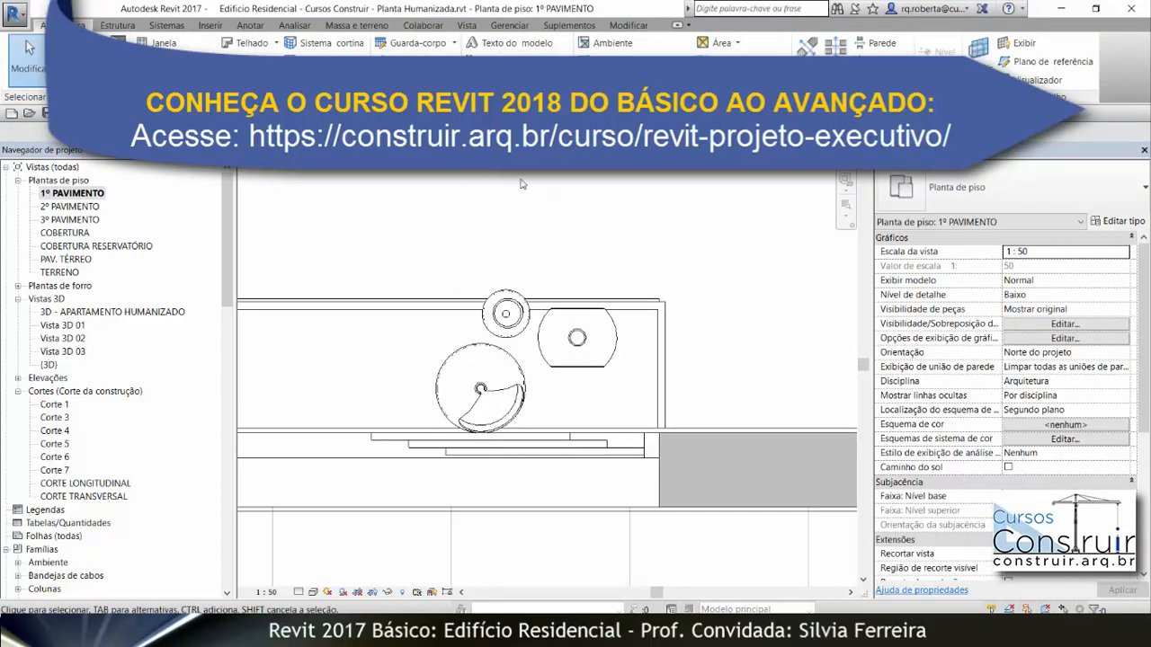
Rotate the vase set on the sideboard about 116° counterclockwise, and turn it back slightly clockwise or onward until all vases fit within the top.
click(486, 382)
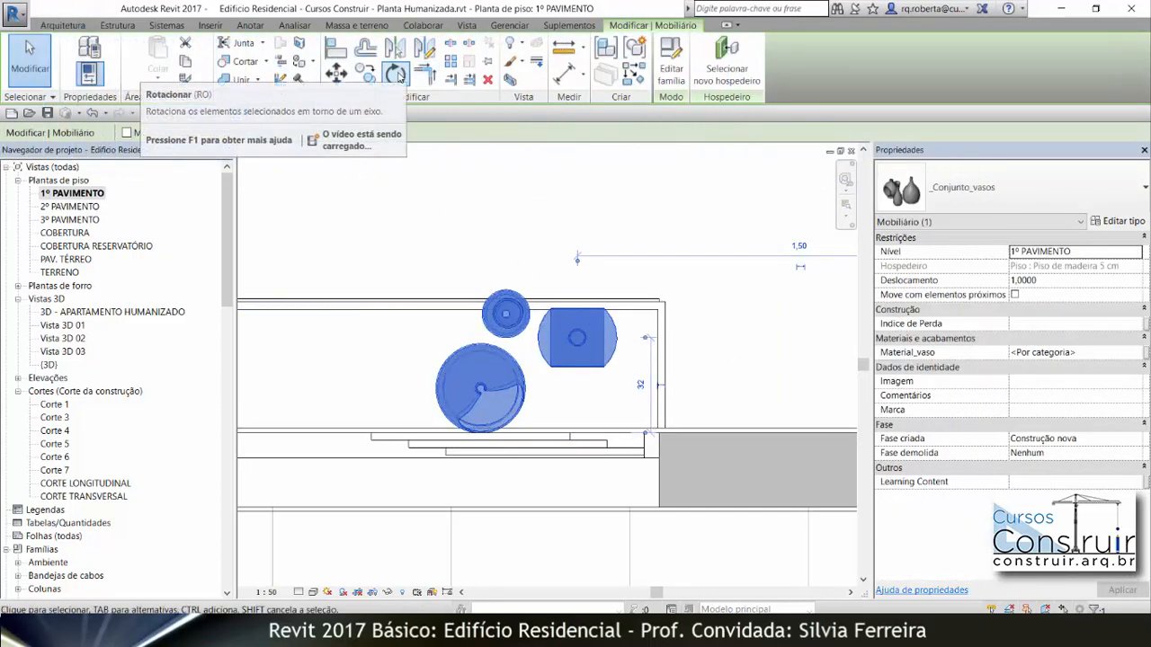
click(396, 74)
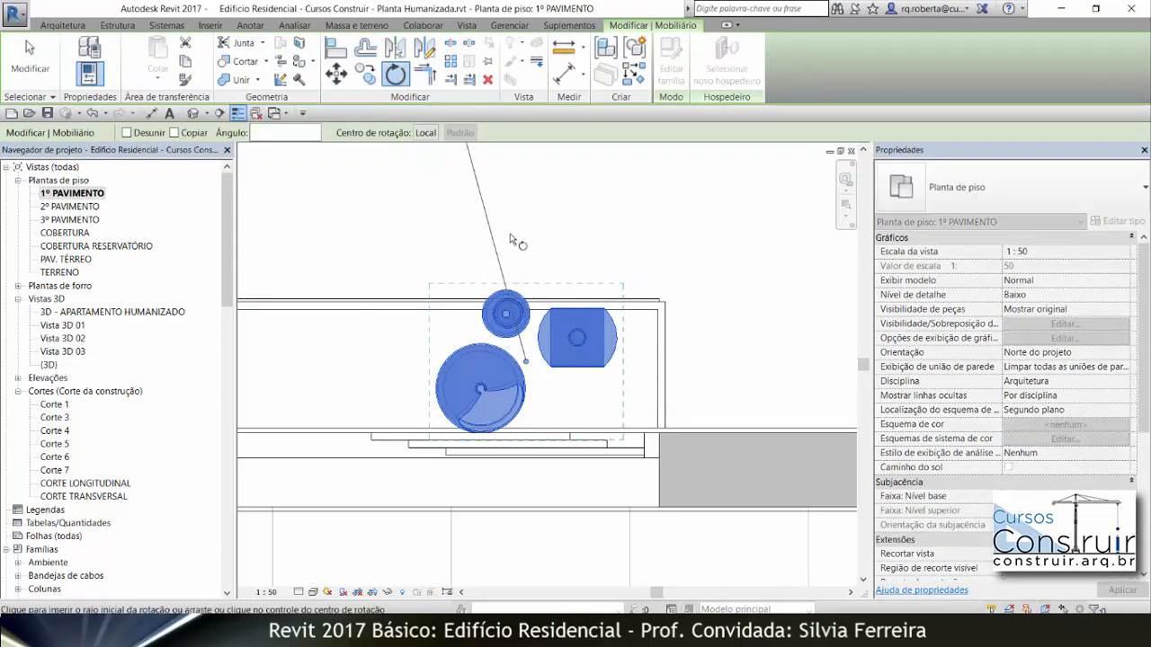
click(657, 279)
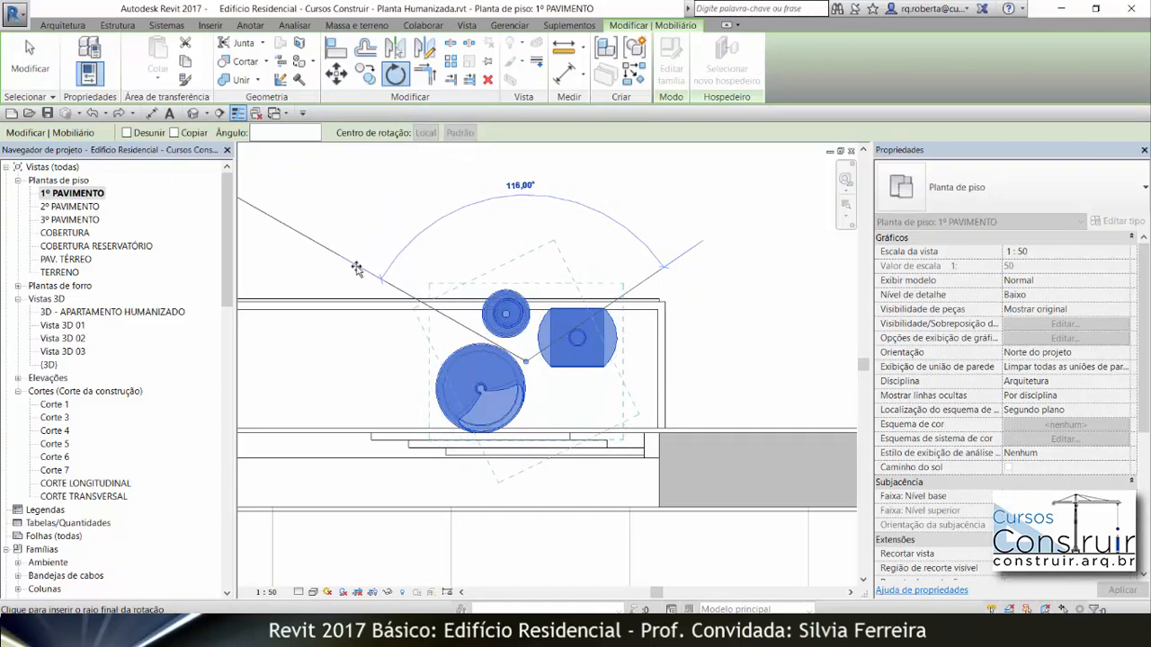
click(357, 270)
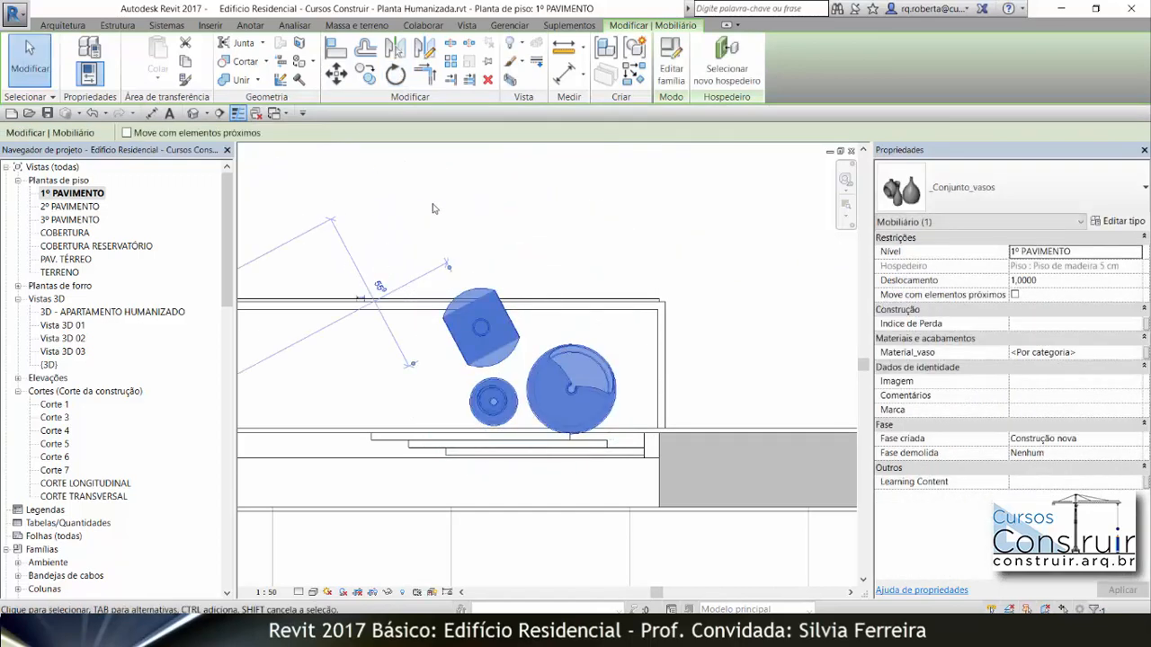
click(396, 73)
click(580, 160)
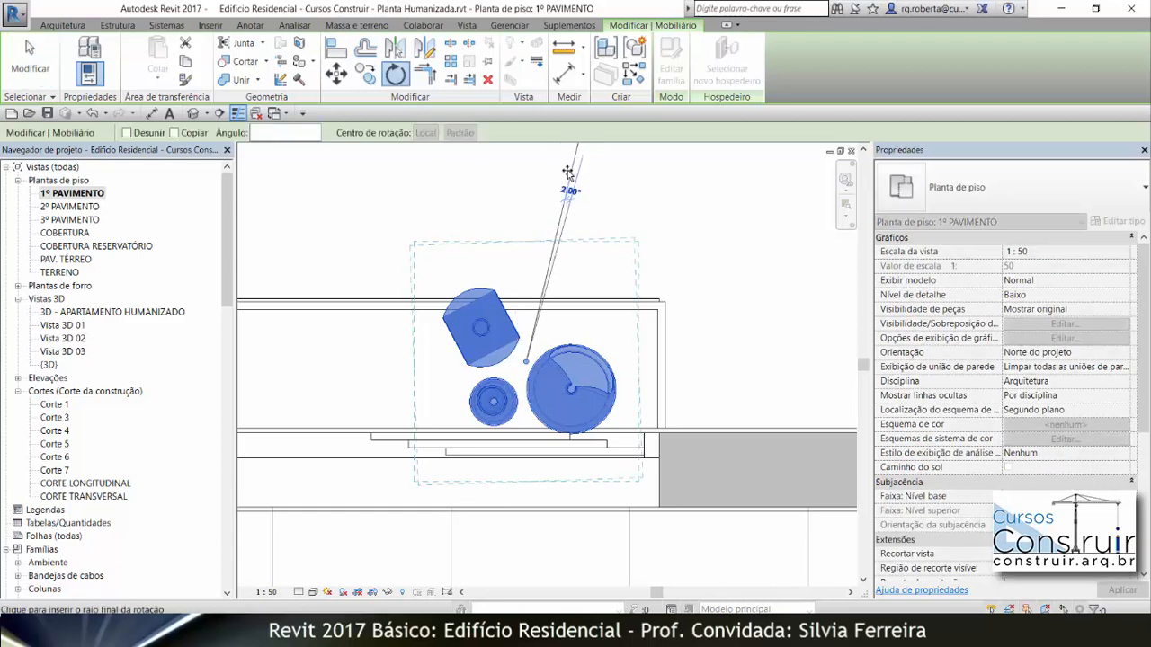
click(537, 171)
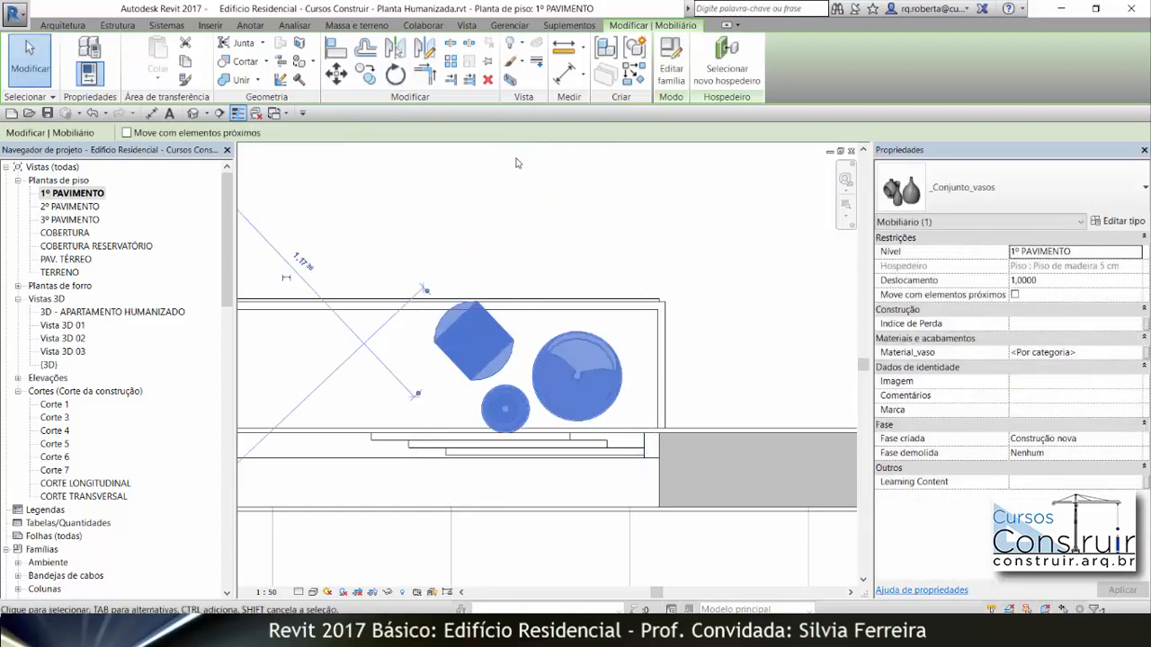
click(560, 171)
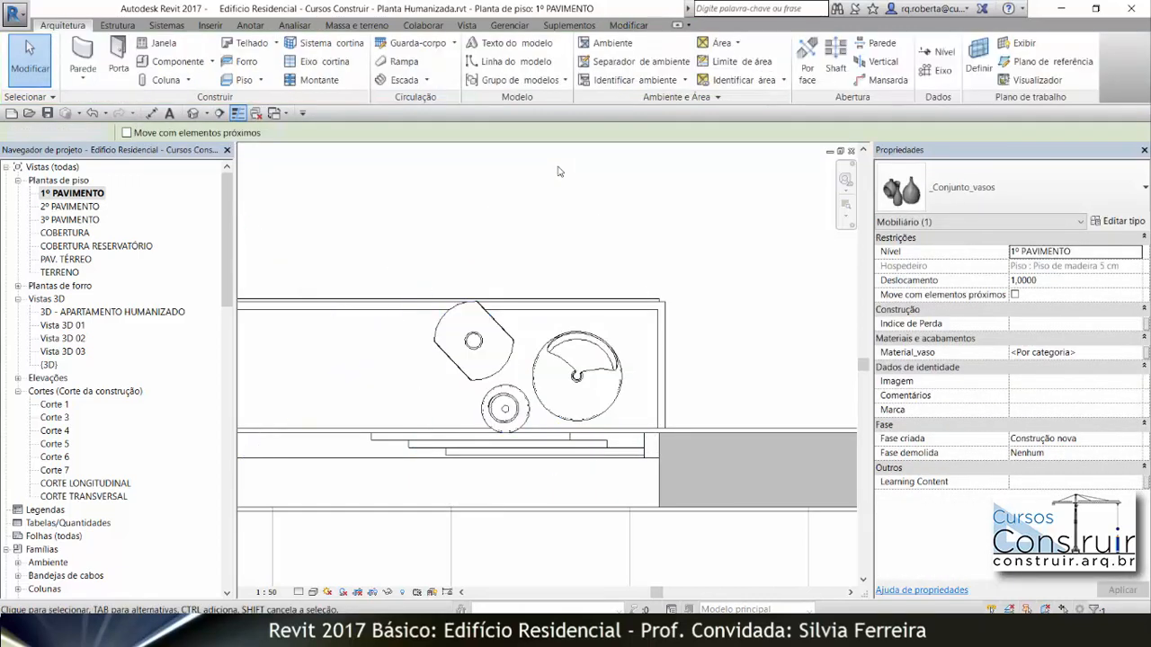
Move the vase set within the sideboard top and check its height in section CORTE LONGITUDINAL.
click(448, 315)
key(m)
key(v)
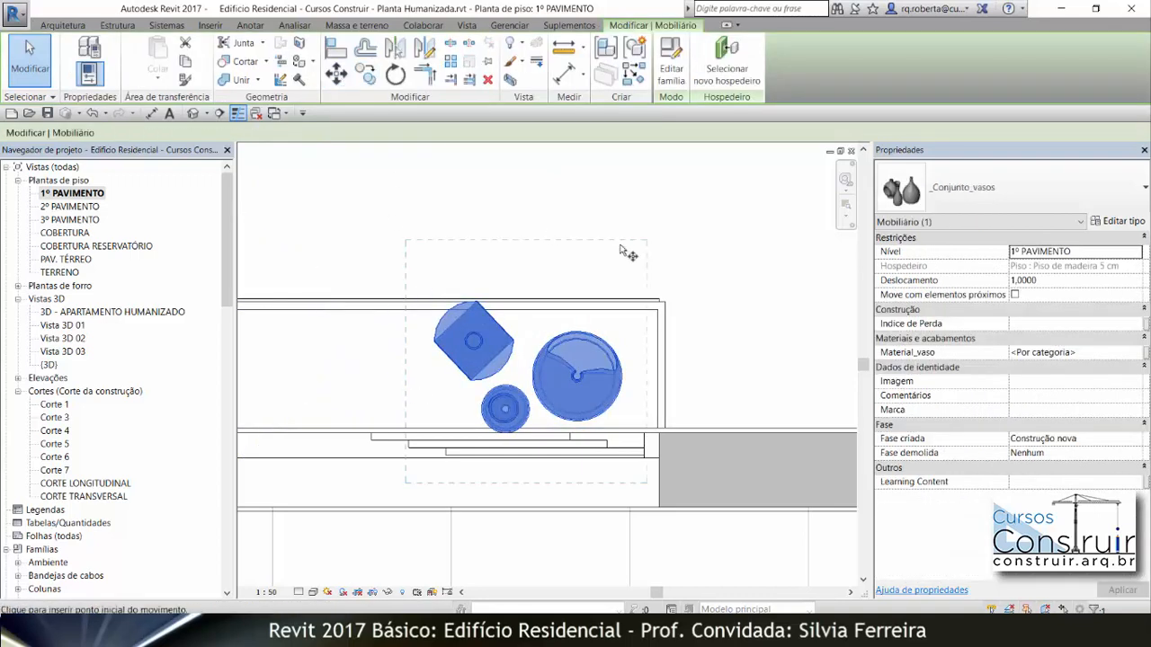
click(620, 243)
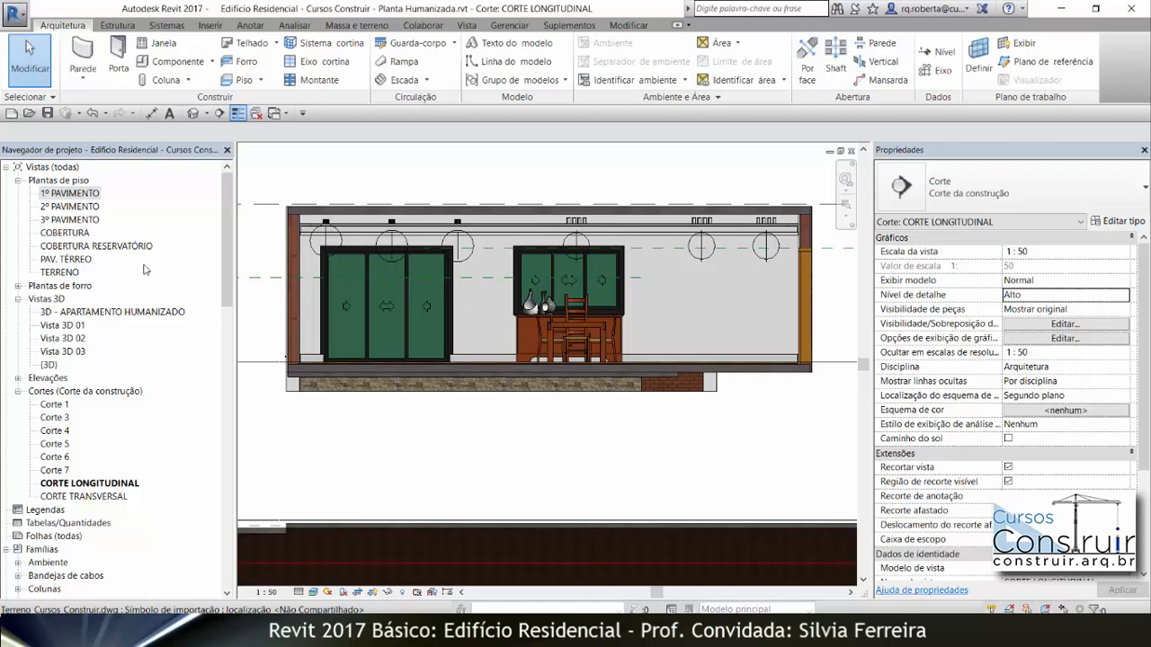
scroll(541, 314, up, 5)
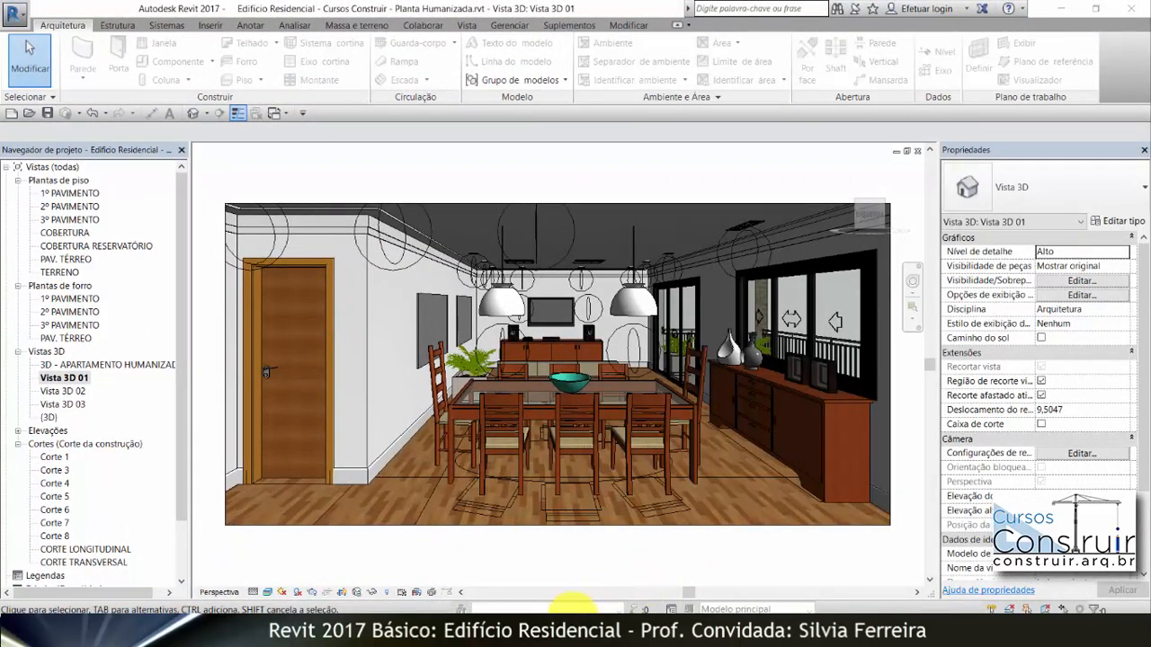
Look at the images in the TELA_TV folder, and open section Corte 3 from floor plan 1º PAVIMENTO, framing the living room TV.
click(499, 629)
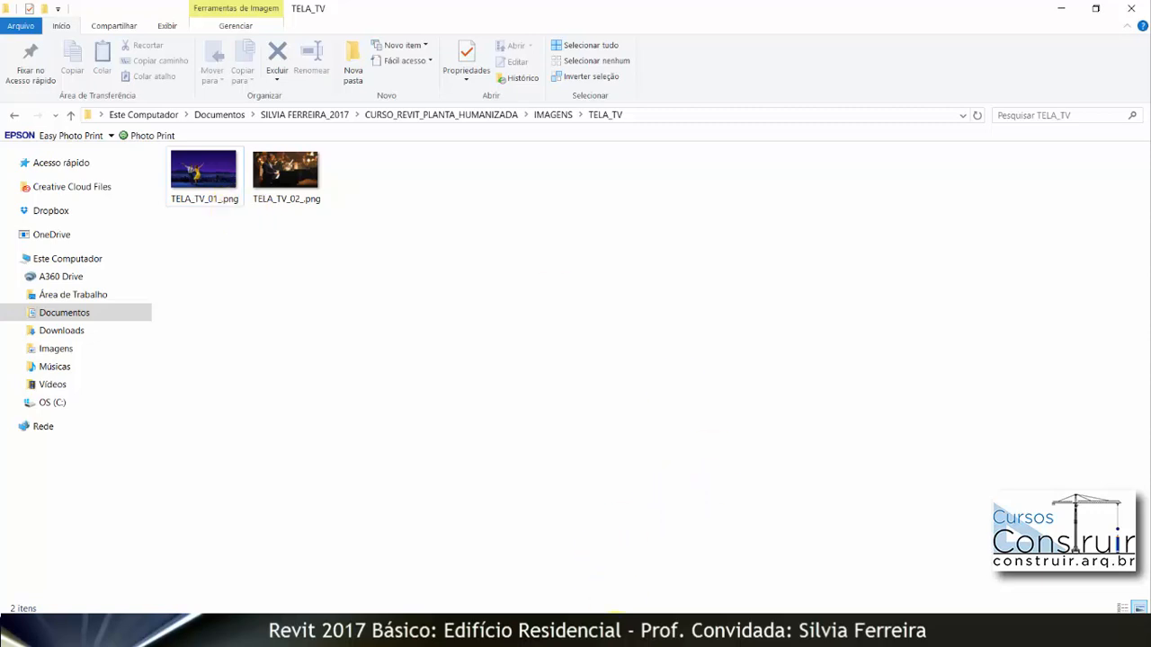
click(616, 634)
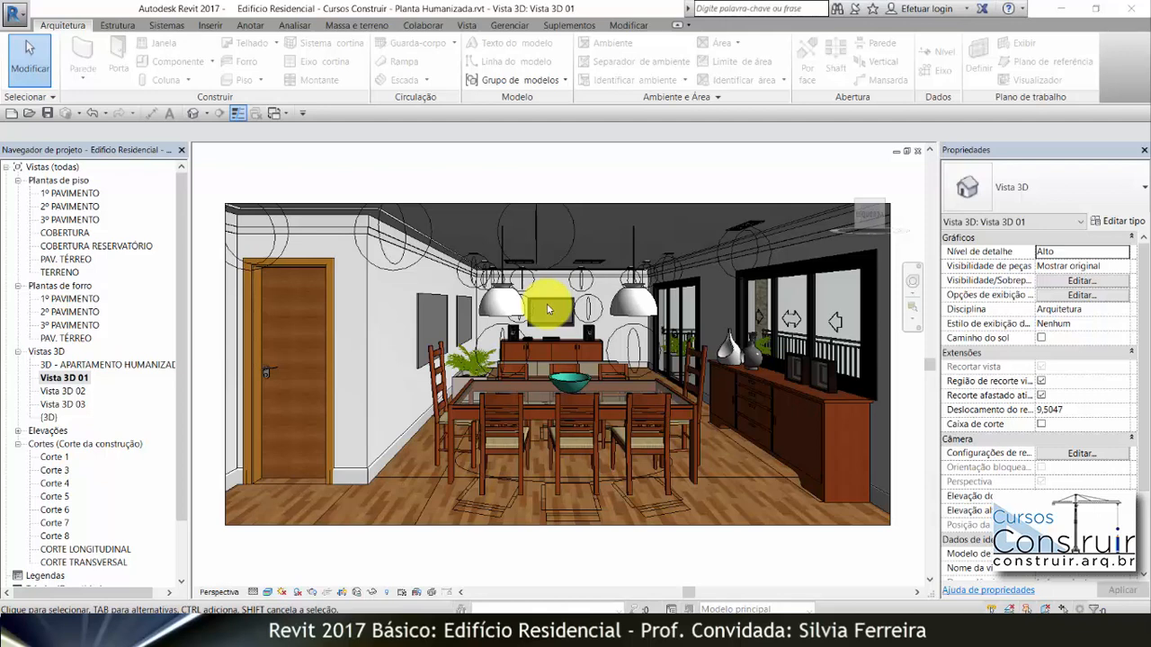
double_click(83, 193)
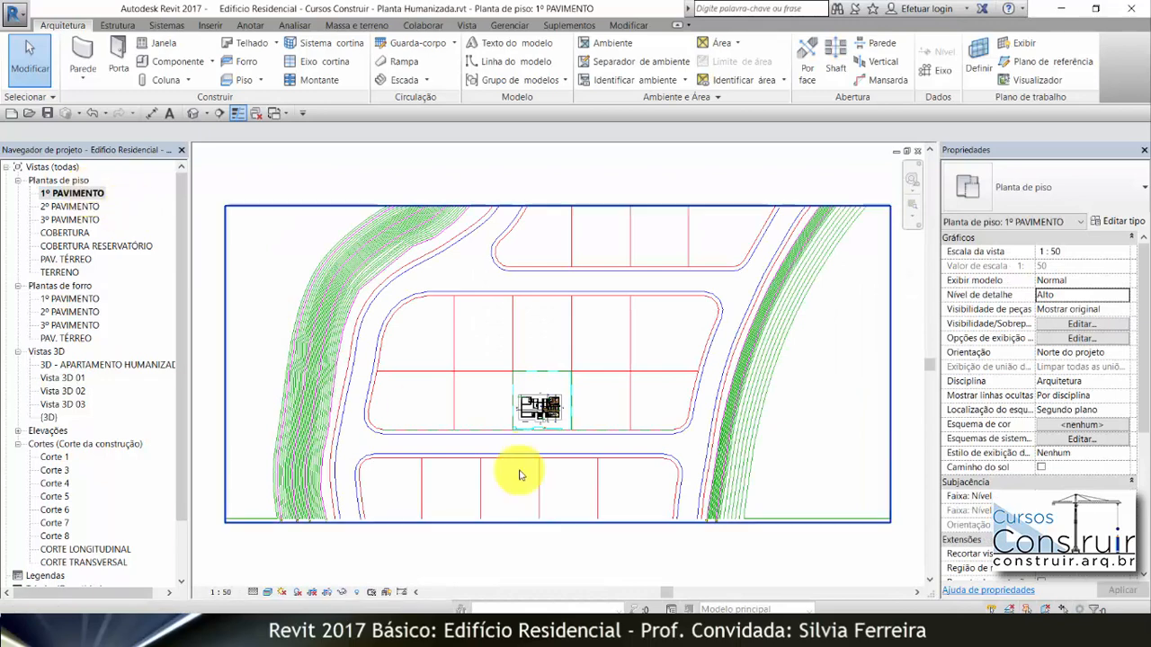
scroll(548, 416, up, 4)
scroll(595, 415, up, 5)
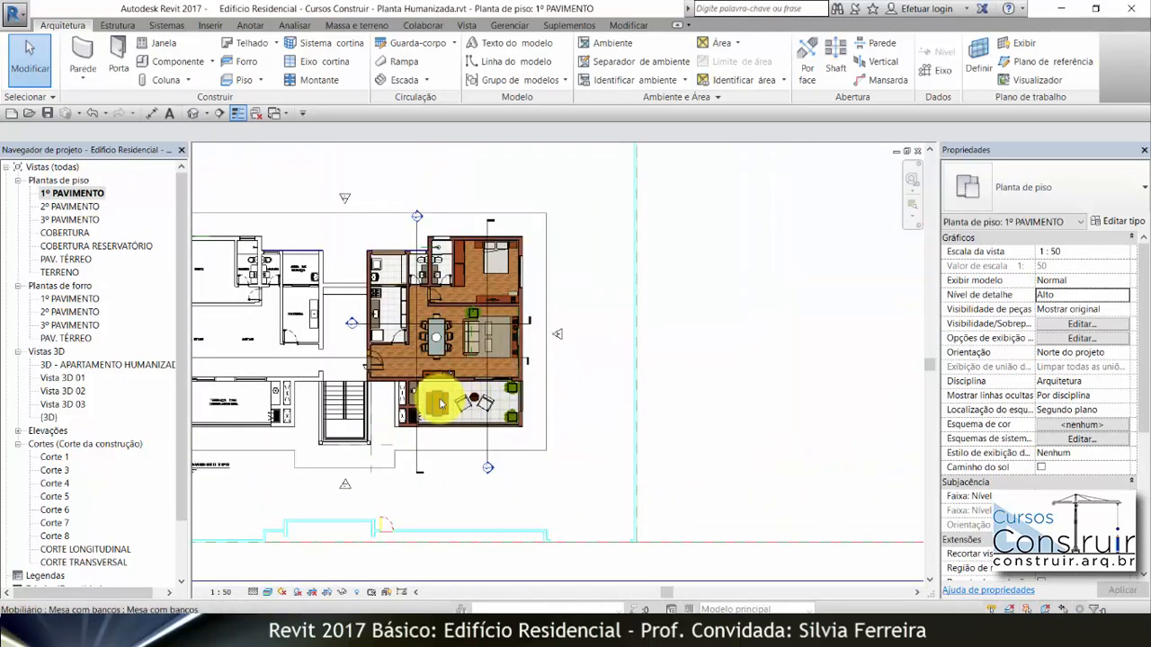
scroll(416, 536, down, 1)
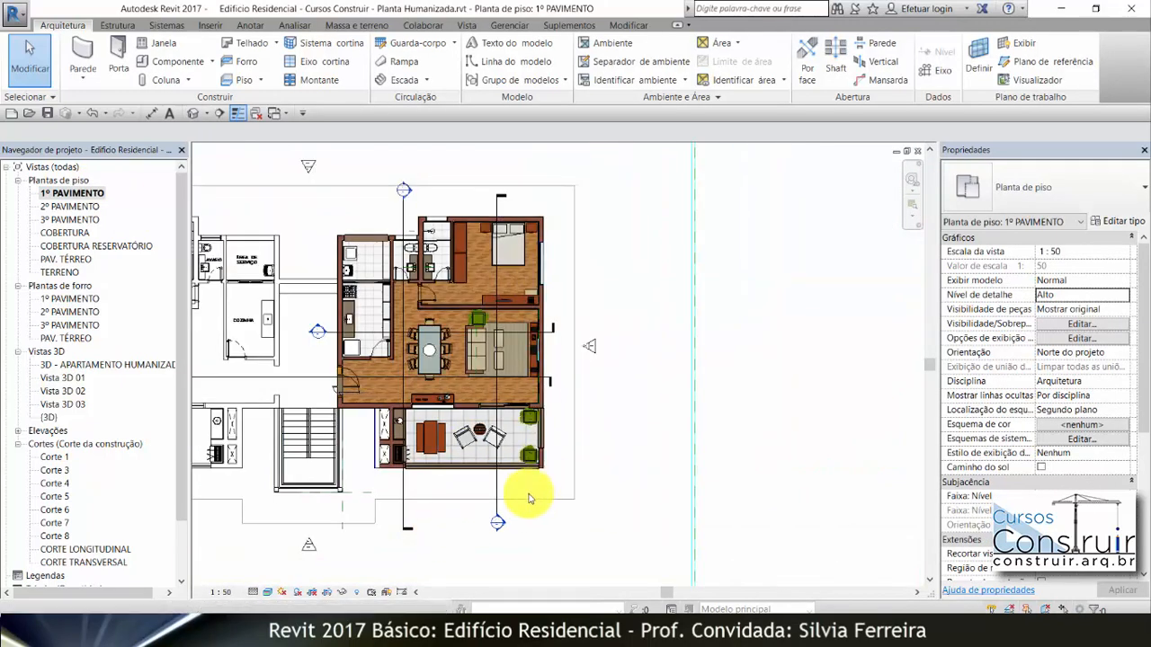
double_click(500, 523)
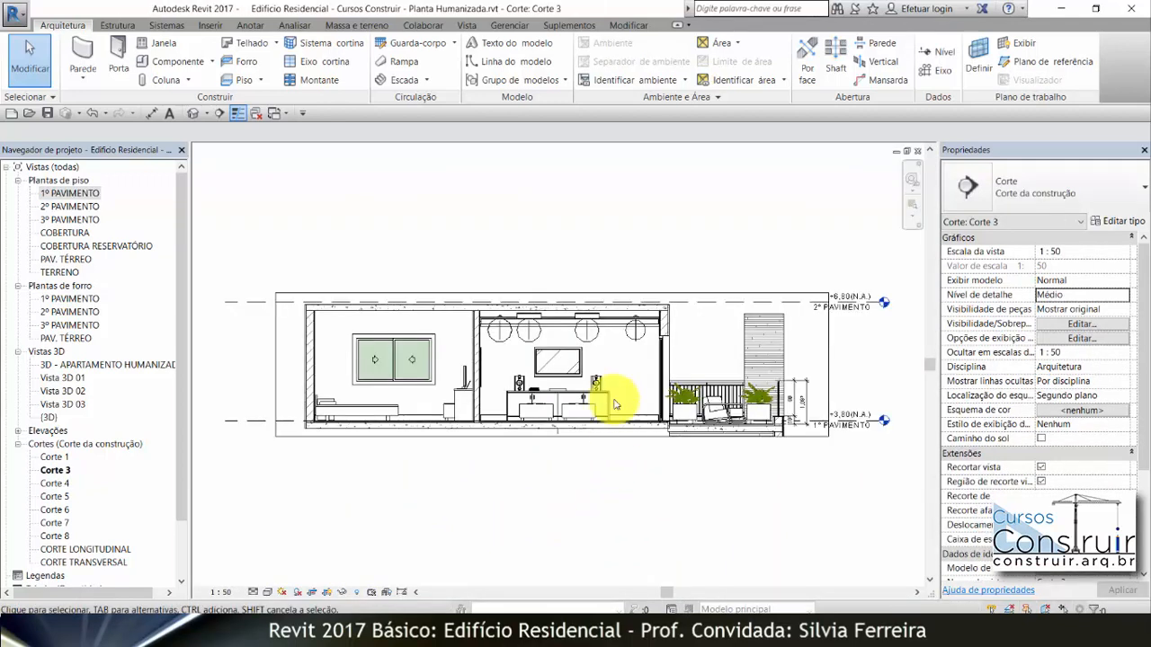
scroll(580, 401, up, 6)
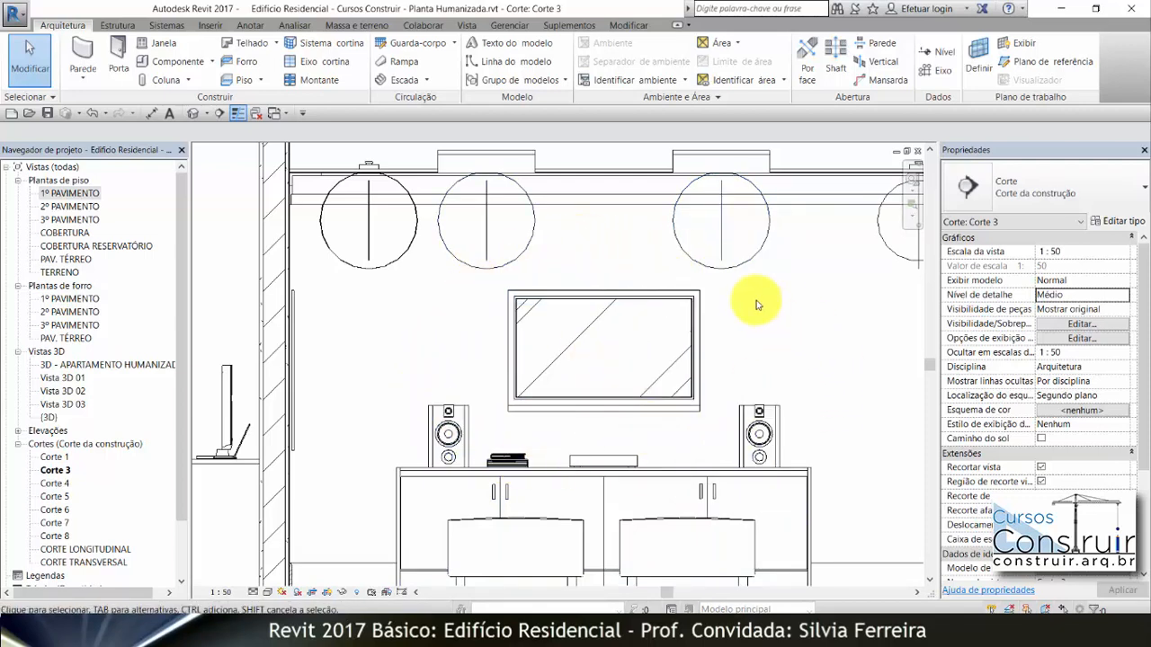
Hide the Iluminação de estúdio light fixture above the TV's right side in Corte 3 and apply the temporary hiding permanently to the view.
click(760, 252)
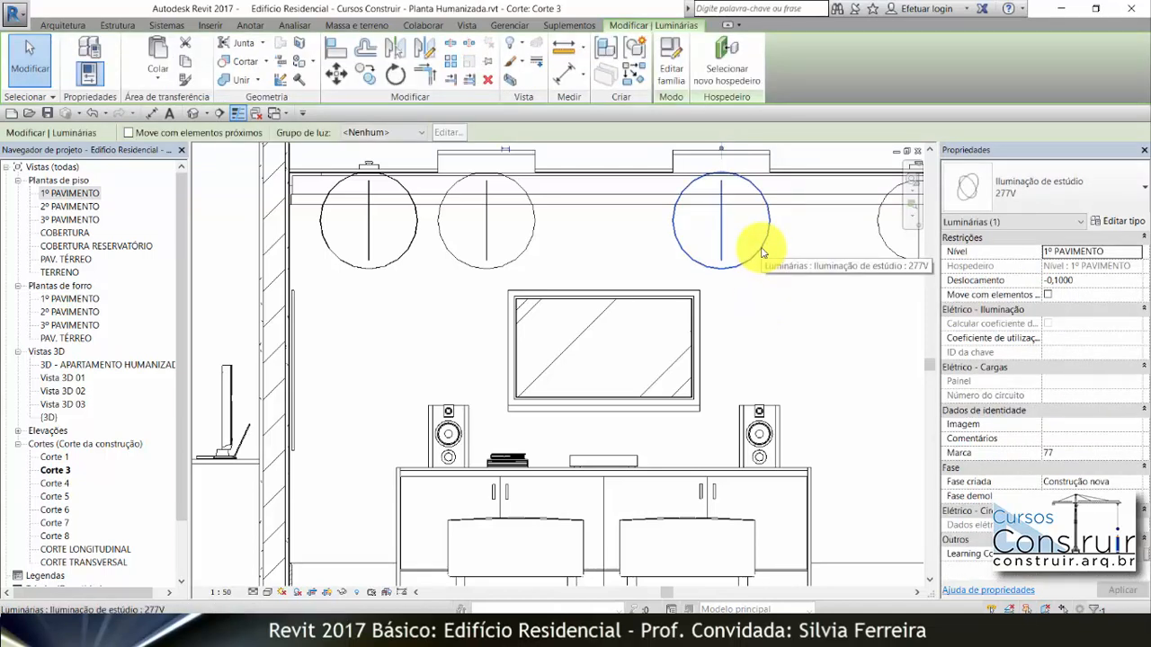
key(h)
key(h)
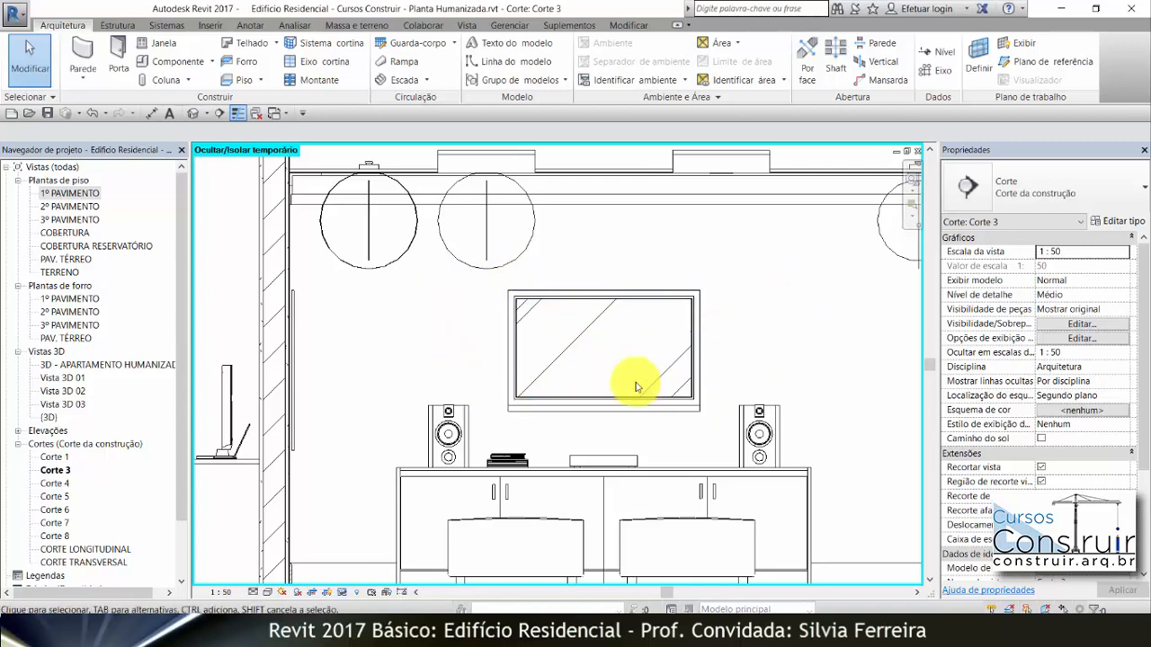
click(340, 594)
click(376, 488)
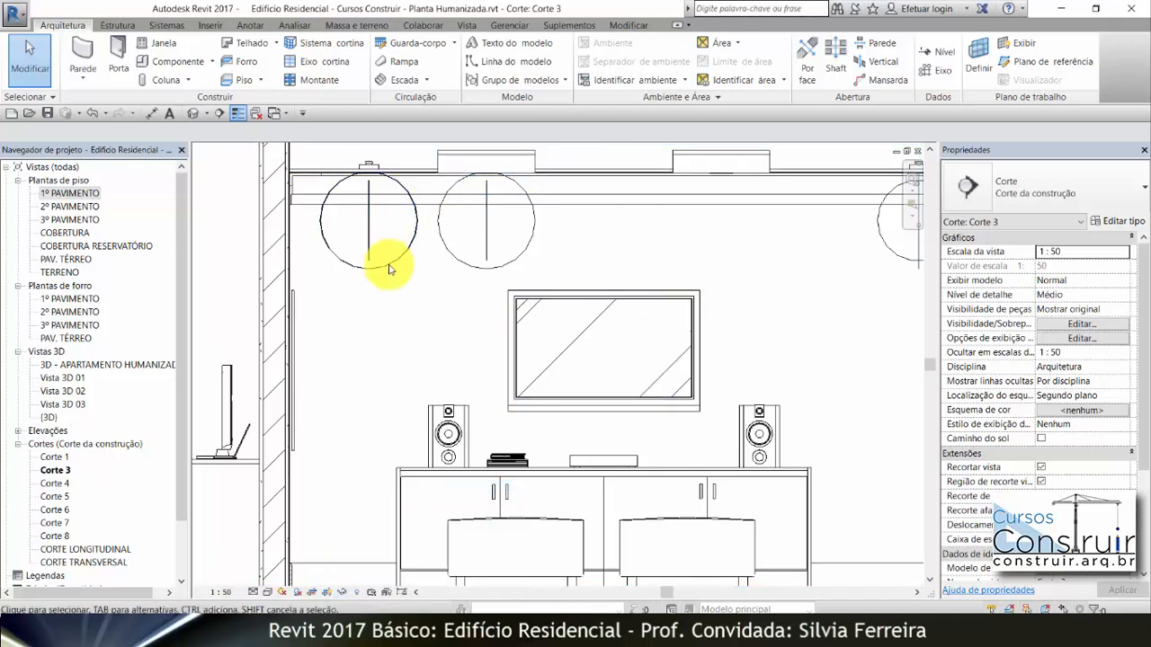
Create a new decal type named TELA_TV_01.
scroll(717, 182, up, 2)
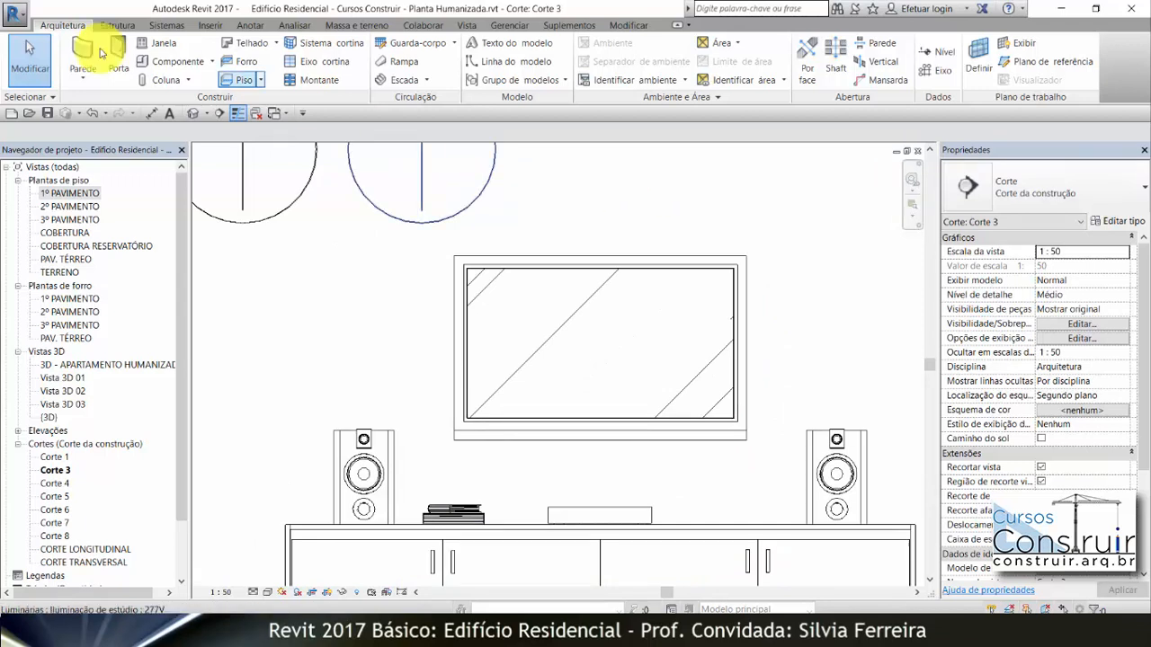
click(206, 27)
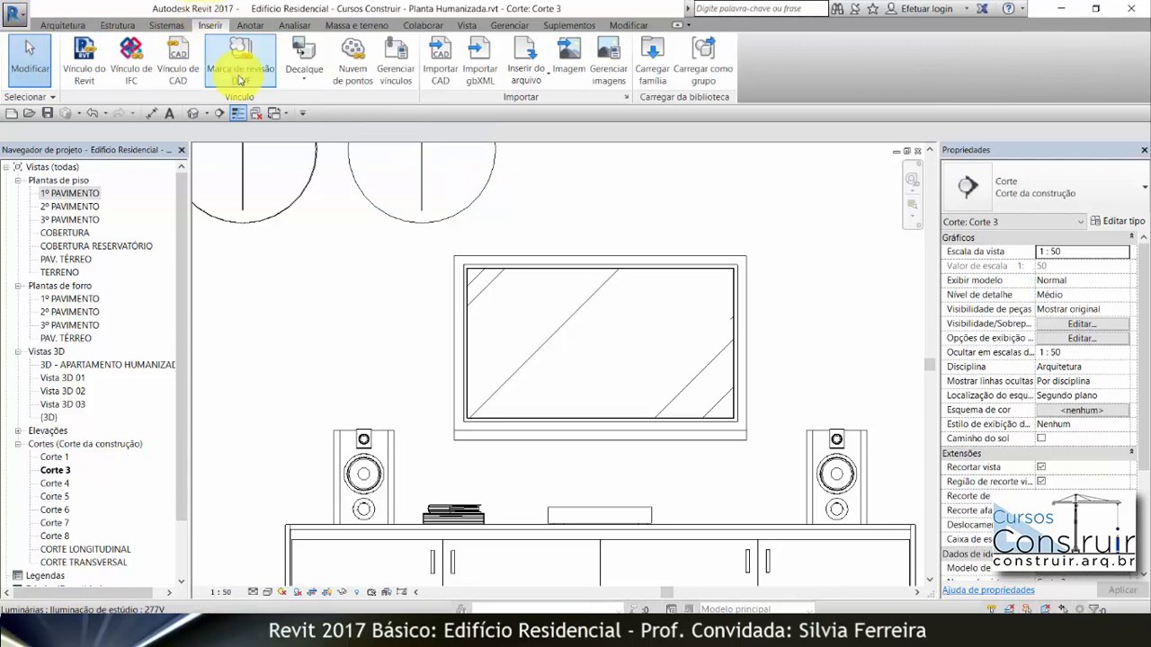
click(304, 77)
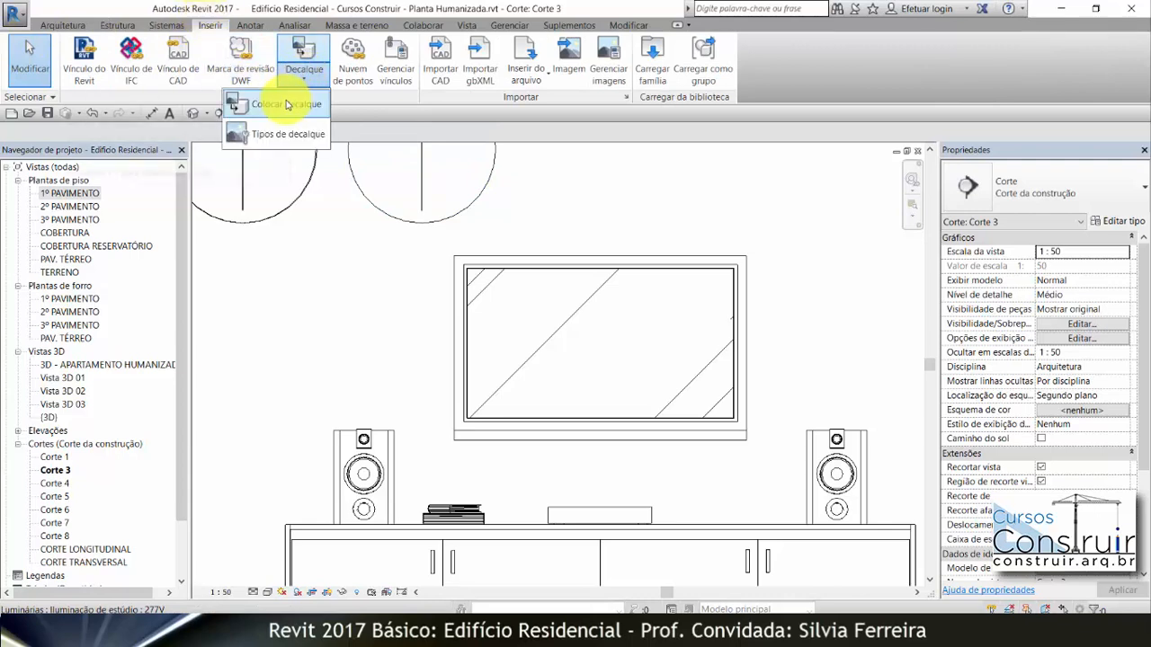
click(279, 134)
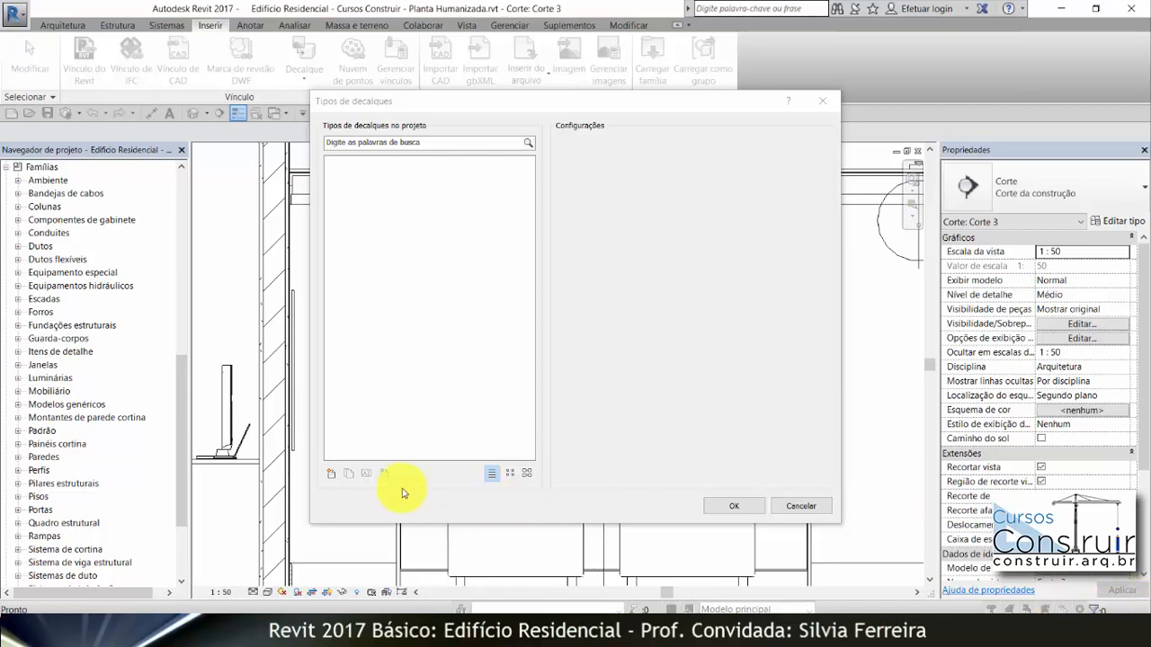
click(331, 474)
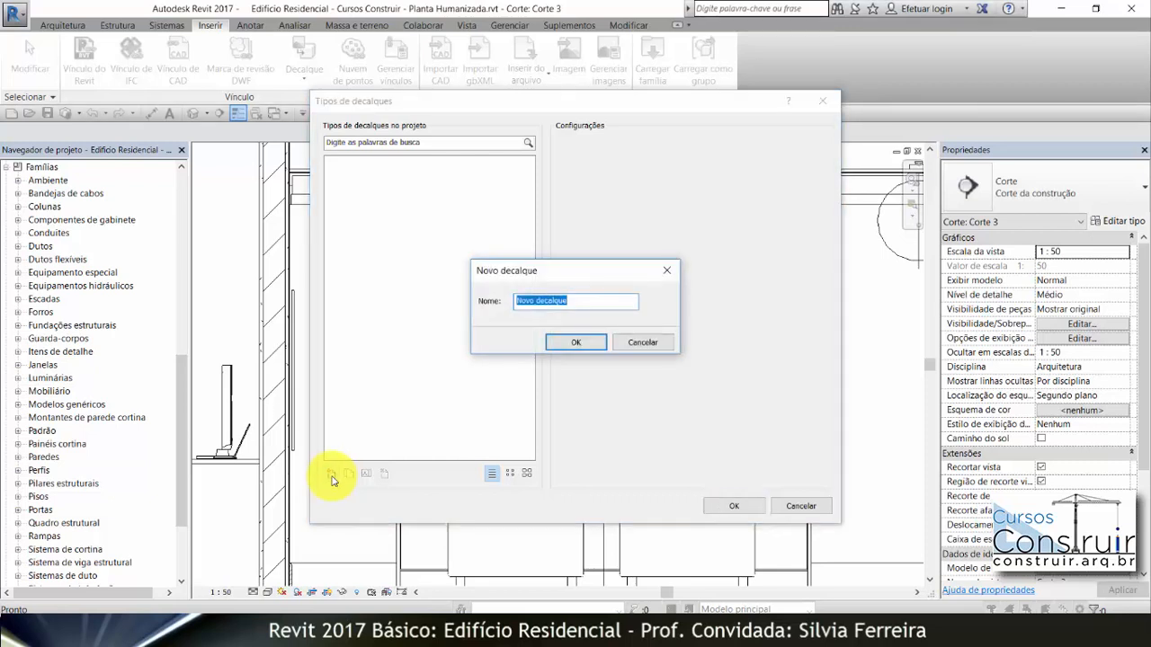
text(TELA_TV_01)
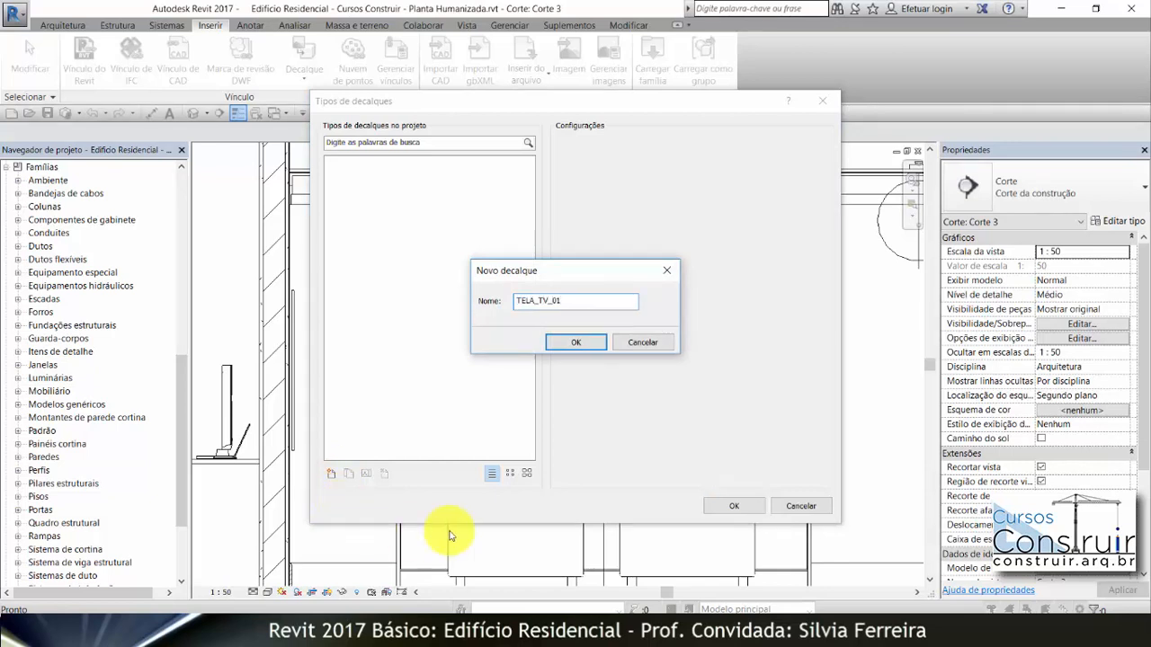
click(583, 343)
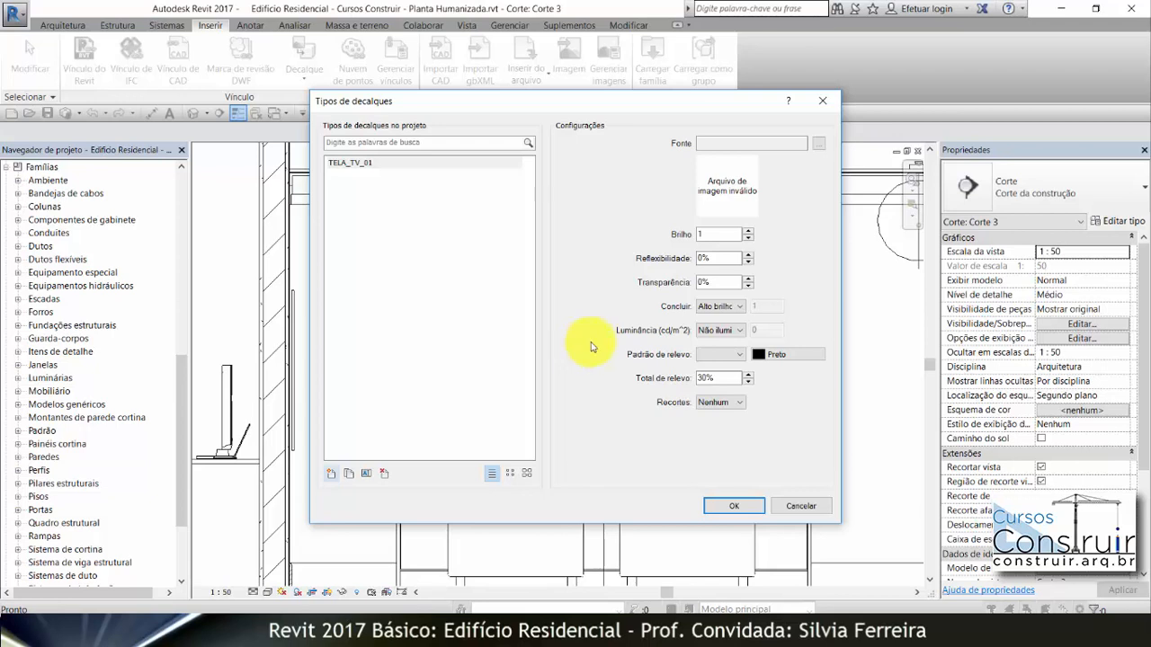
Assign the image TELA_TV_01_.png from the TELA_TV folder as the decal type's source and accept the decal settings.
click(820, 146)
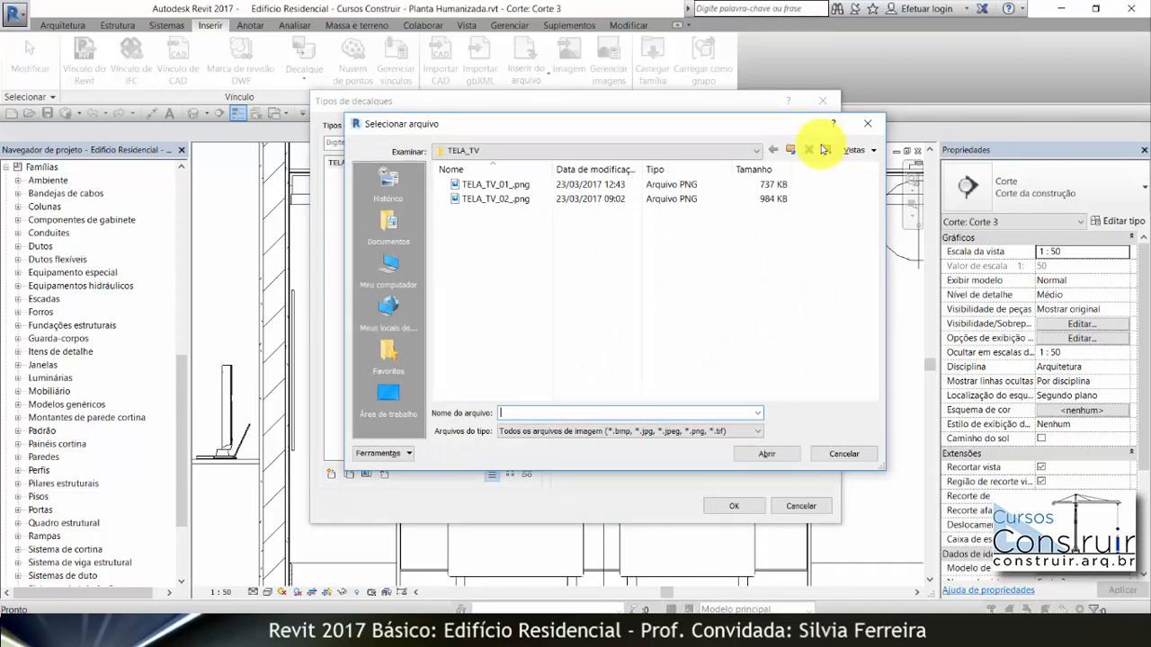
double_click(479, 186)
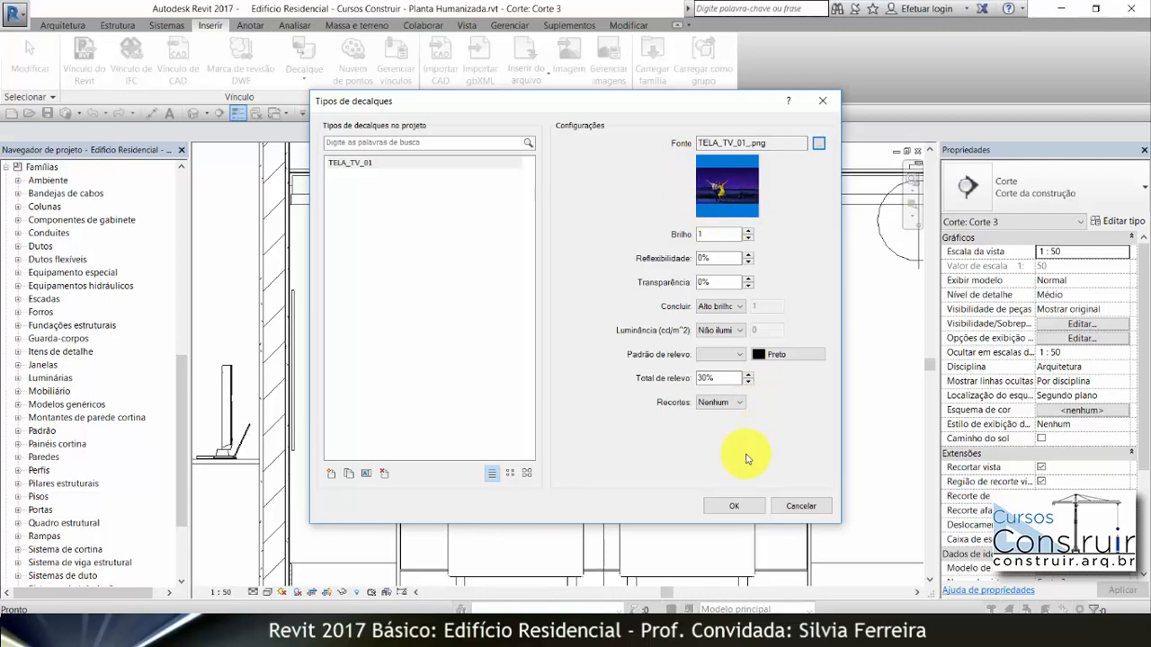
click(739, 506)
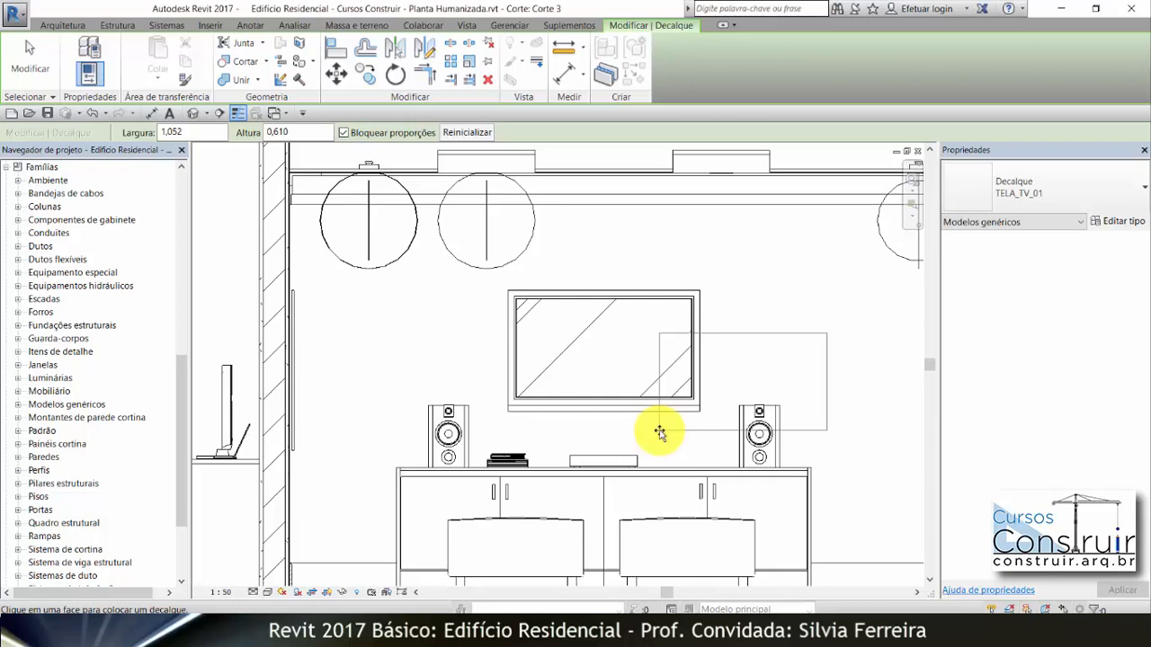
Place the TELA_TV_01 decal on the TV screen in Corte 3, starting near the screen's lower-left inner corner.
scroll(658, 428, up, 4)
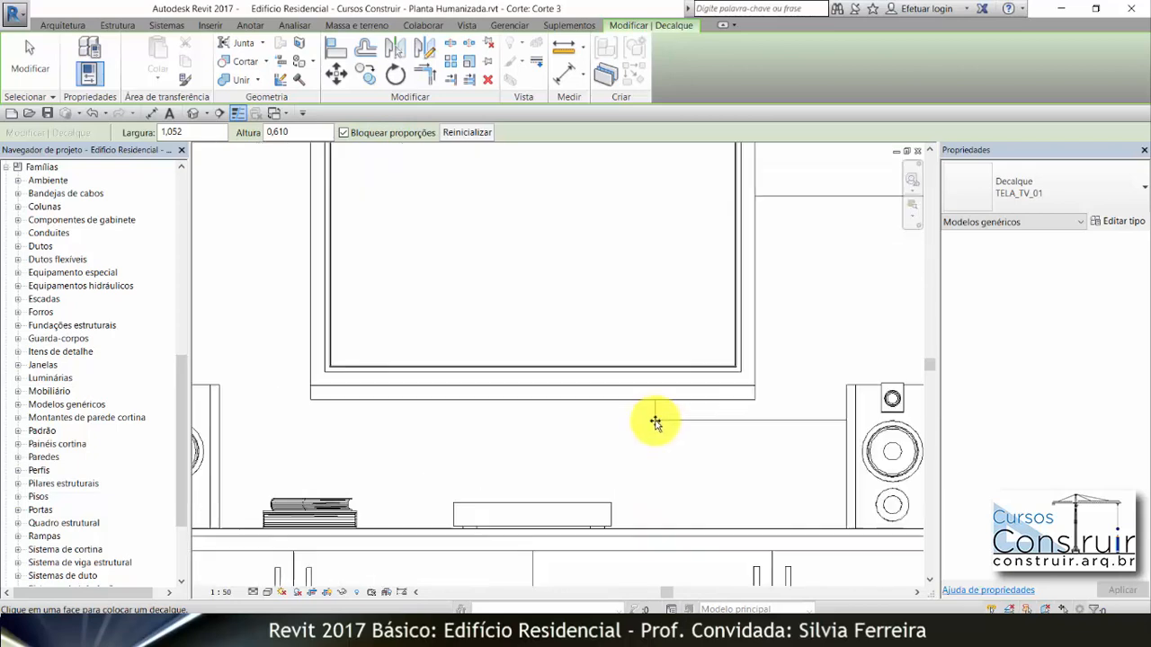
scroll(501, 390, up, 2)
scroll(270, 373, up, 3)
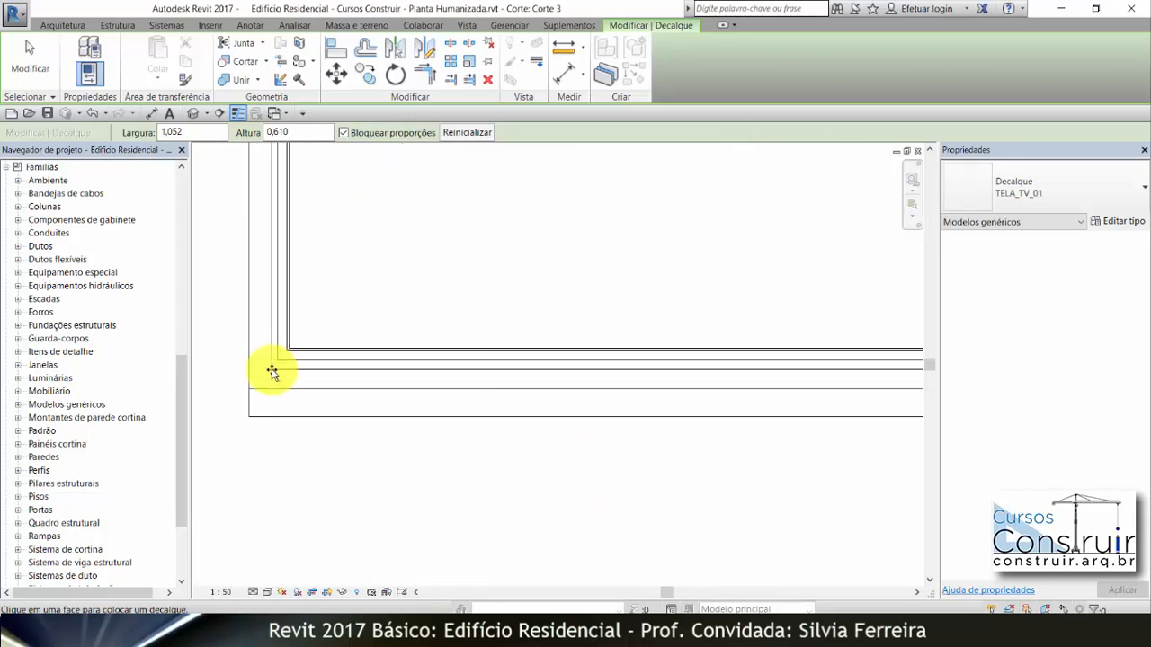
scroll(256, 400, down, 3)
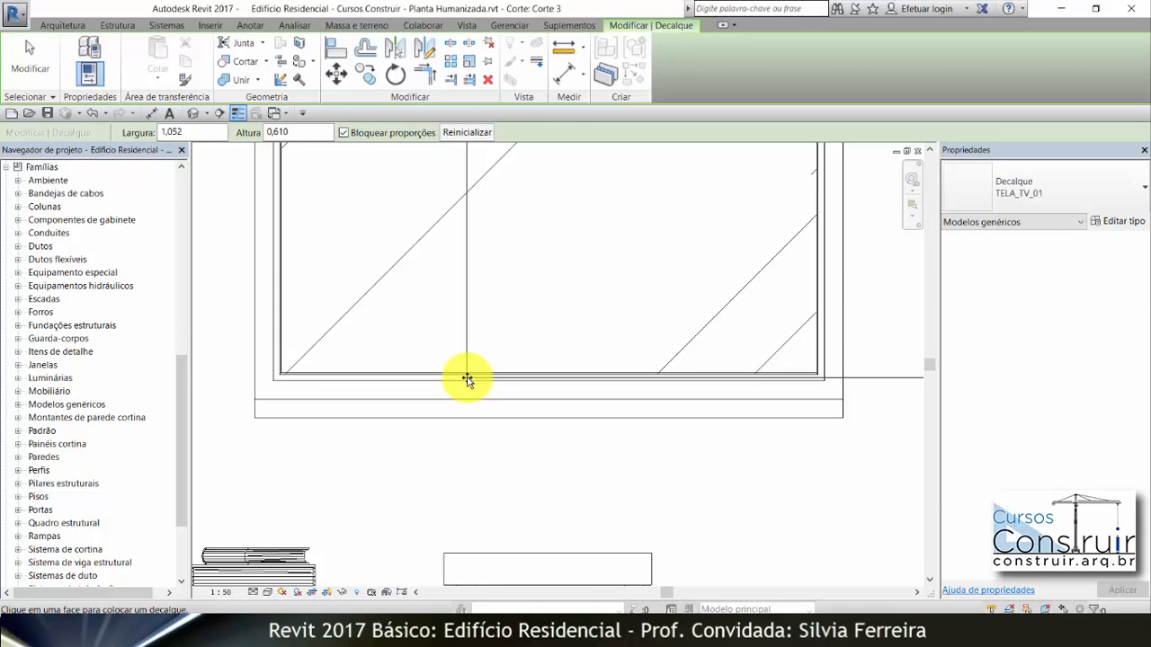
click(467, 377)
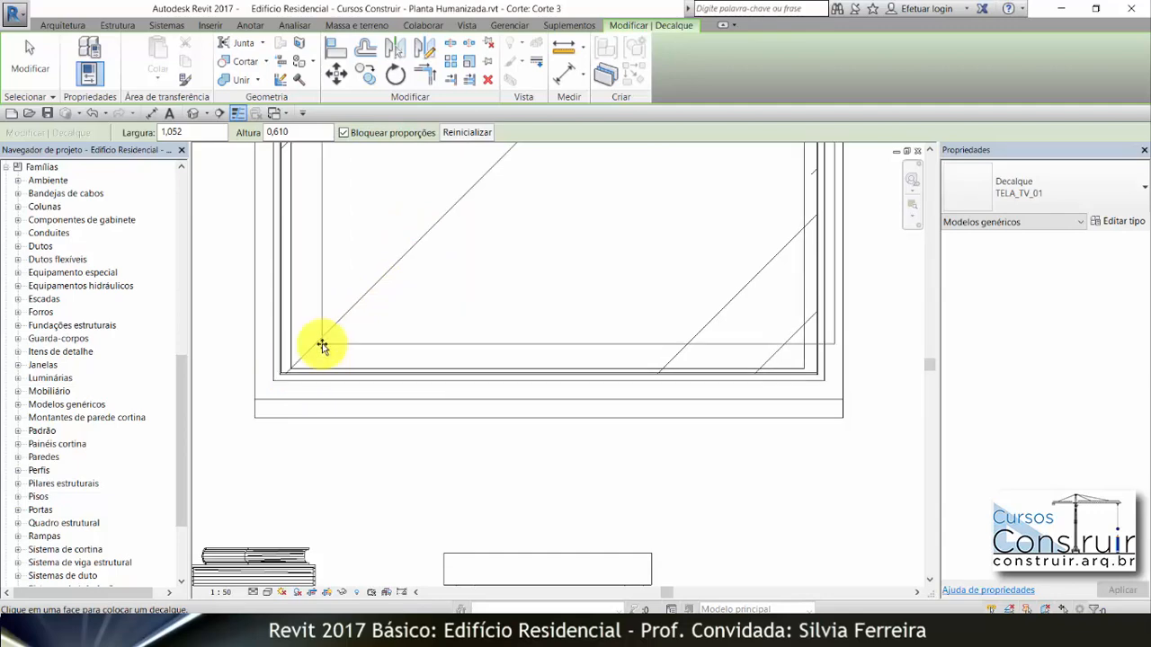
click(322, 346)
key(Escape)
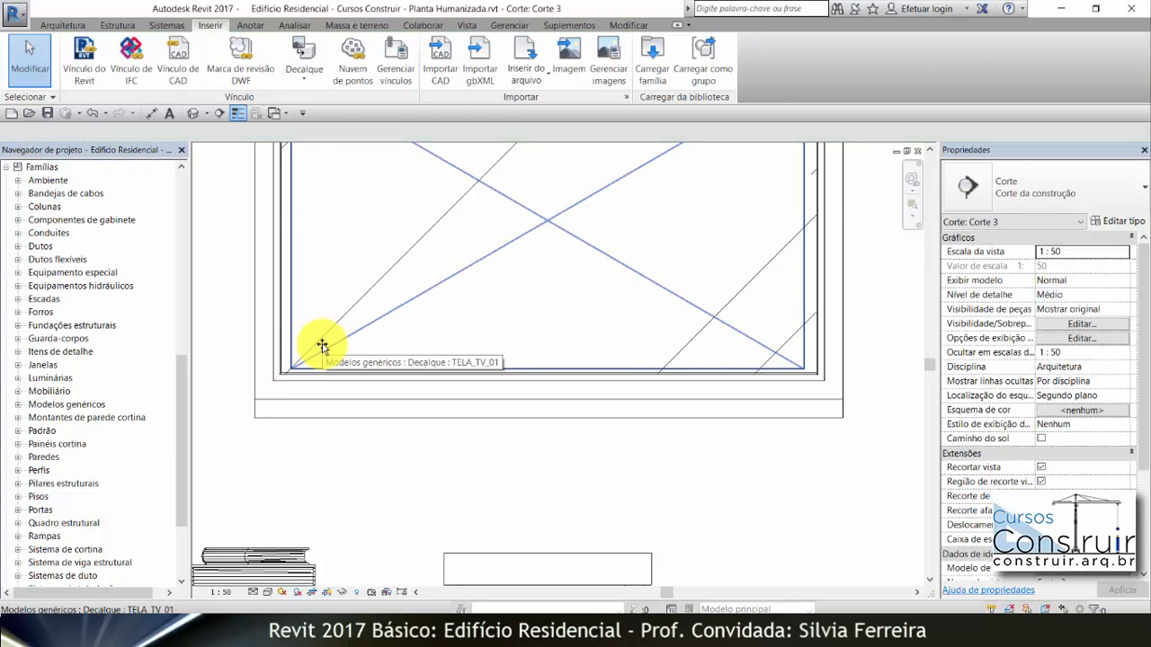
Measure the width and height of the TV screen's visible area with temporary aligned dimensions, without placing them.
scroll(322, 346, down, 2)
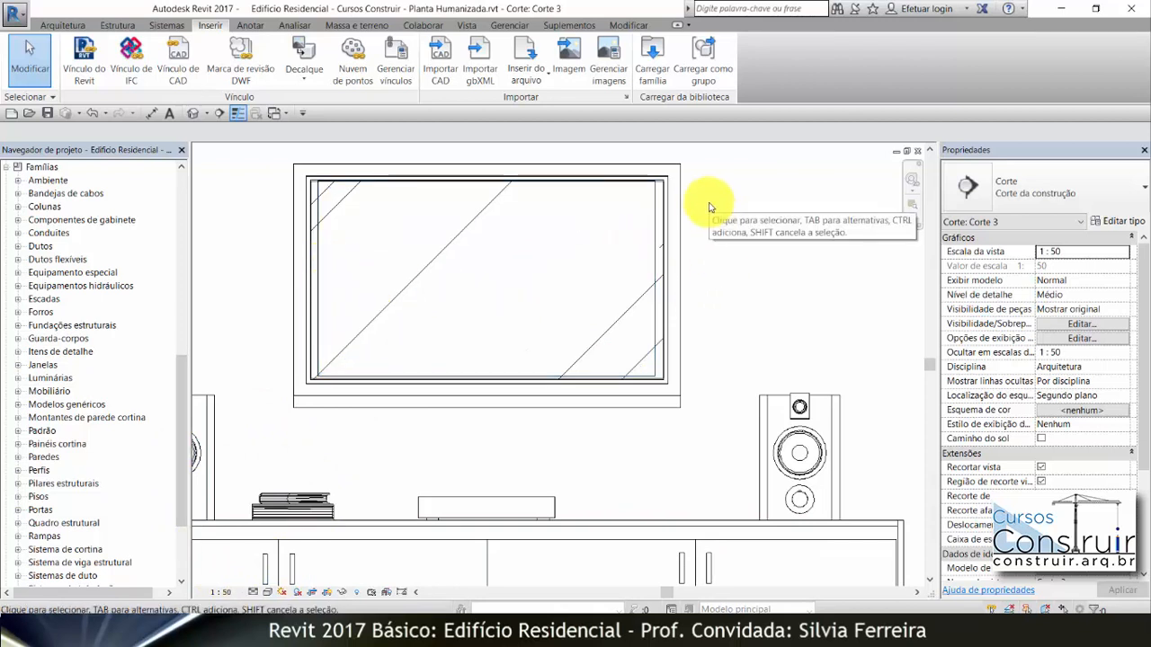
scroll(393, 159, up, 2)
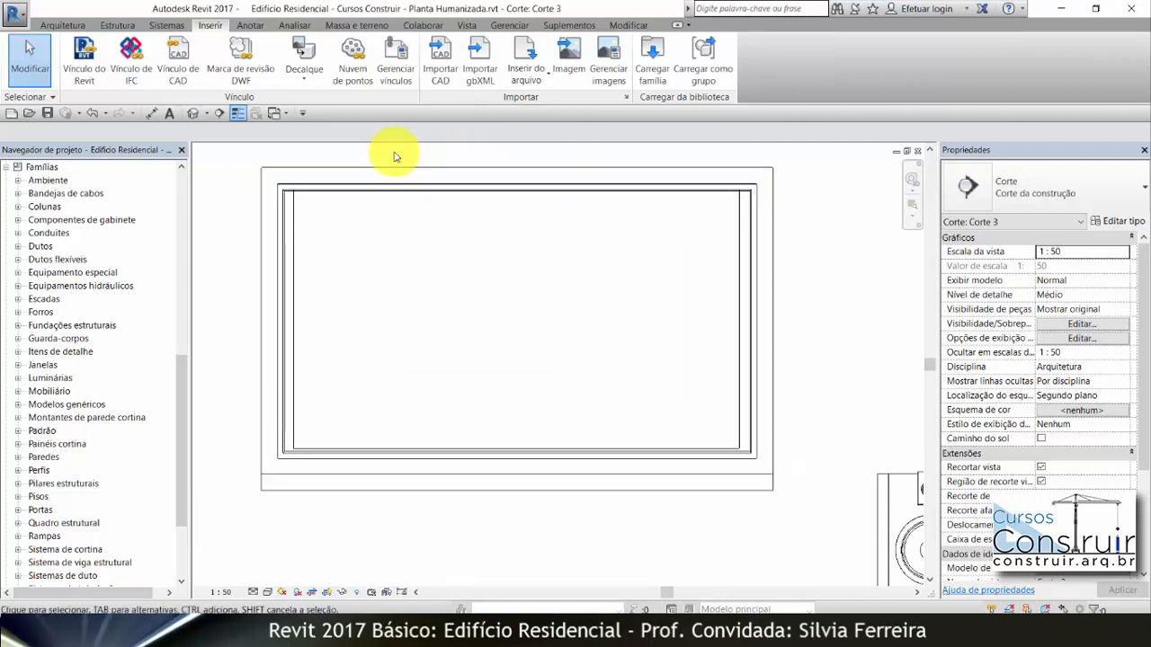
key(d)
key(i)
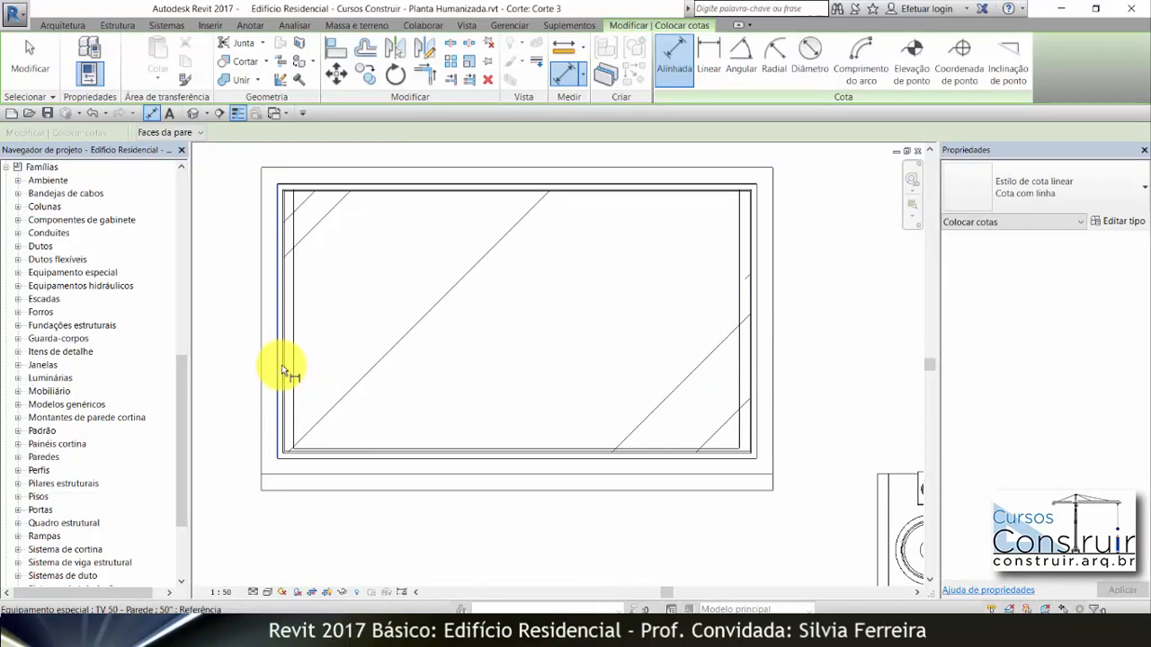
click(286, 245)
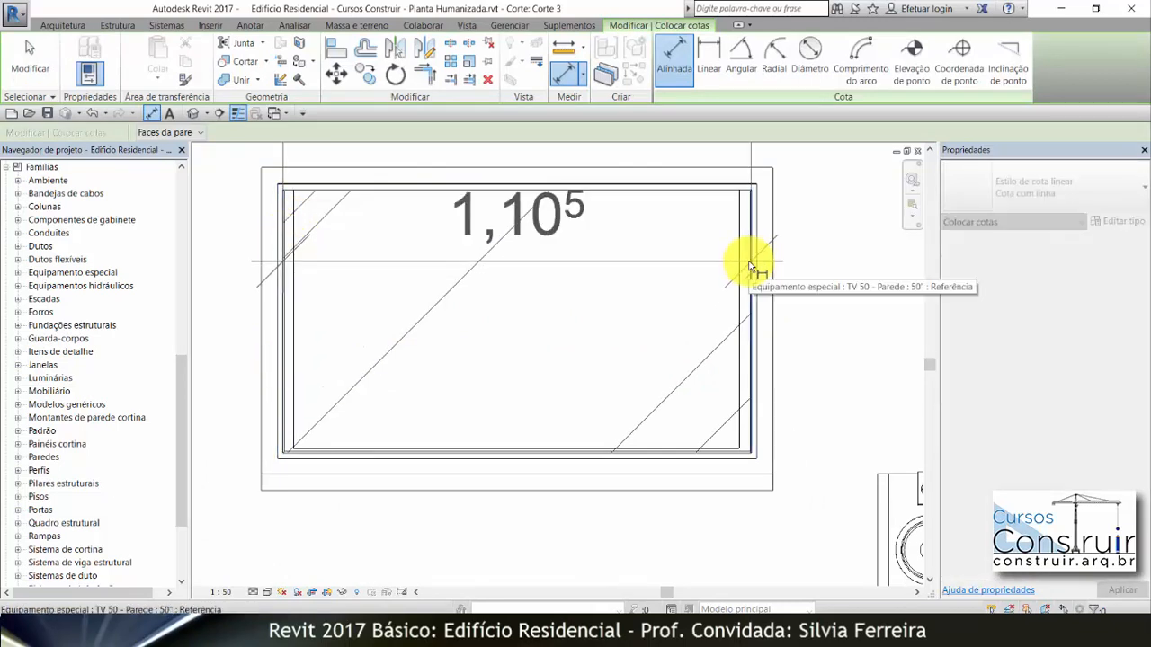
key(Escape)
key(Escape)
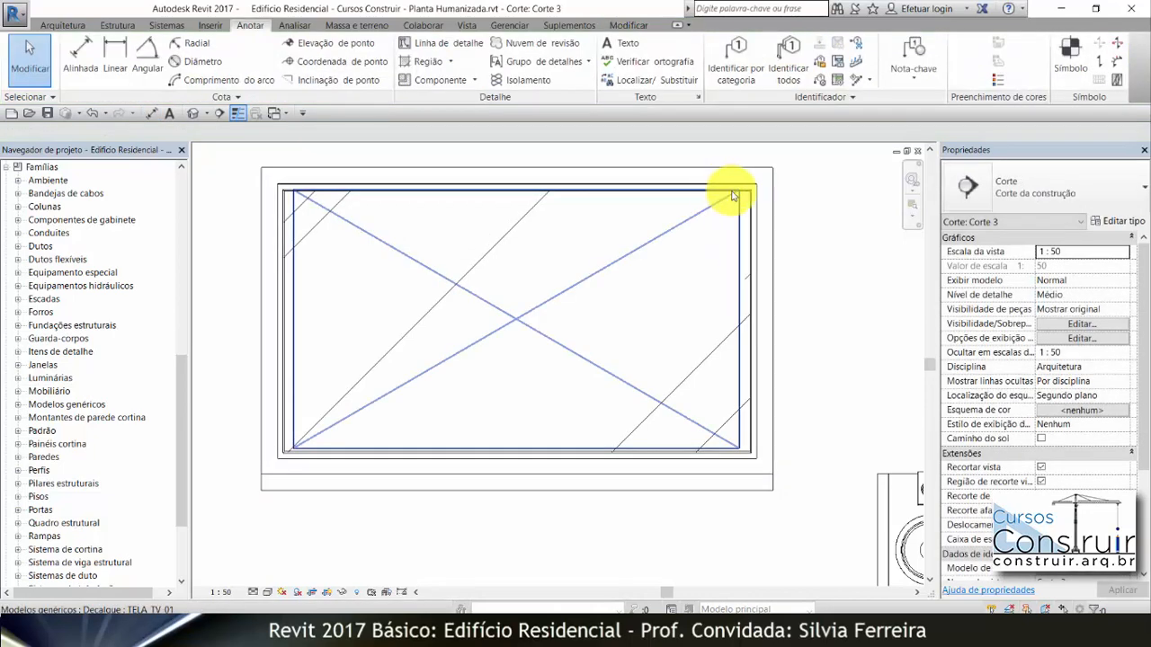
click(83, 54)
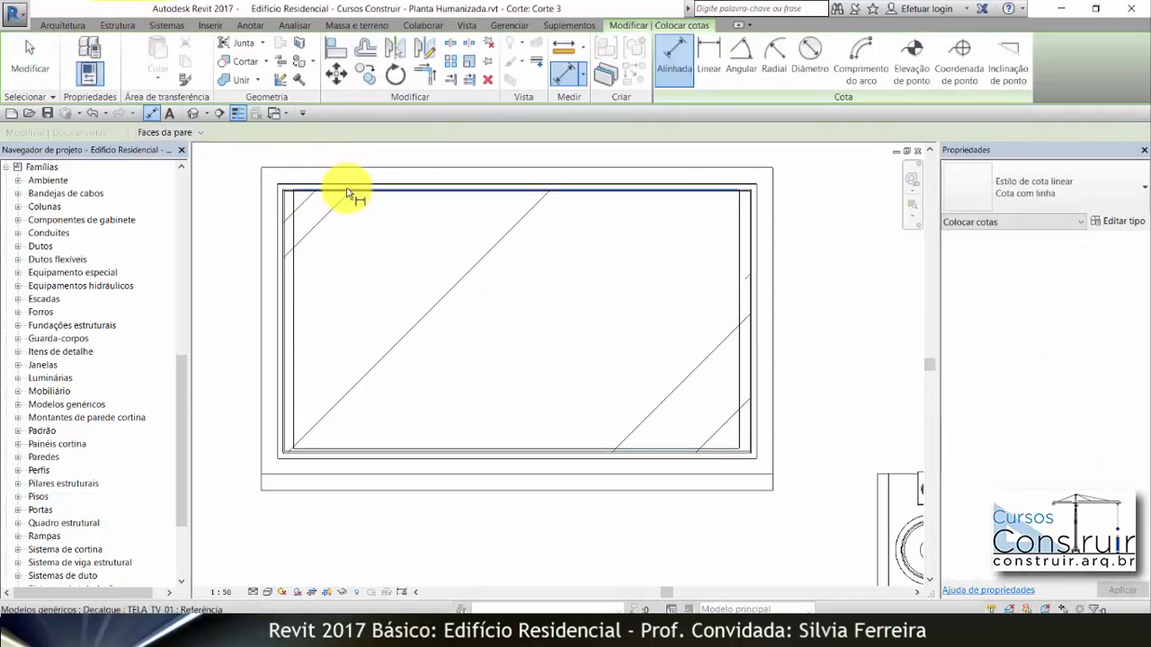
click(347, 193)
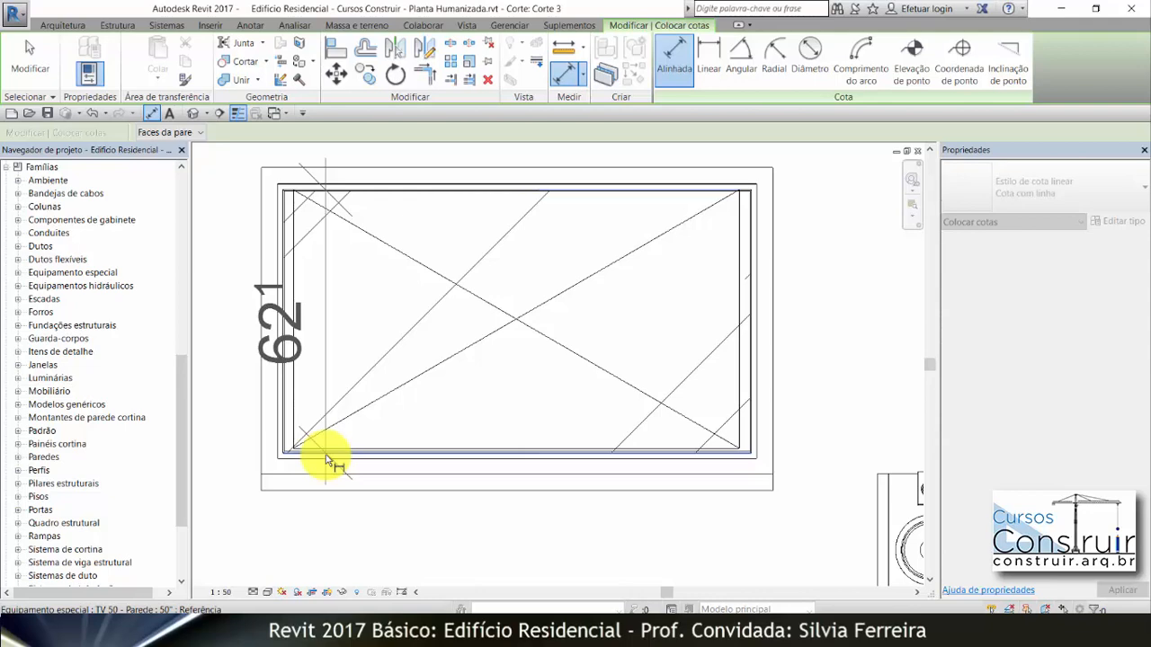
key(Escape)
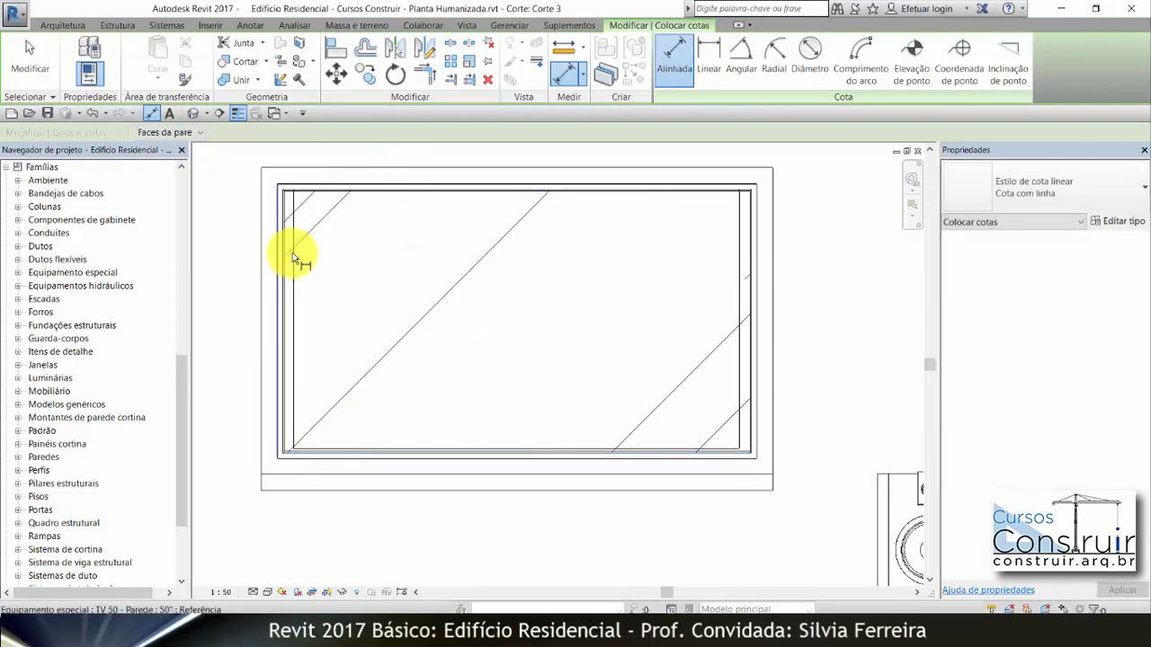
key(Escape)
Unlock the placed decal's proportions and set its width (Largura) to 1,11 and its height (Altura) to 0,63.
click(294, 258)
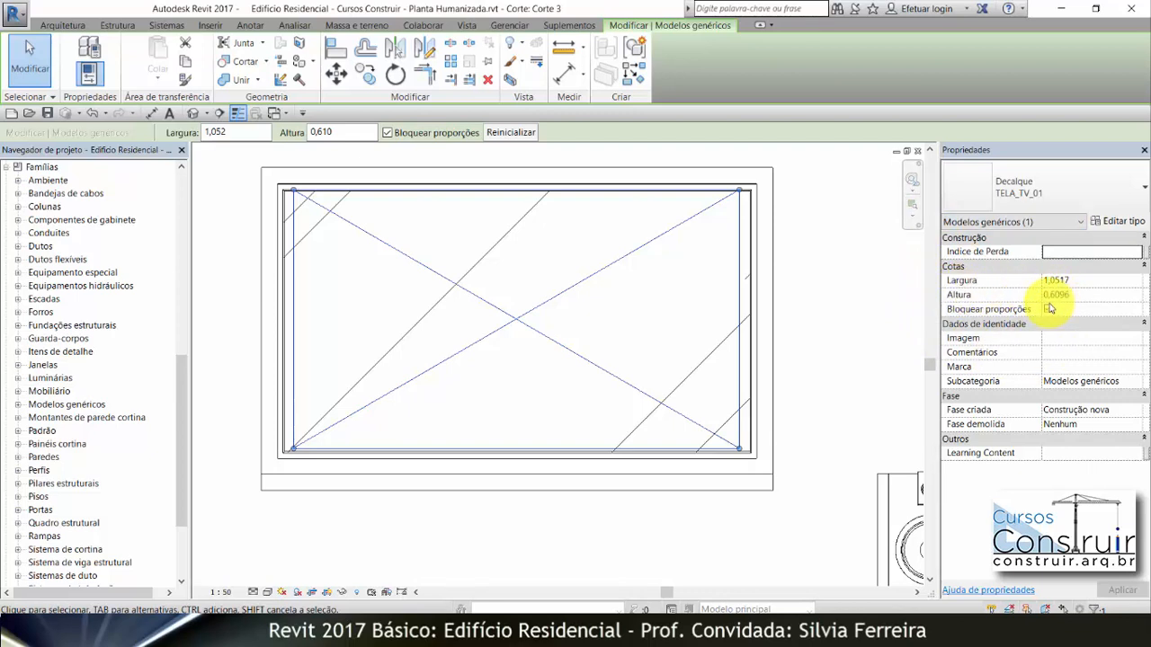
click(1048, 309)
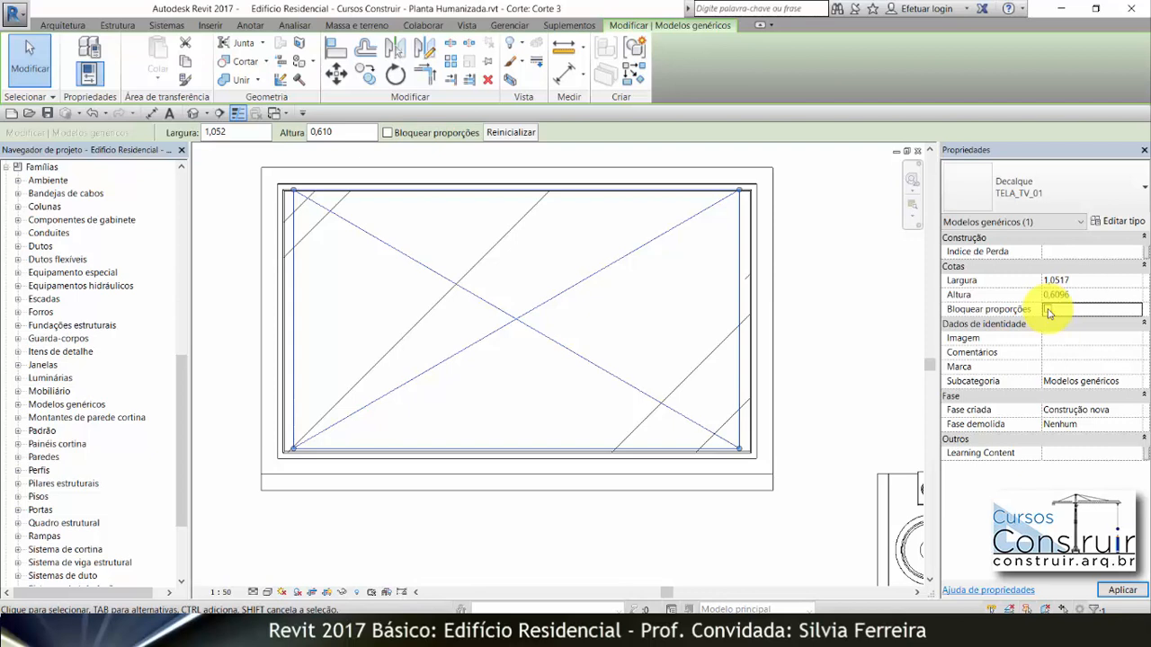
click(1099, 280)
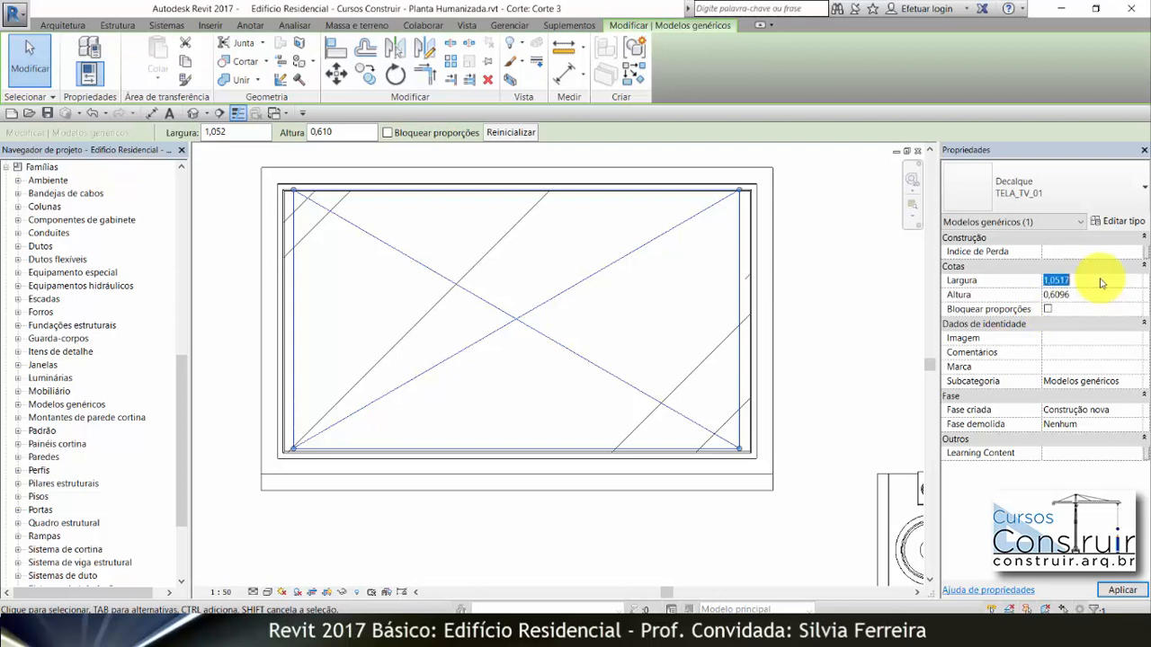
text(1,11)
click(1087, 295)
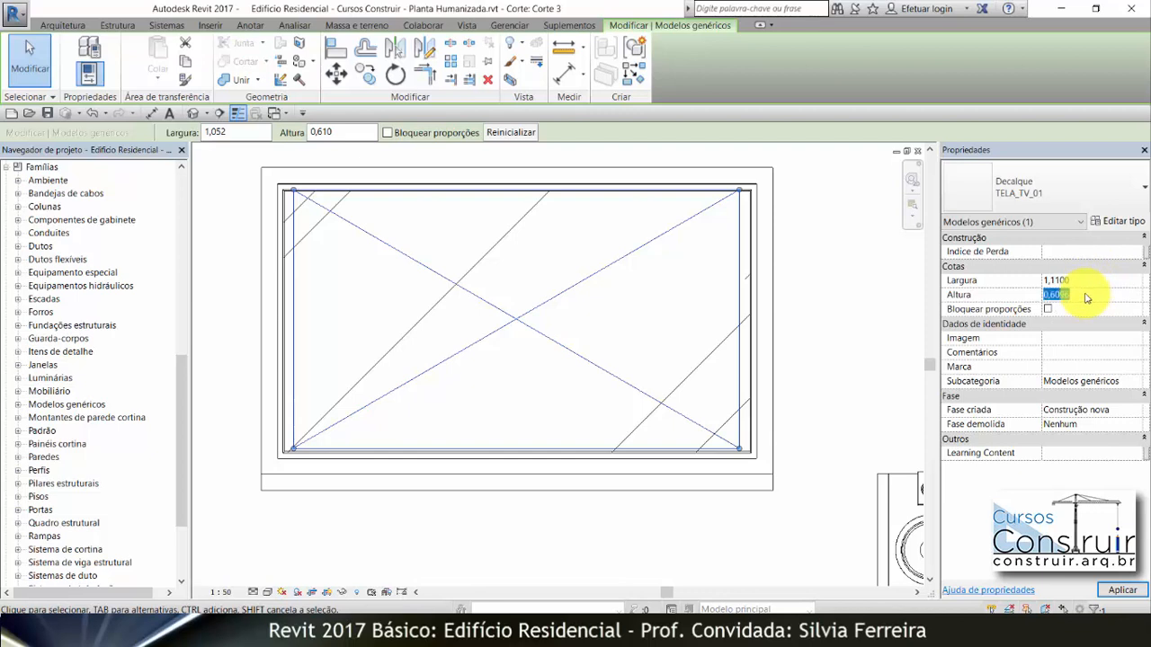
text(,63)
click(1129, 591)
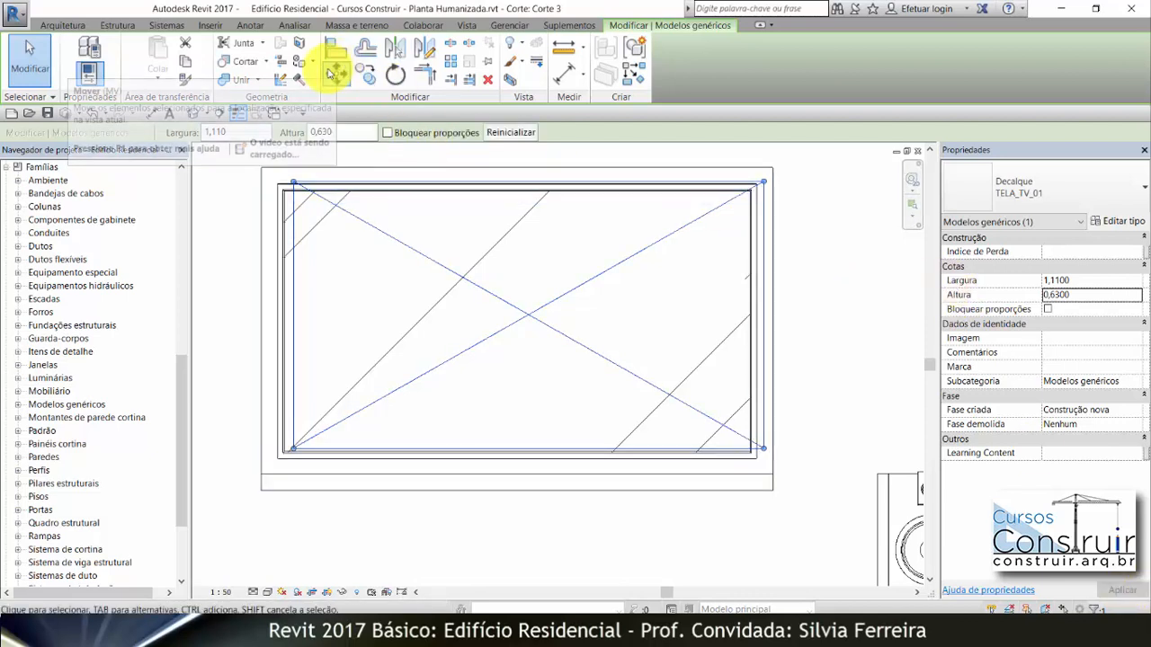
Move the decal slightly left and then down so its left and bottom edges align with the TV screen's inner frame.
click(334, 73)
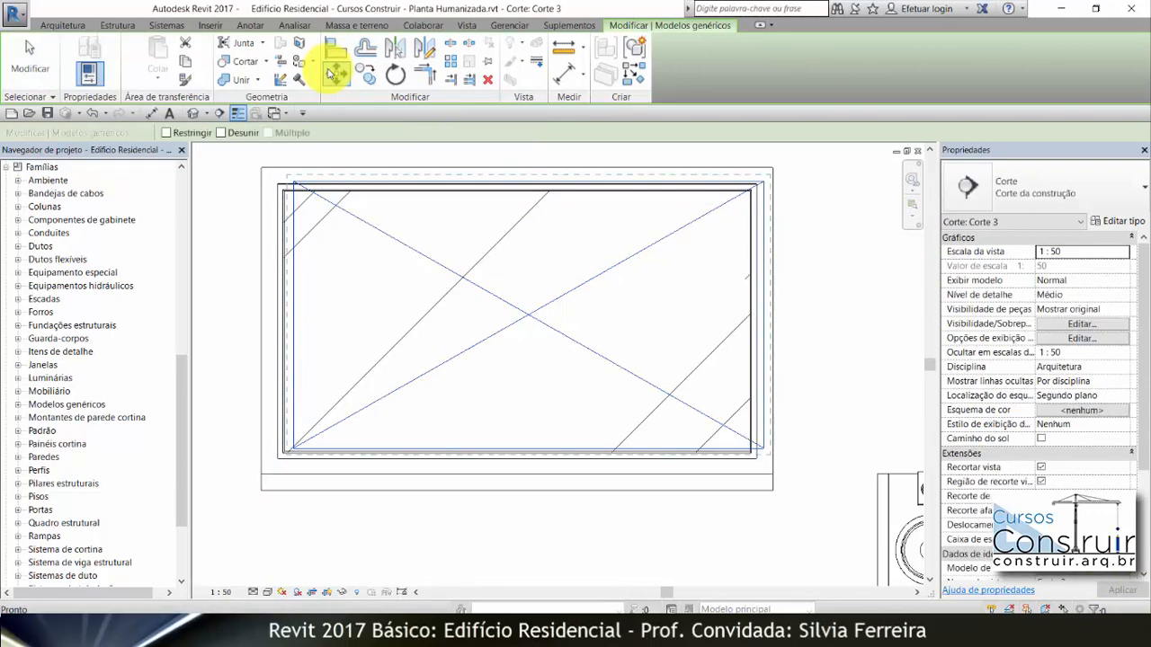
click(294, 328)
click(280, 328)
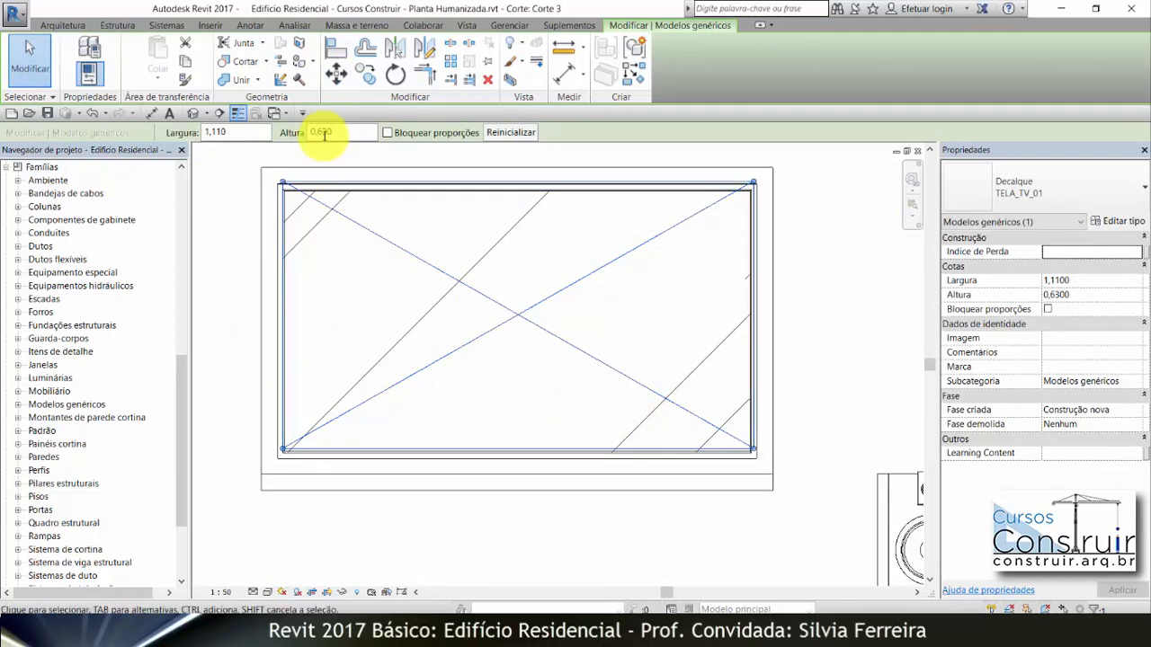
click(334, 74)
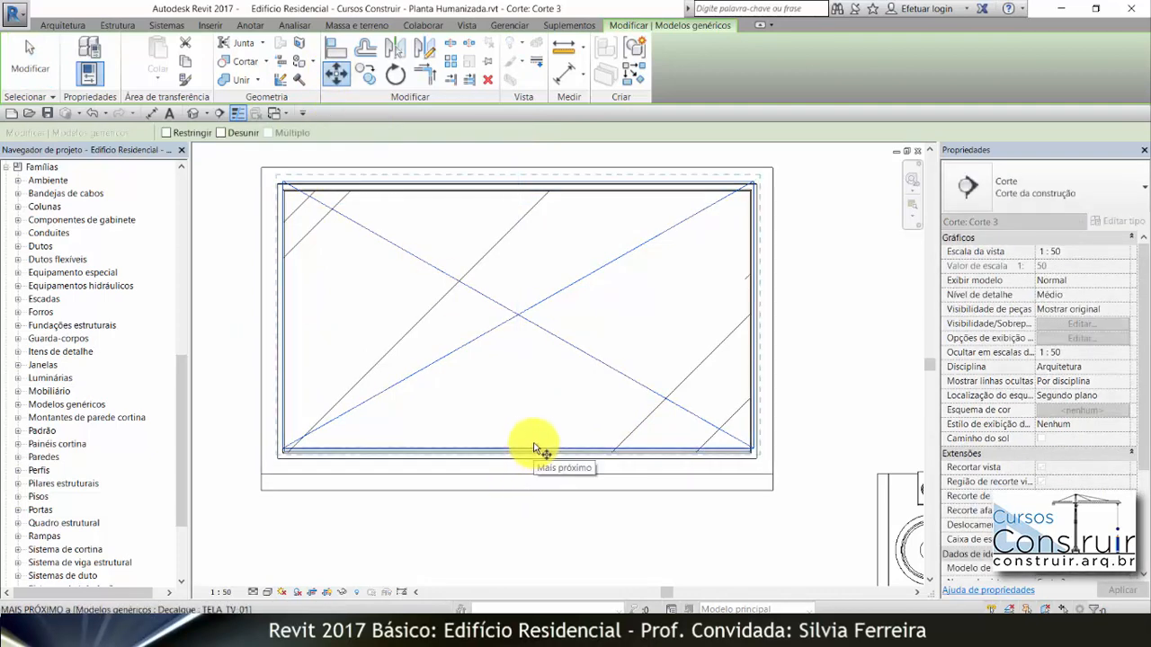
click(533, 450)
click(532, 456)
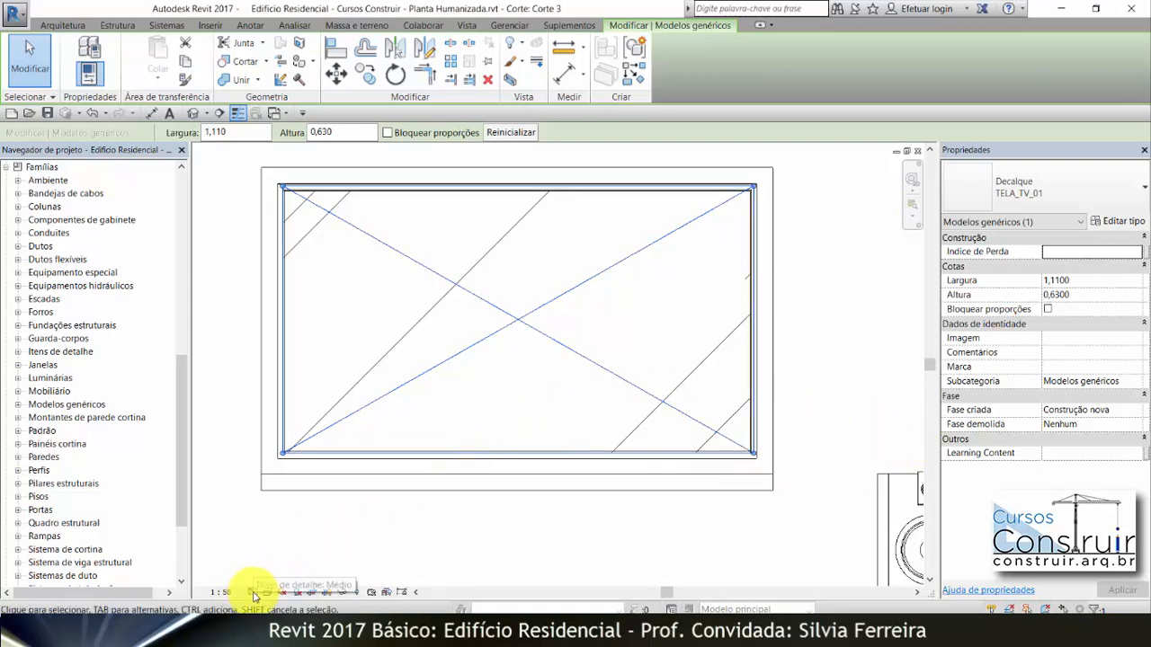
Set the Corte 3 view to detail level Alto and the realistic visual style, and check the decal on the TV.
click(254, 592)
click(271, 577)
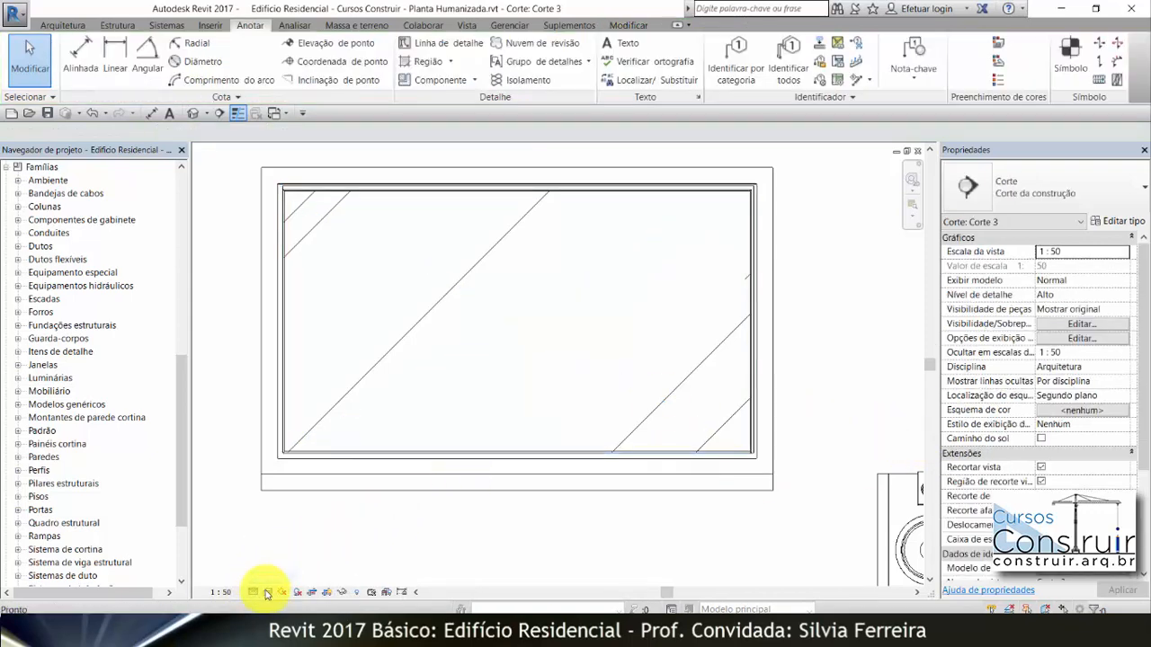
click(267, 593)
click(285, 576)
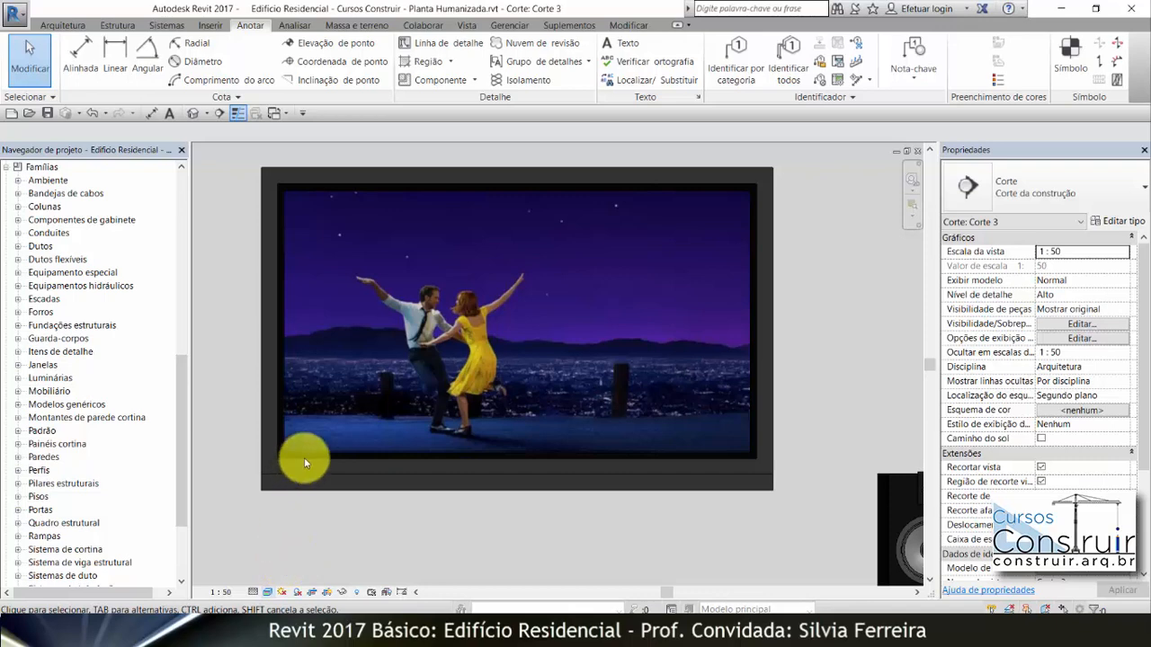
scroll(540, 276, down, 5)
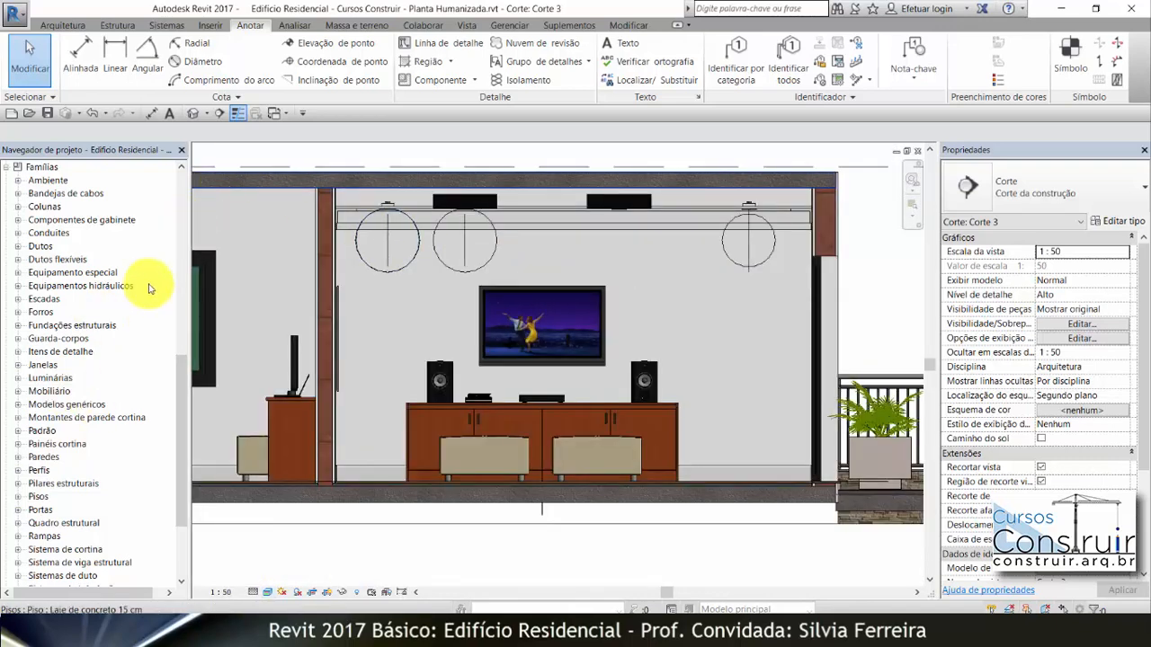
View the TV decal in Vista 3D 01, then open the Corte 7 section from the 1º PAVIMENTO floor plan.
drag(184, 373, 179, 173)
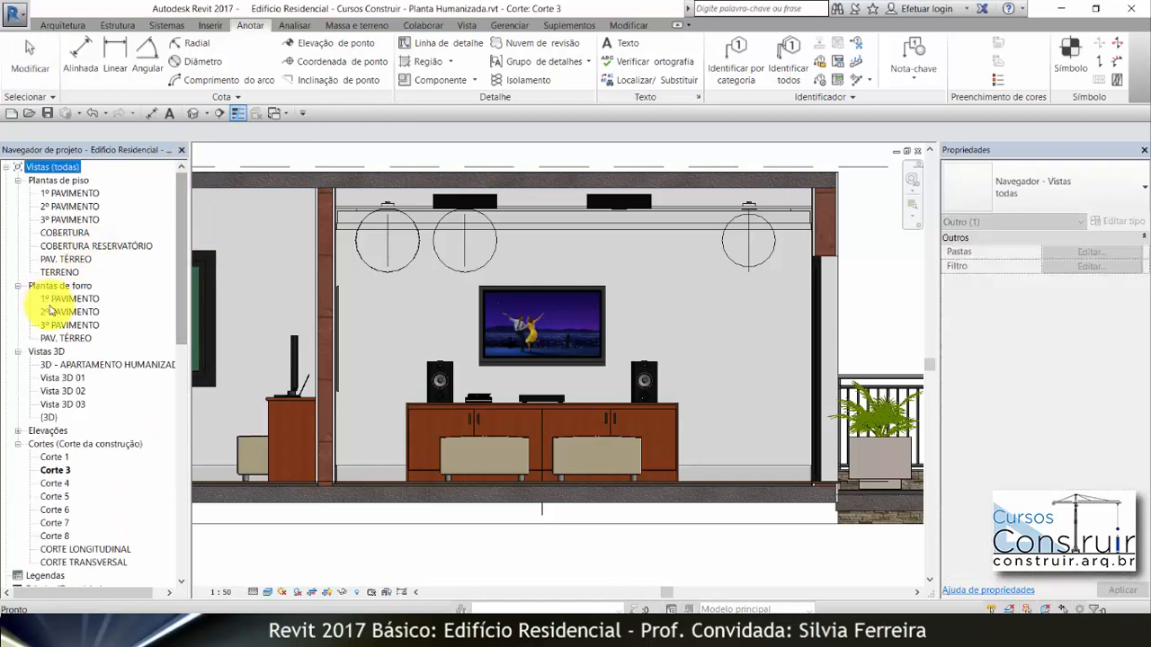
double_click(63, 378)
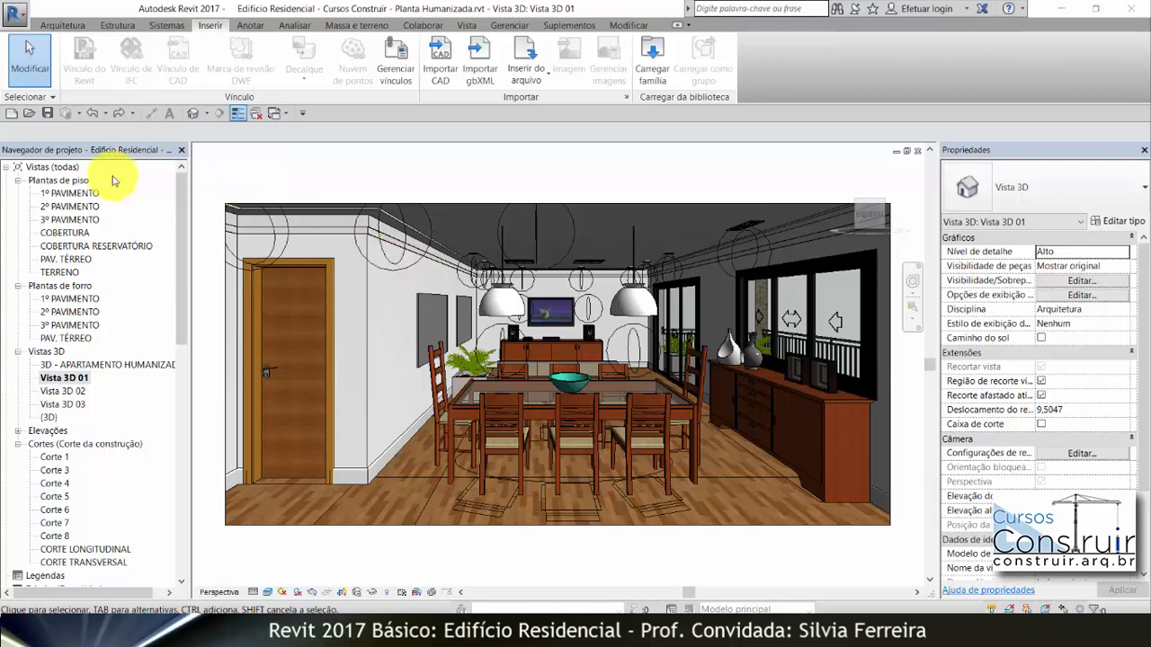
double_click(79, 194)
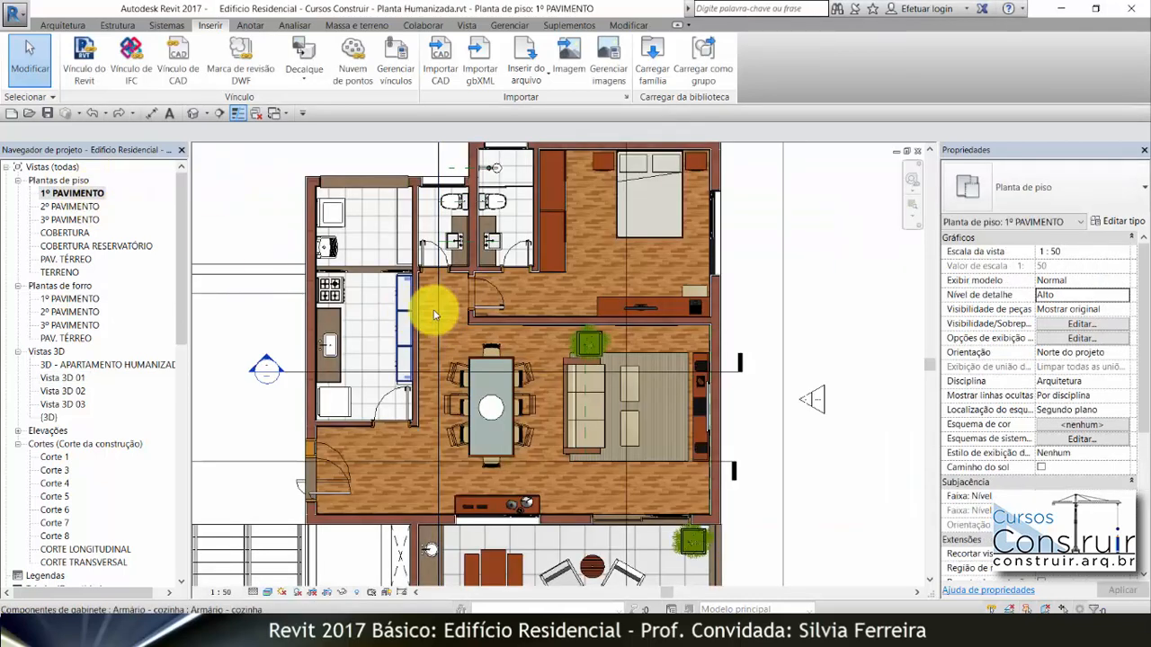
double_click(266, 364)
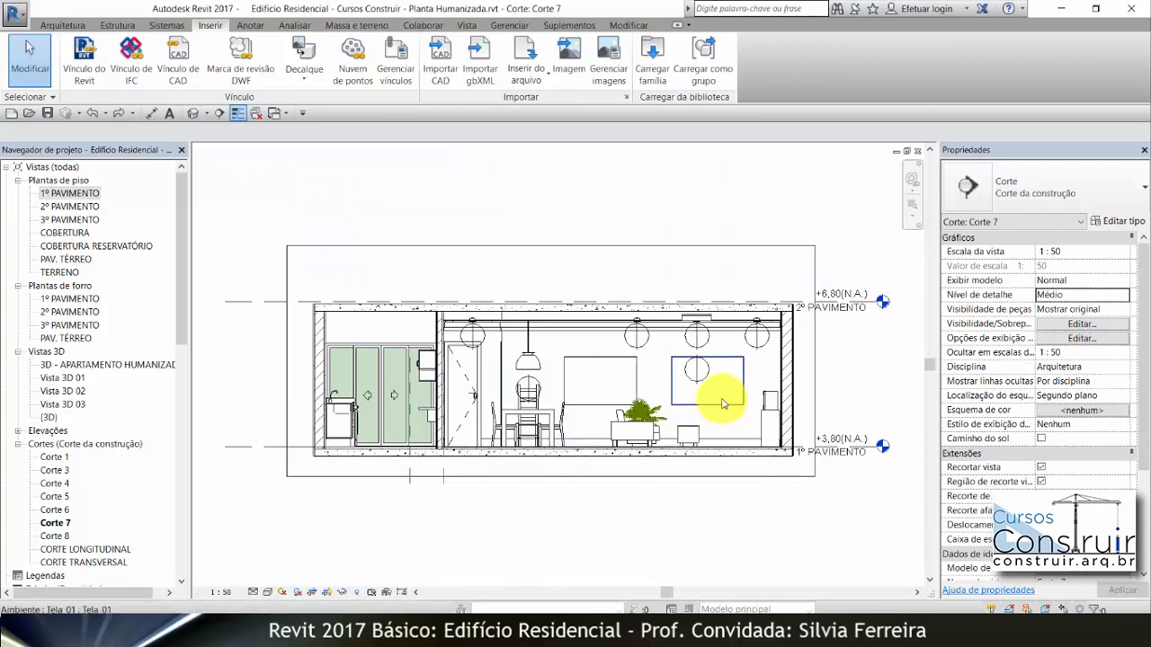
Temporarily hide the studio light overlapping the right canvas in Corte 7, and apply the hiding permanently to the view.
scroll(719, 398, up, 5)
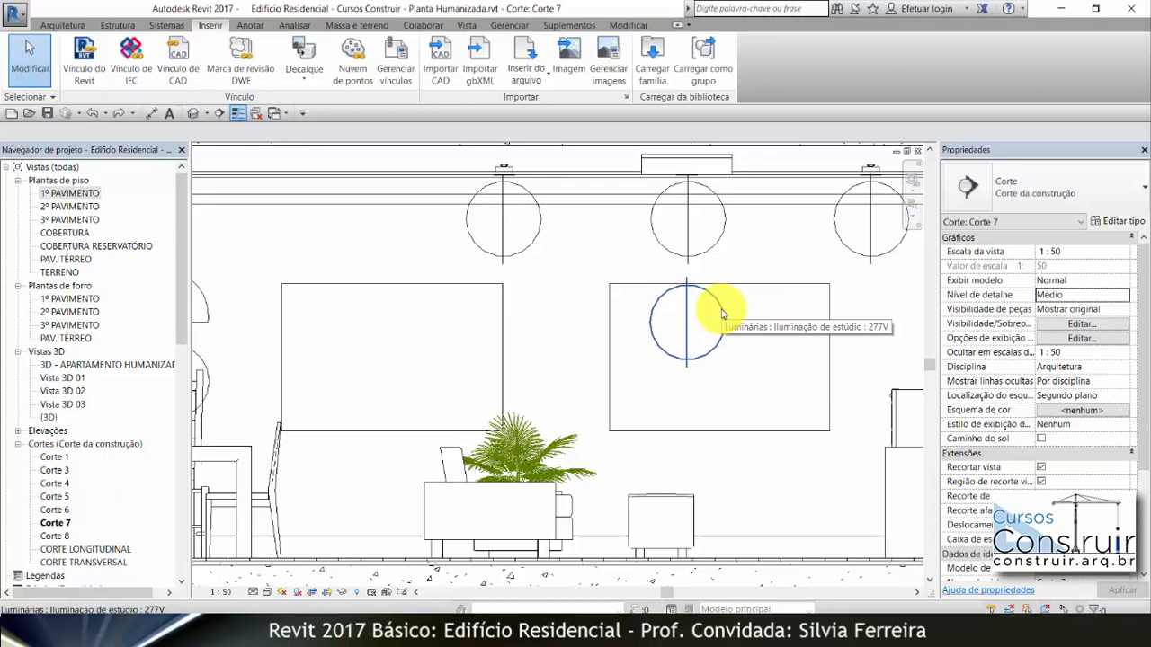
click(721, 313)
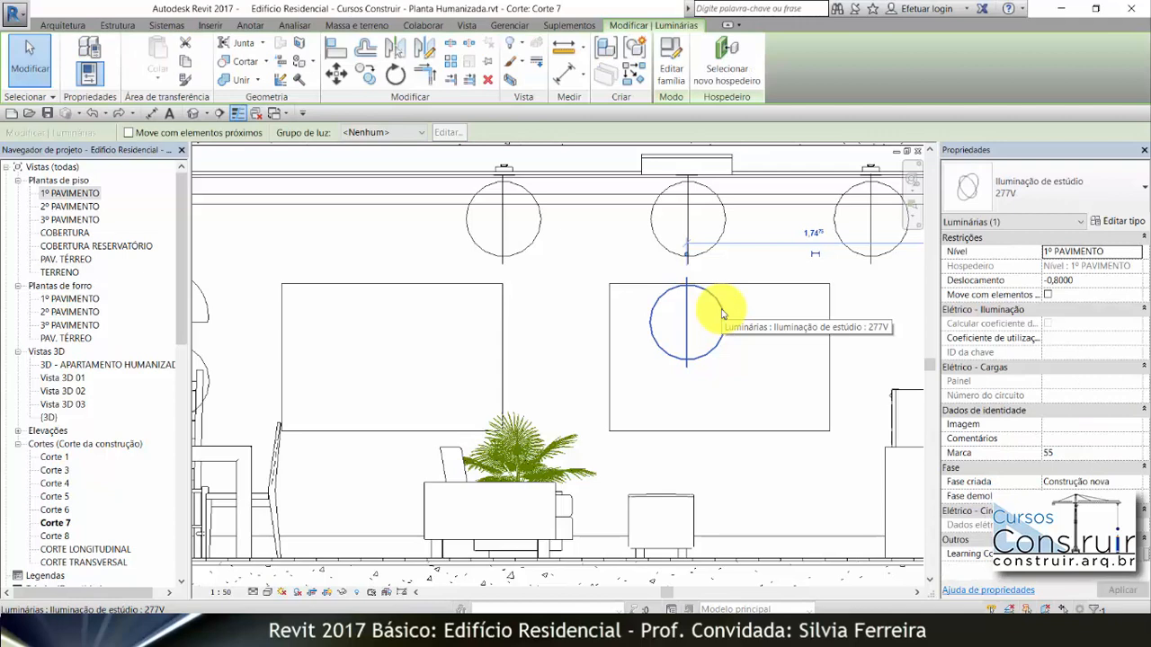
key(h)
key(h)
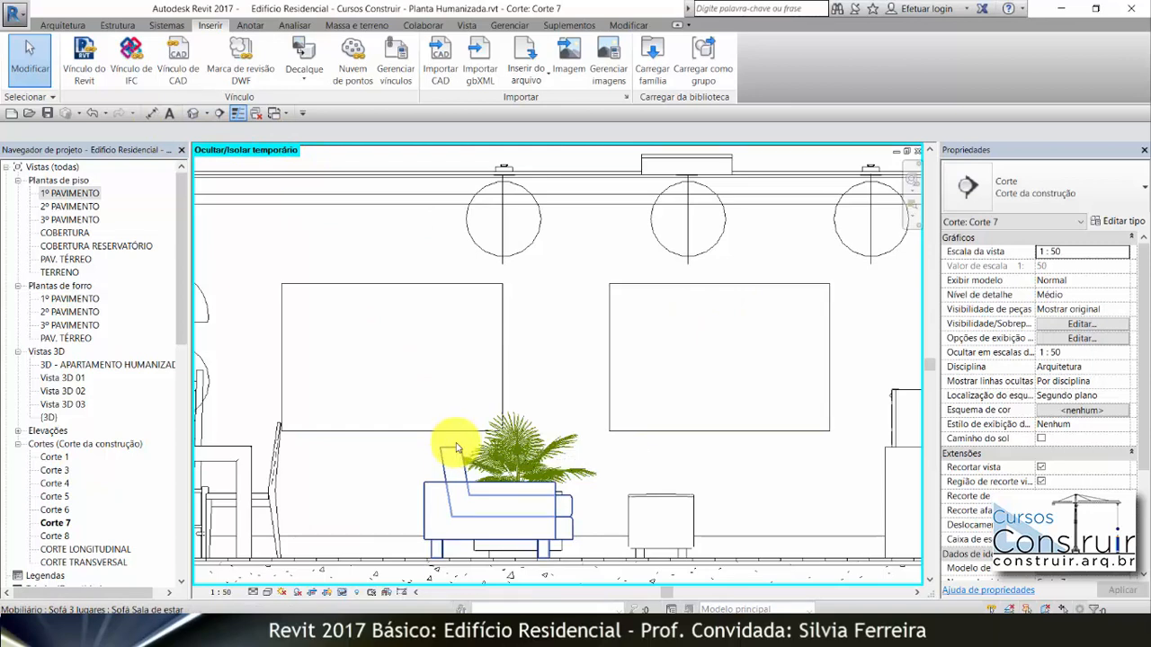
scroll(457, 447, up, 1)
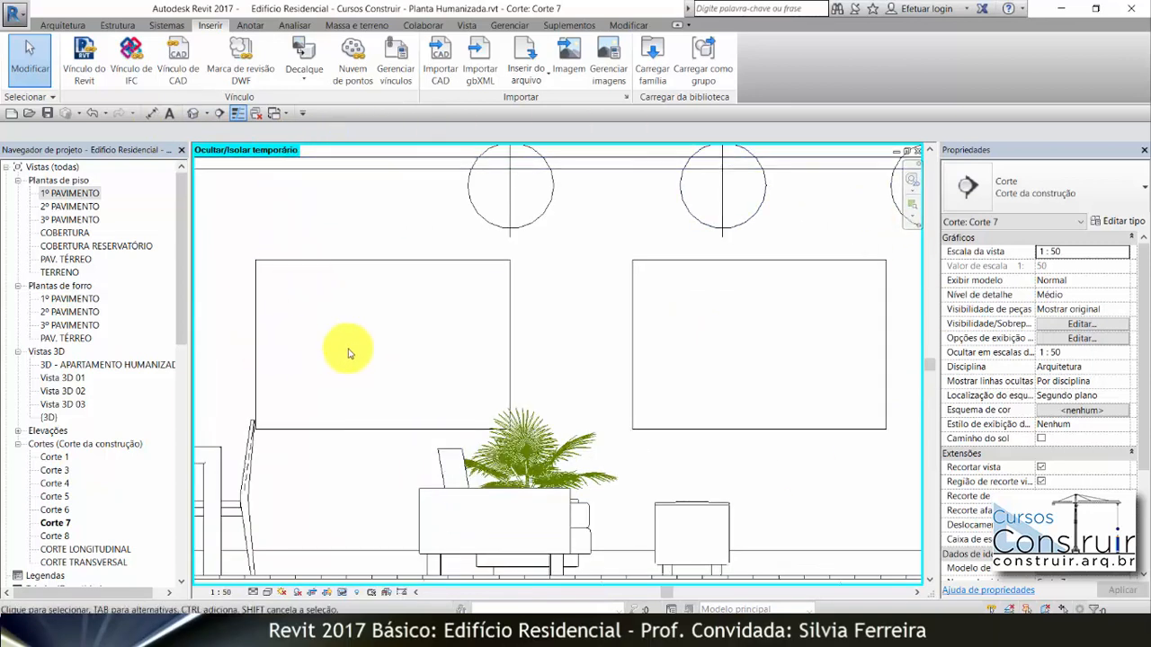
scroll(350, 351, down, 2)
scroll(315, 352, up, 1)
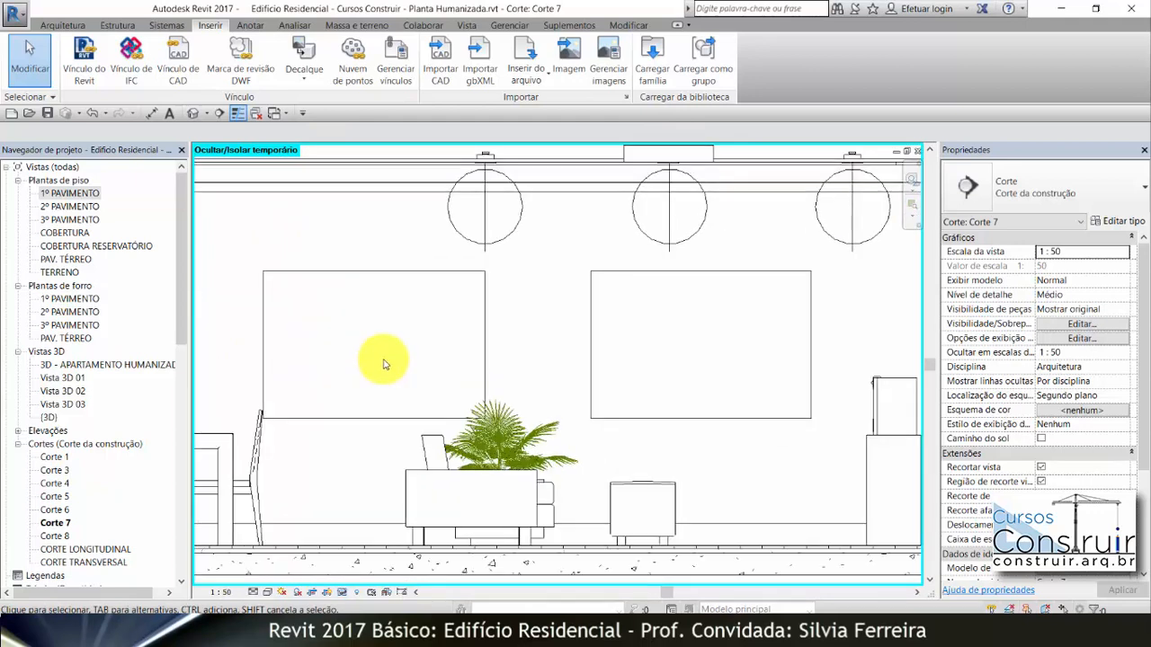
click(342, 593)
click(377, 488)
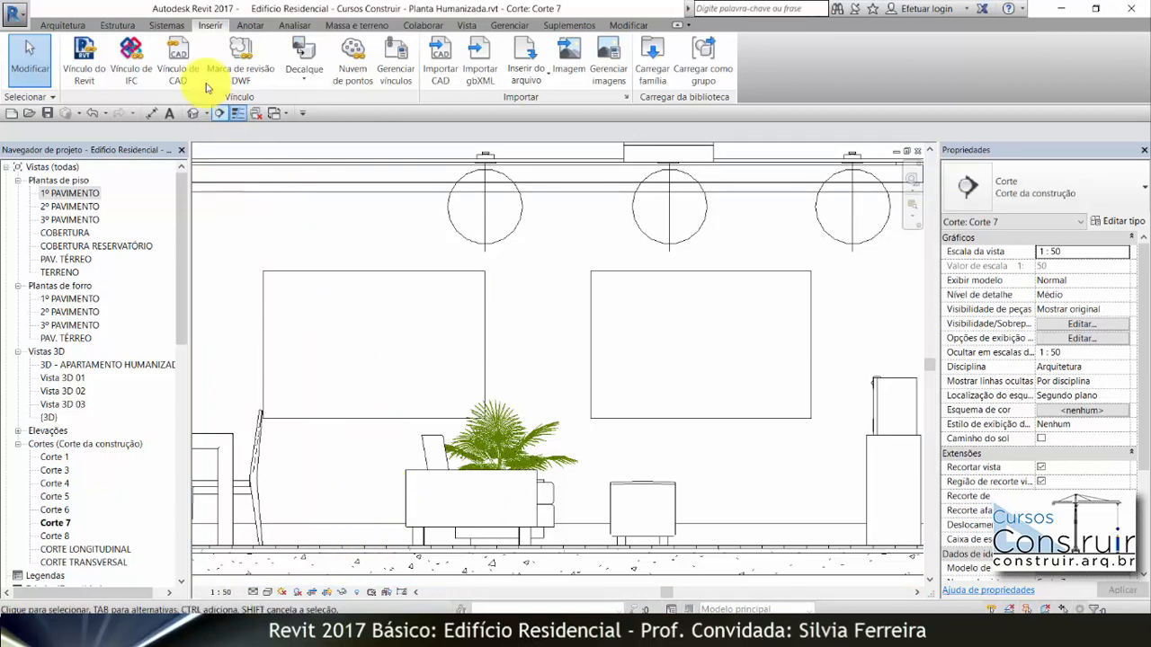
Start placing a decal and duplicate the TELA_TV_01 decal type as QUADRO_01.
click(304, 76)
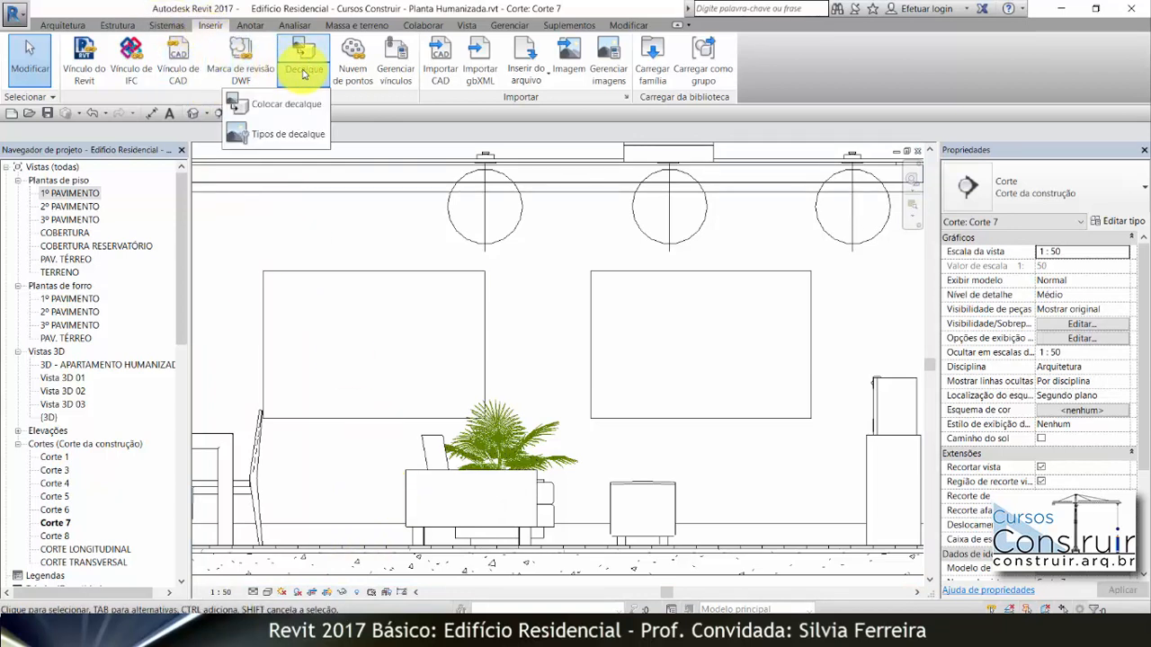
click(280, 104)
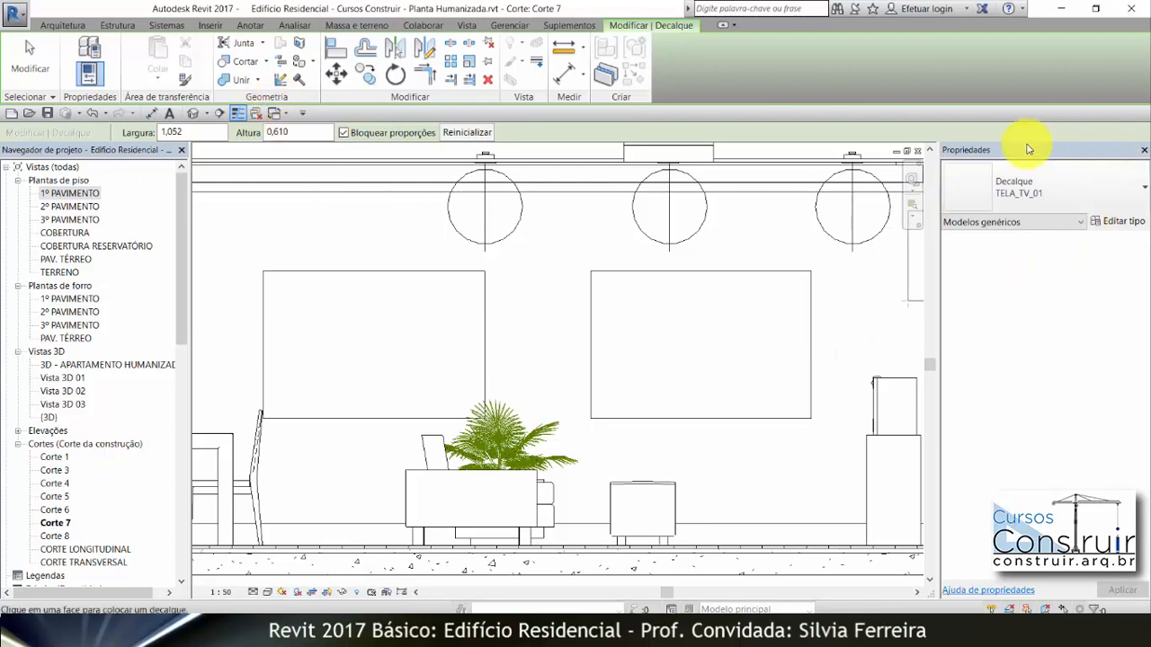
click(1124, 221)
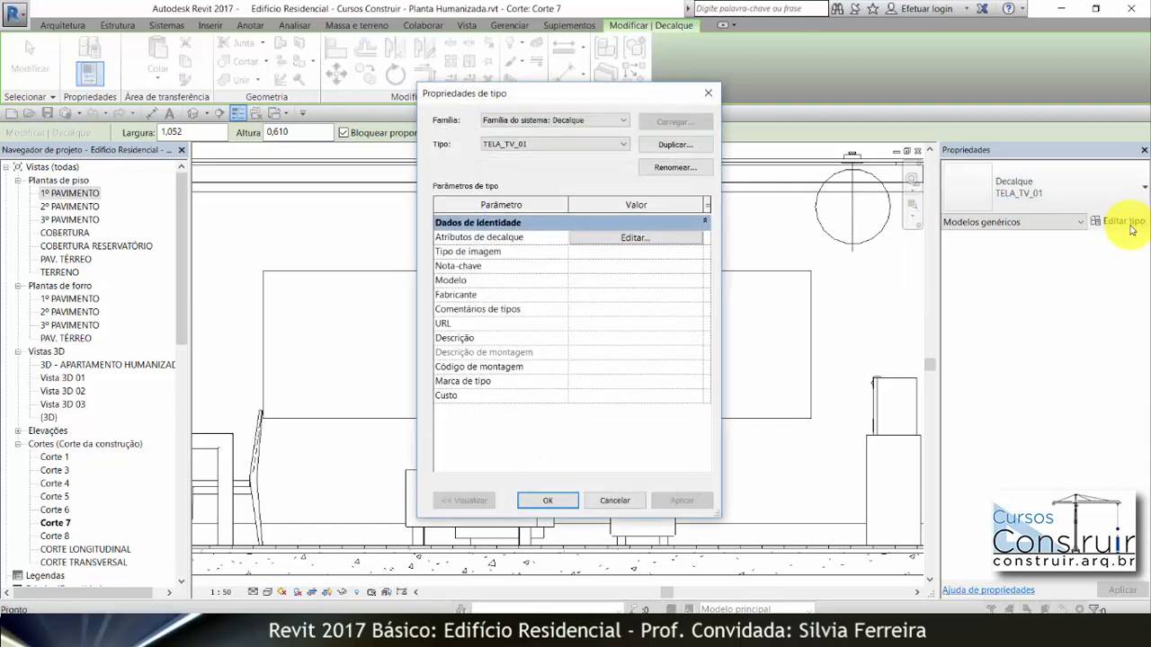
click(676, 144)
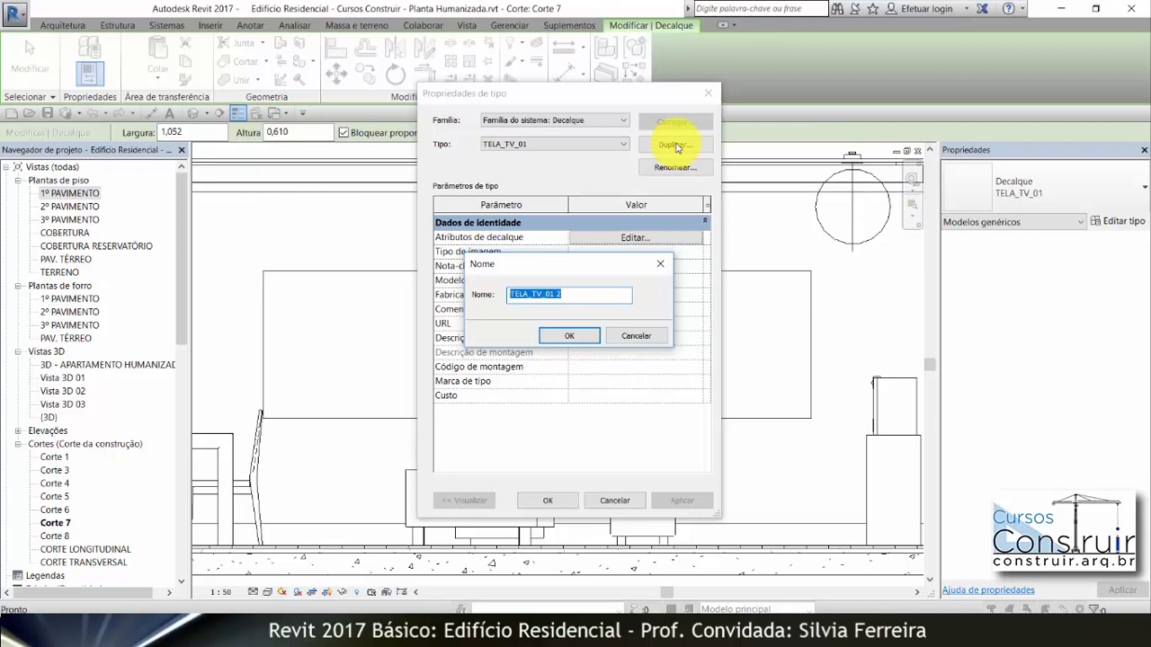
key(BackSpace)
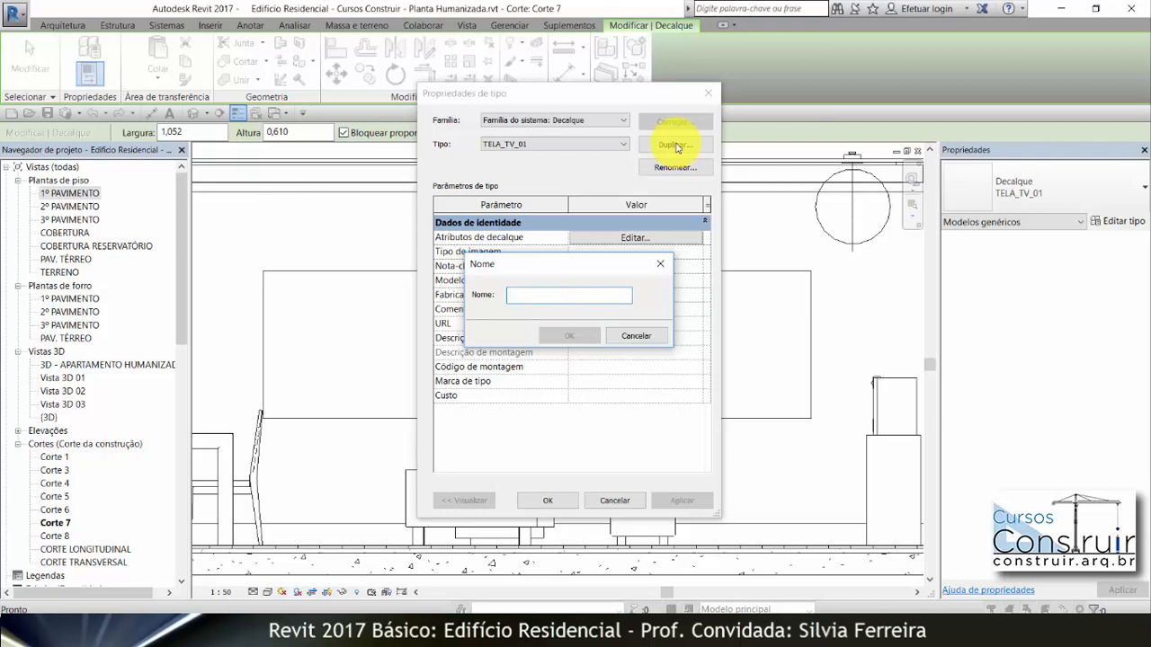
text(QUADRO)
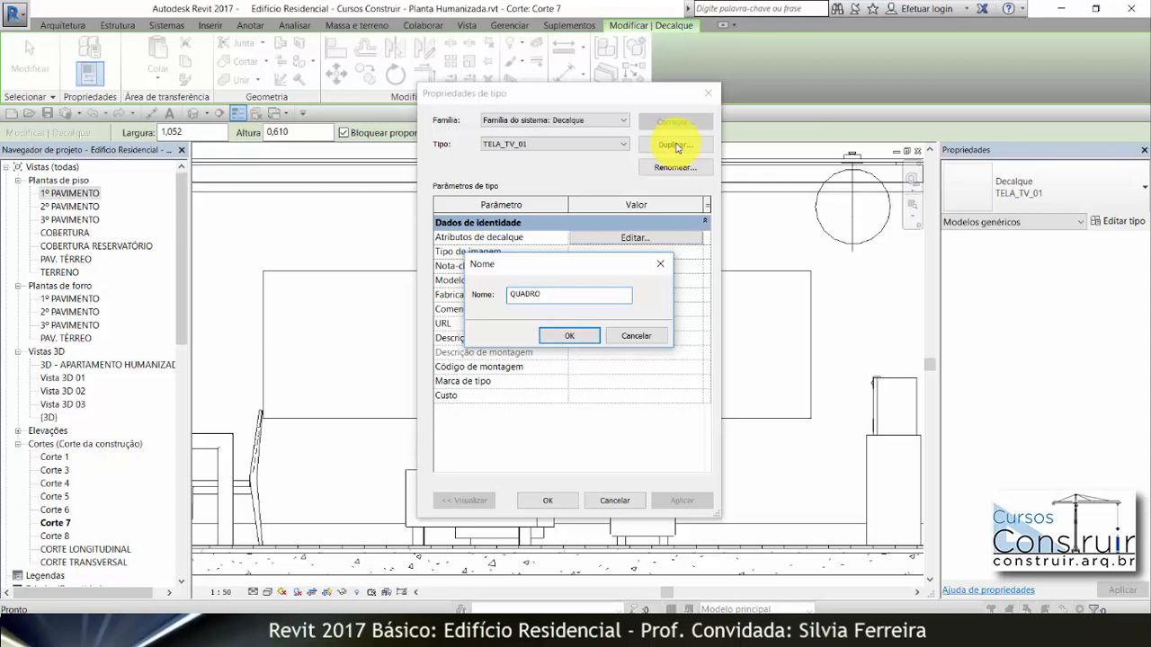
text(_01)
click(585, 340)
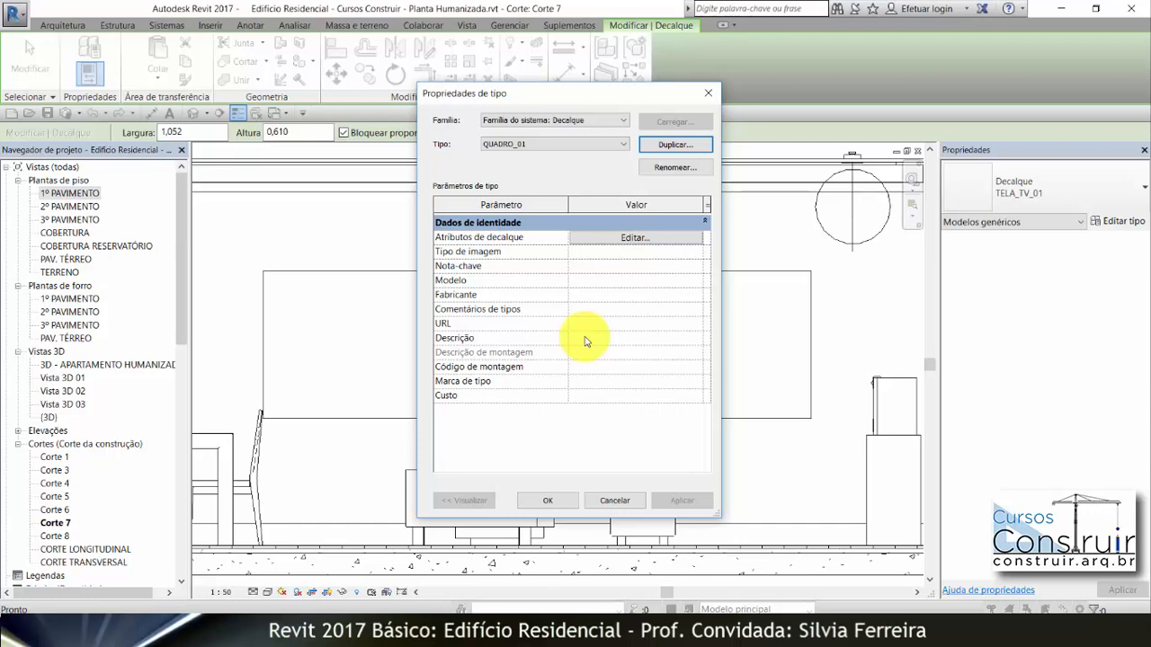
Set the QUADRO_01 decal's source image to TELA_02.png from the PINTURA_TELA folder and accept the type settings.
click(632, 239)
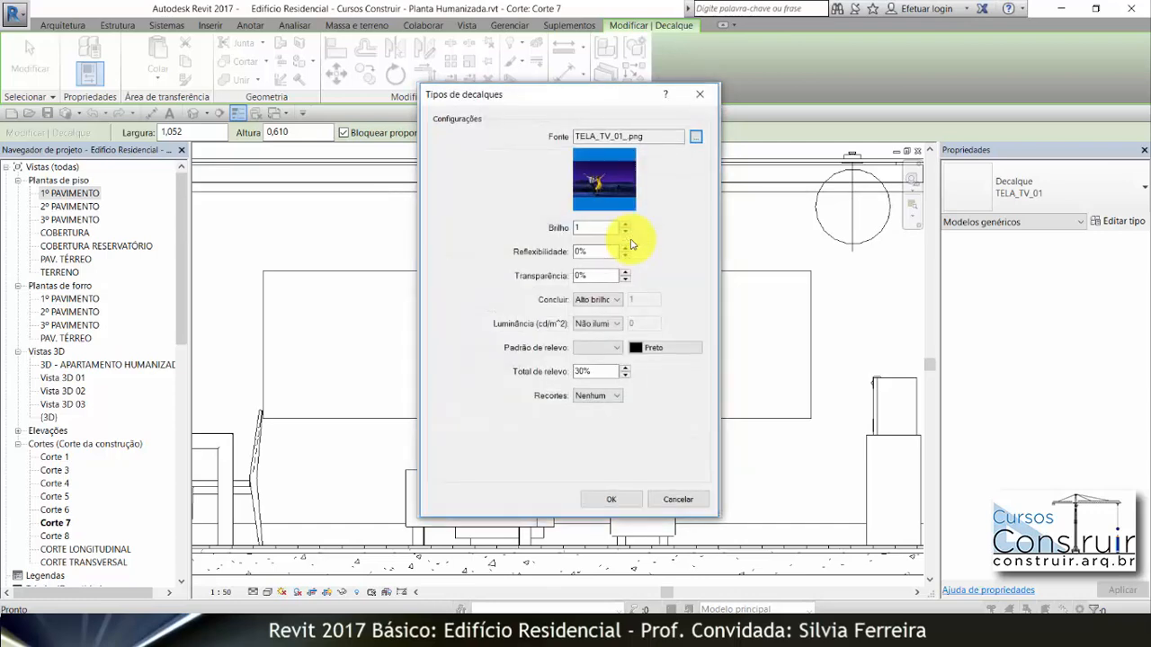
click(699, 137)
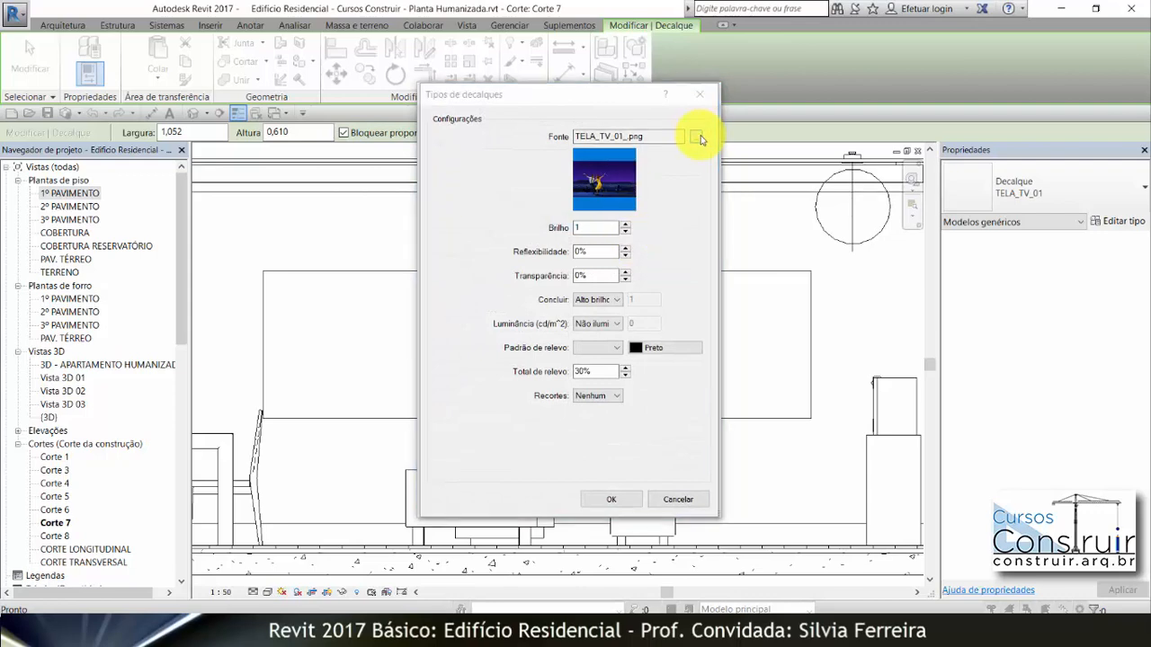
click(791, 150)
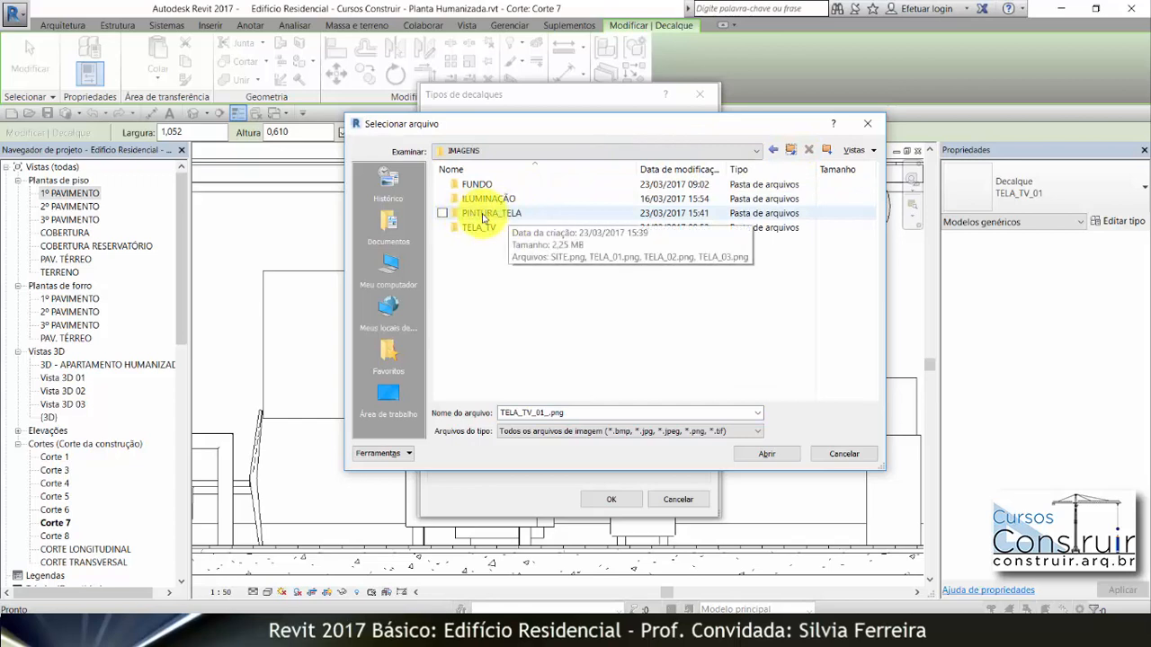
double_click(485, 215)
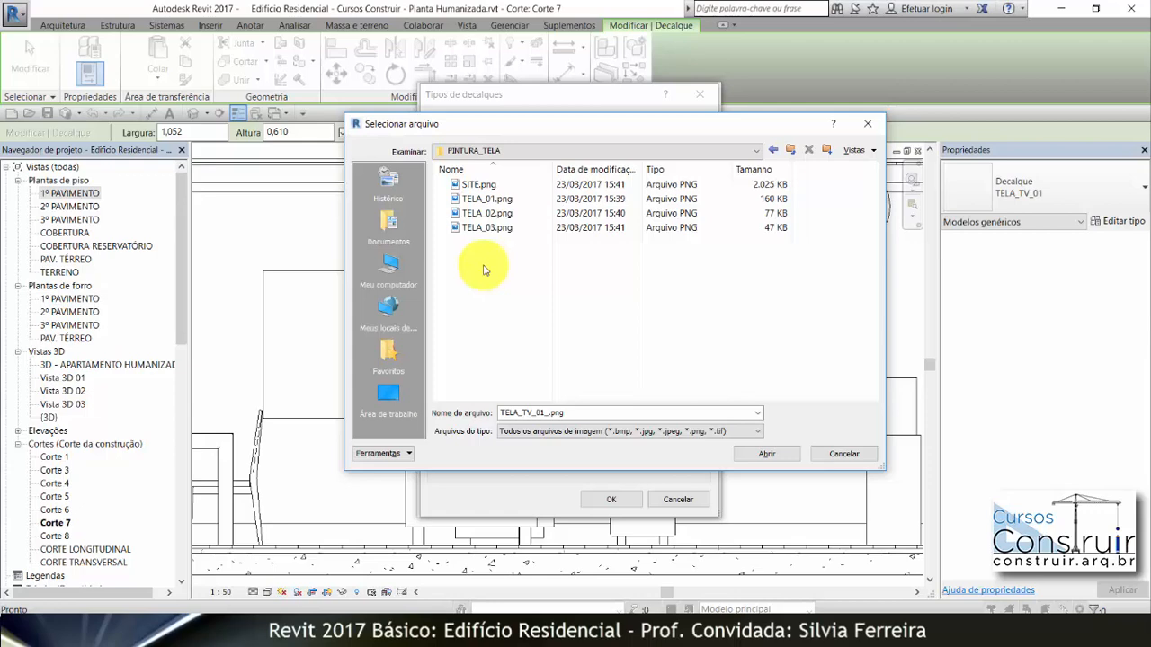
double_click(489, 214)
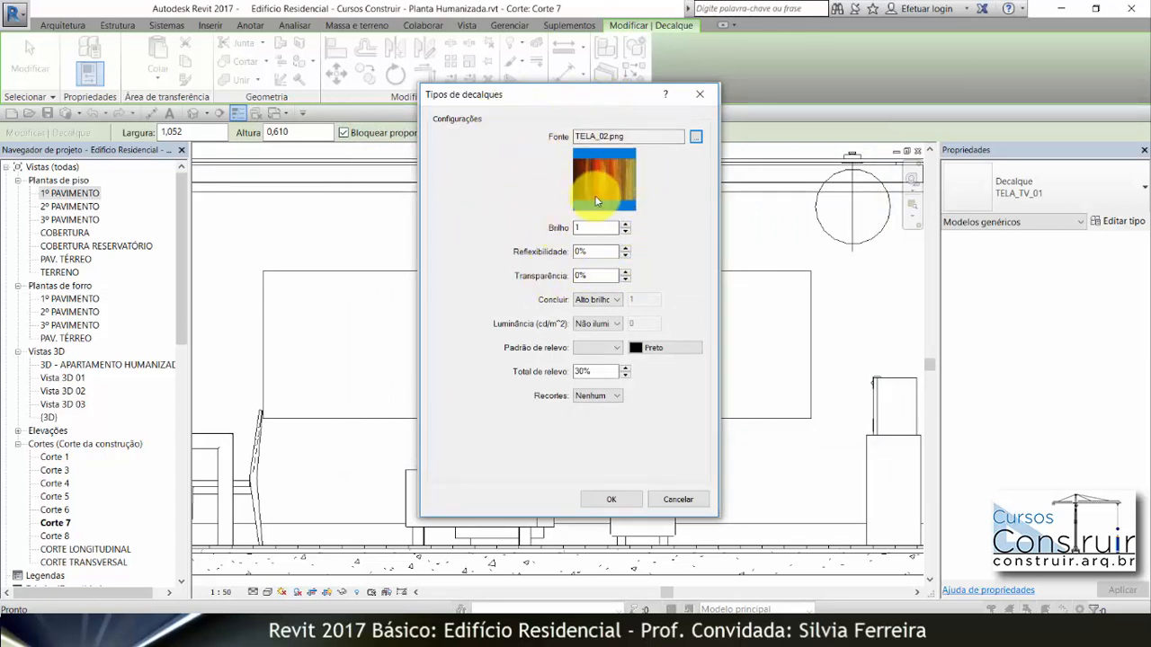
click(612, 501)
click(558, 501)
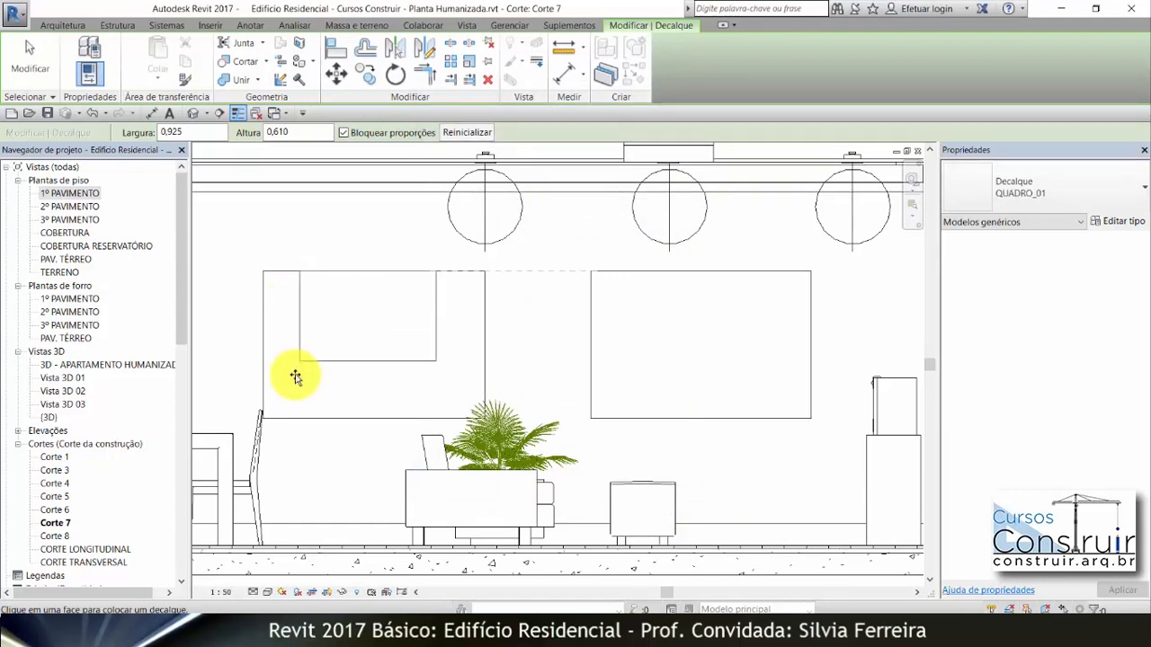
Place the QUADRO_01 decal on the left canvas, aligned with its lower-left corner.
scroll(261, 422, up, 6)
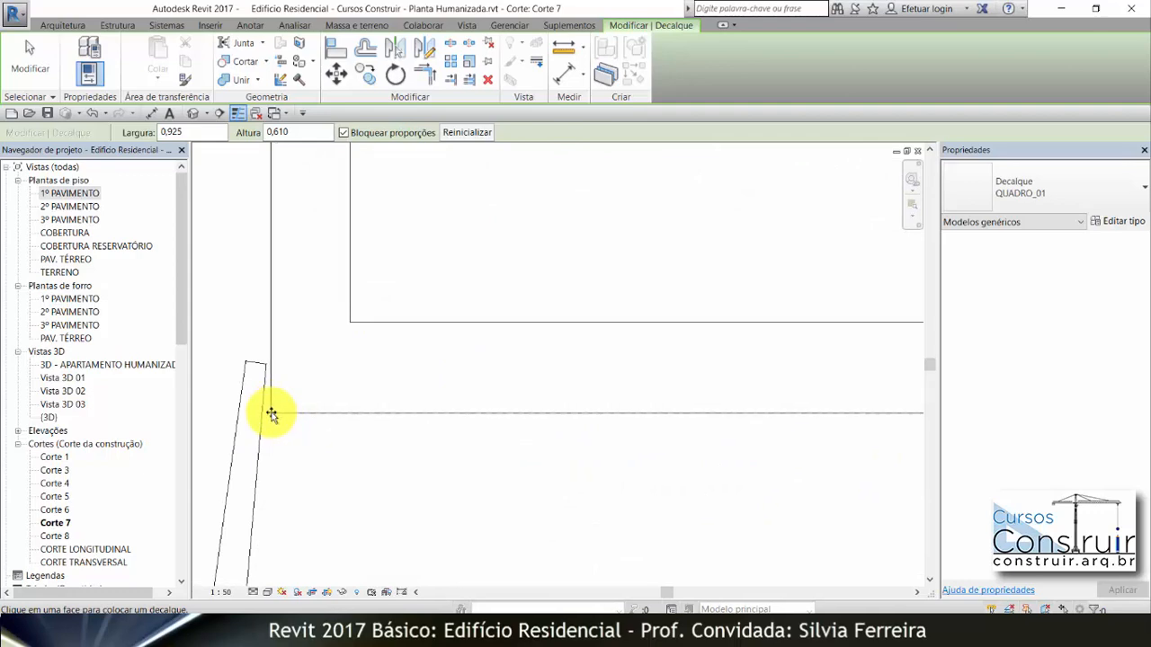
scroll(271, 414, down, 3)
key(Escape)
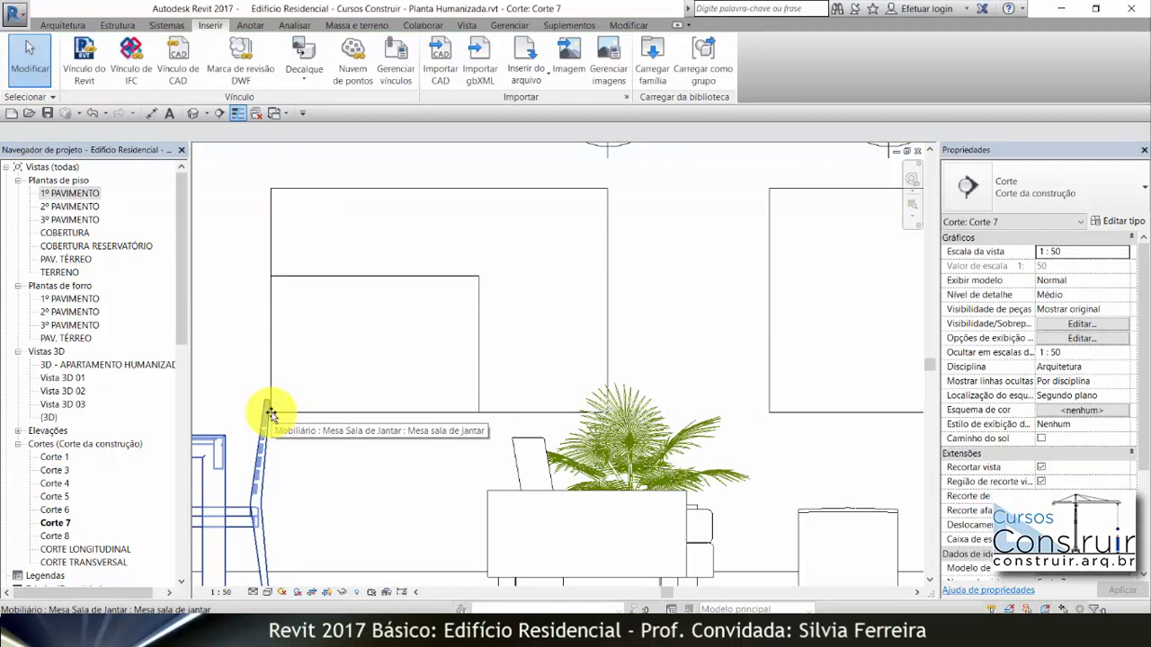
scroll(402, 378, down, 2)
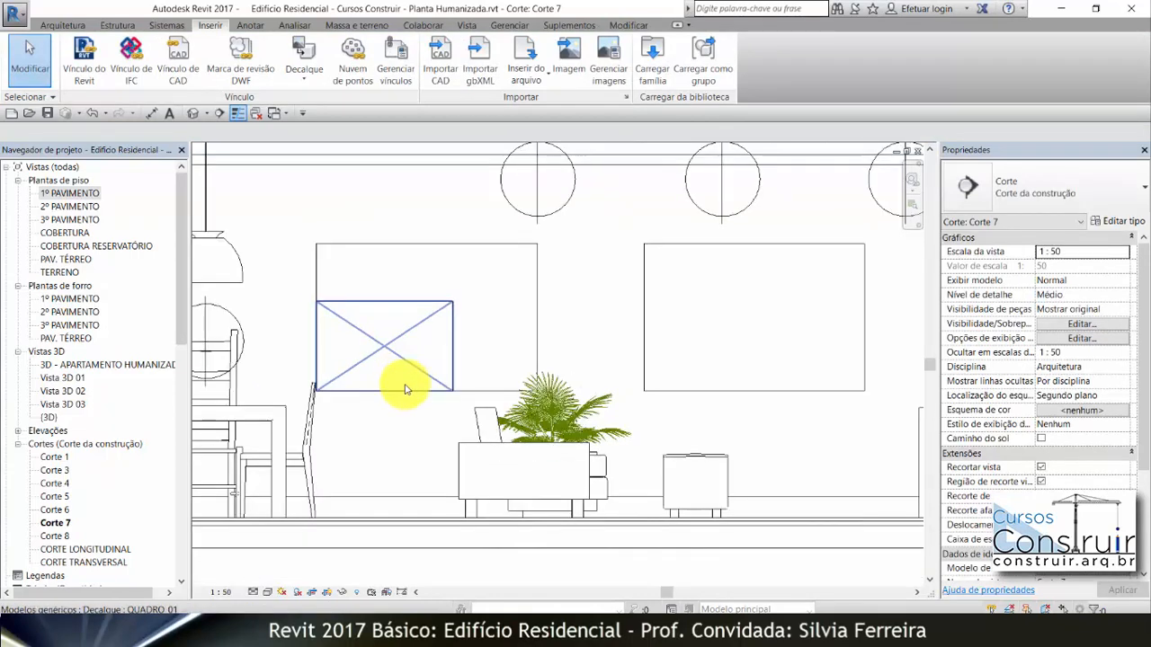
Measure the width and height of the left canvas with temporary dimensions, without placing them.
click(437, 249)
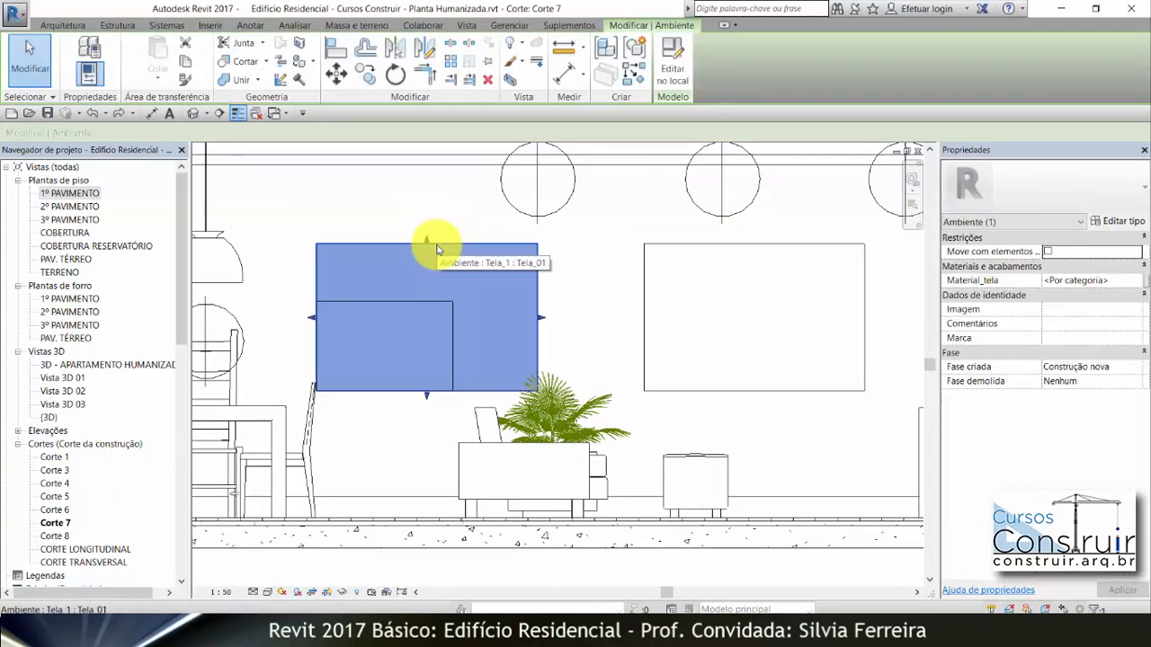
click(562, 54)
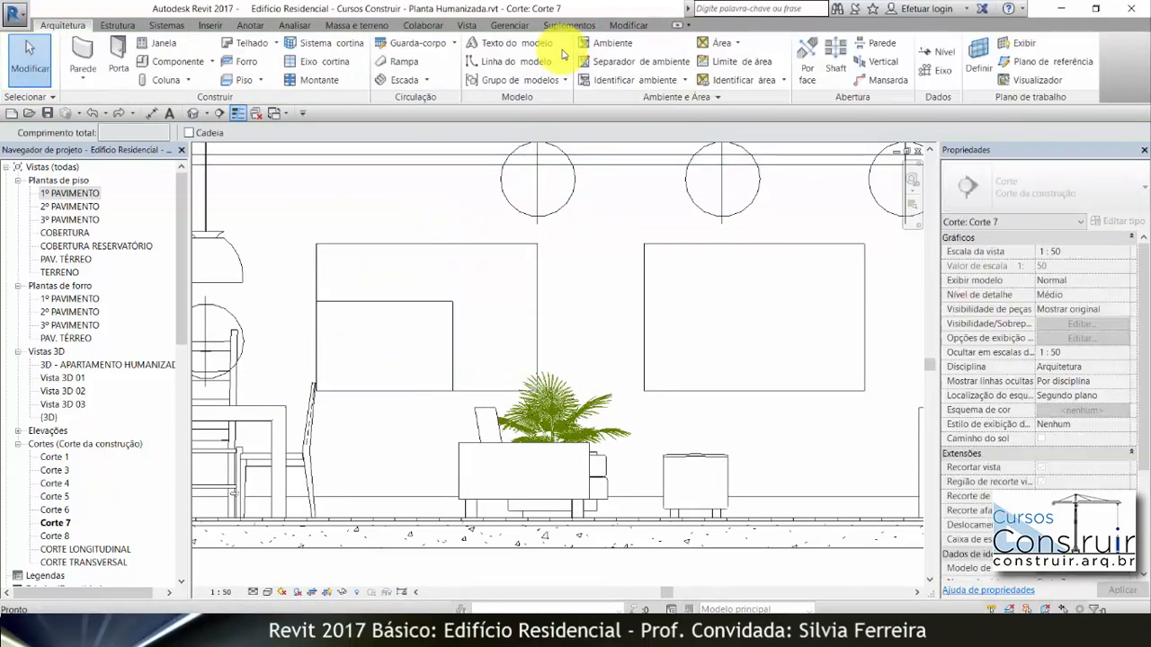
click(317, 265)
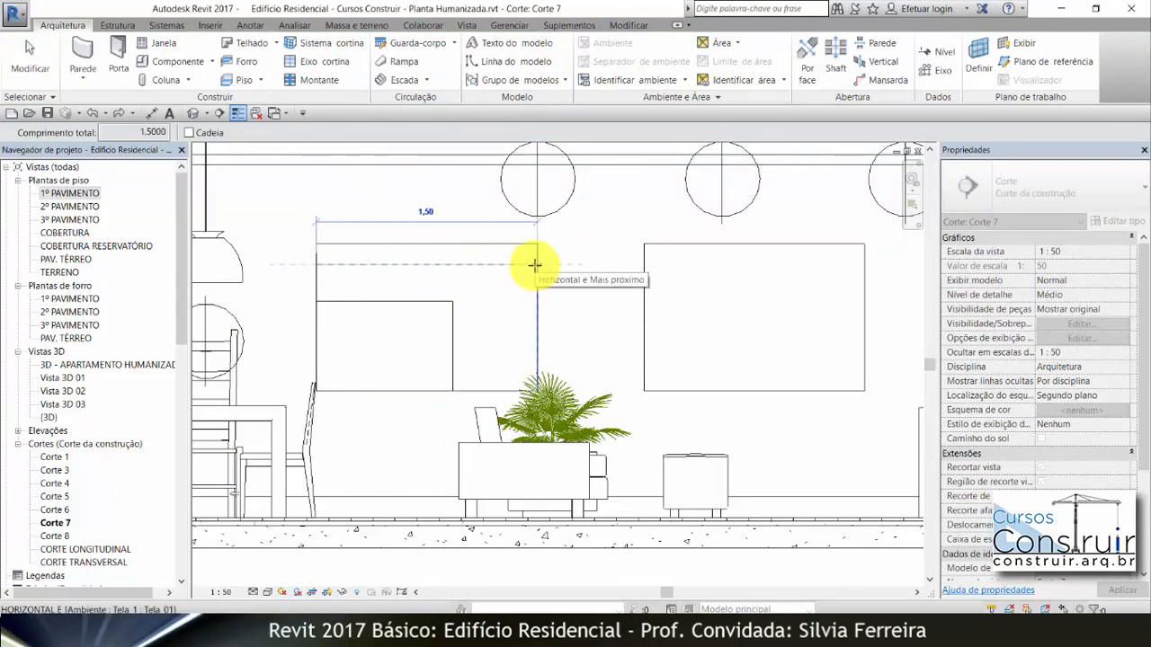
key(Escape)
key(Escape)
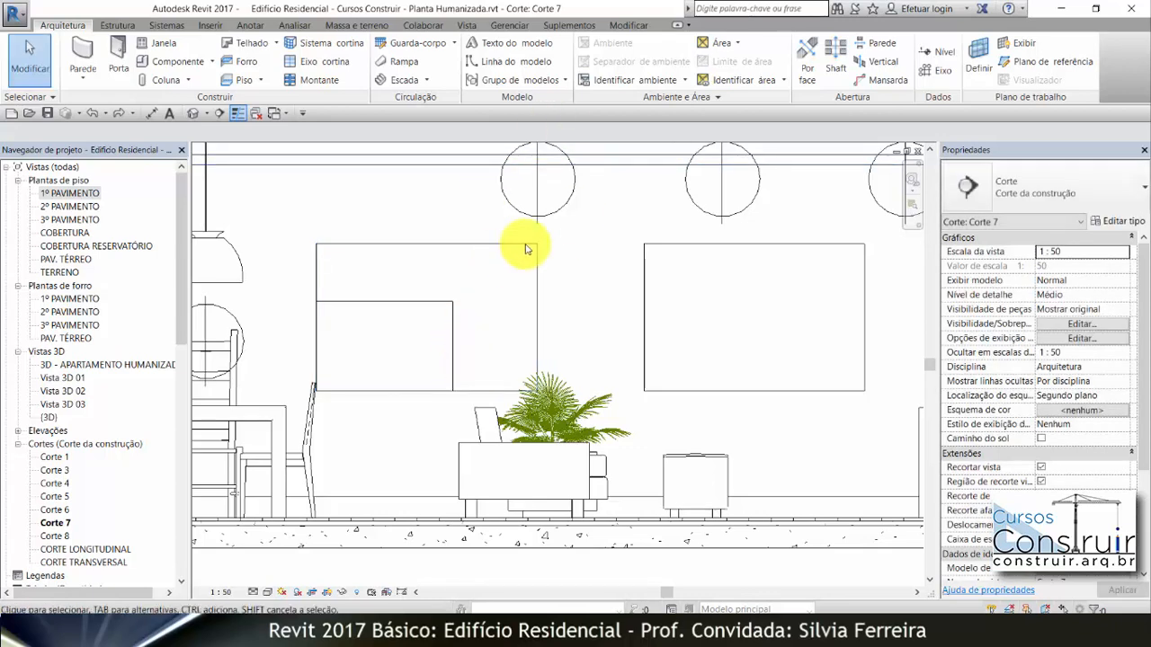
click(522, 243)
click(560, 45)
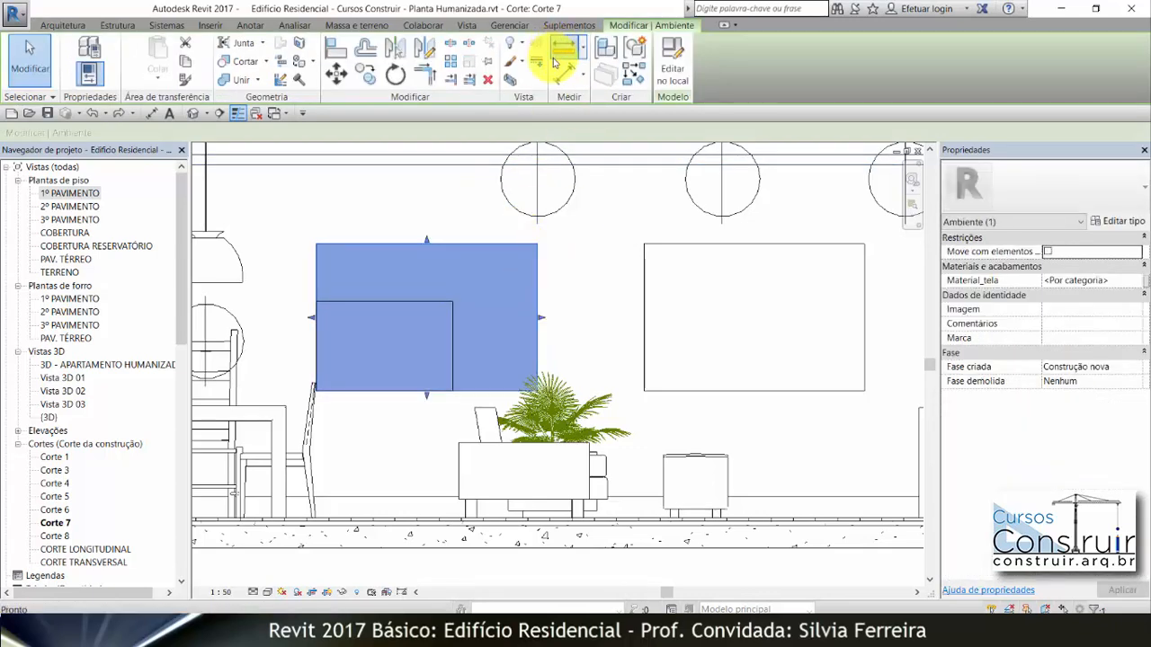
click(477, 389)
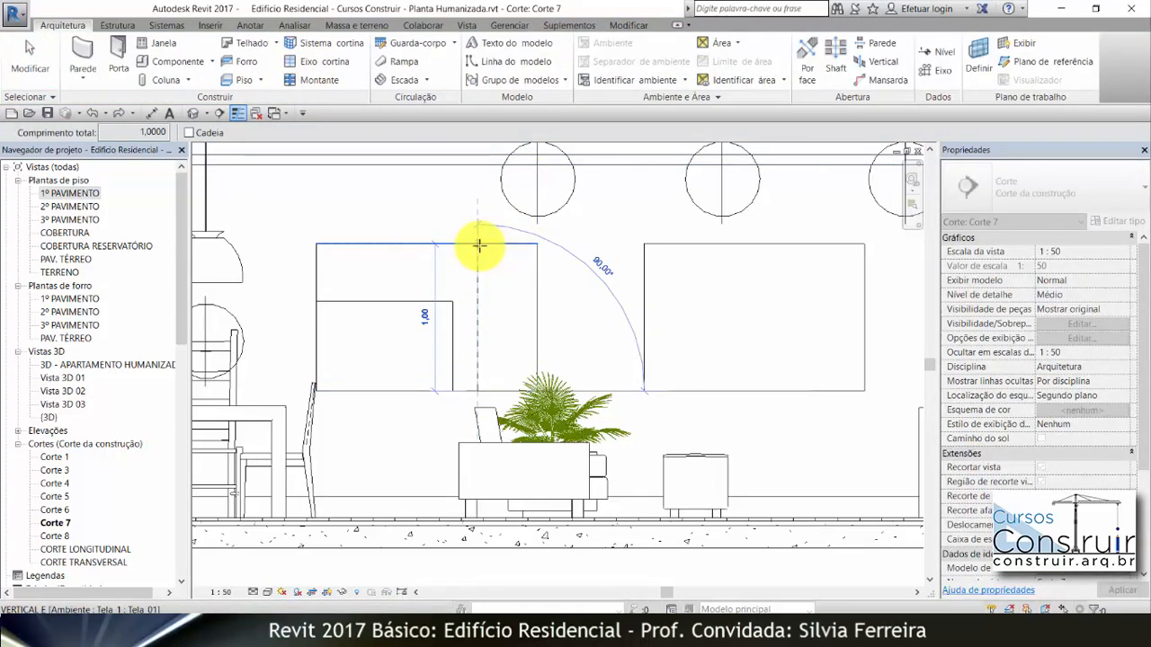
key(Escape)
key(Escape)
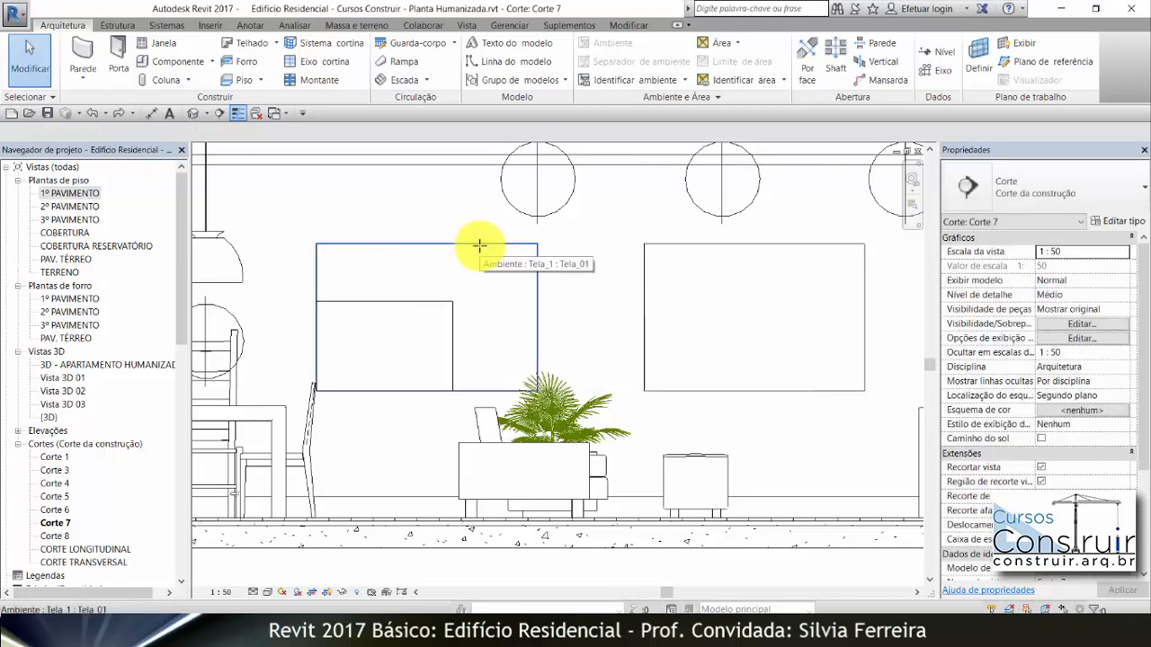
Enlarge the QUADRO_01 decal proportionally from its upper-left corner, past the left canvas's left and top edges.
click(413, 308)
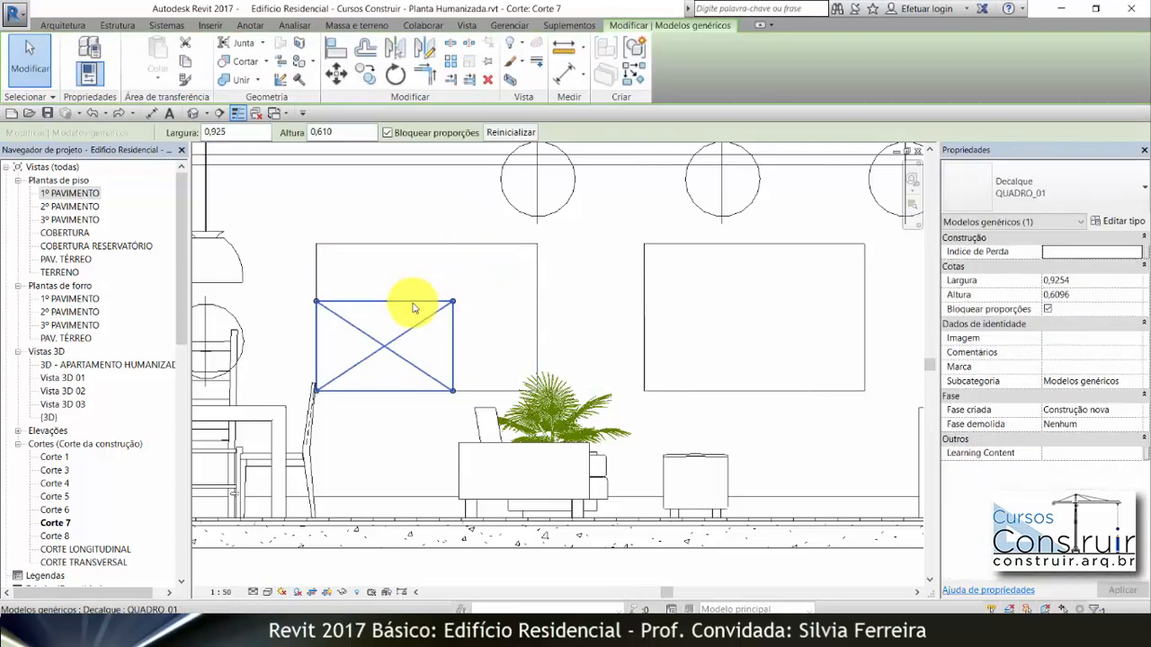
drag(316, 304, 432, 378)
key(Escape)
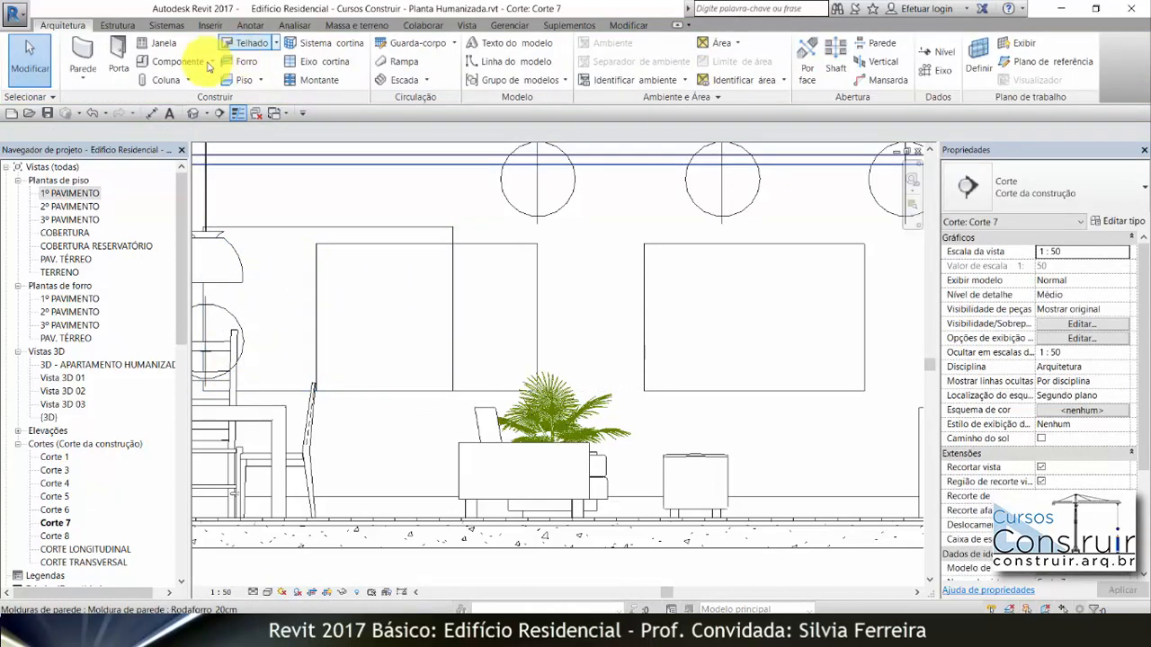
Undo the QUADRO_01 decal's enlargement and resize it to 1,50 wide by 1,00 high with its proportions unlocked.
click(93, 113)
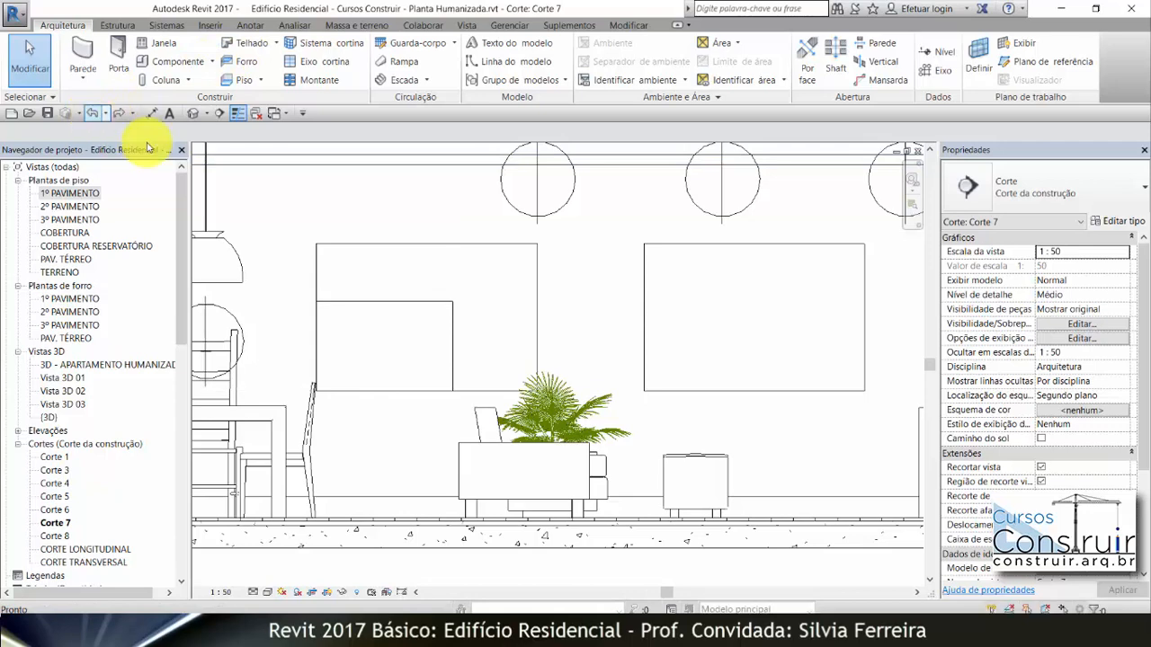
click(445, 303)
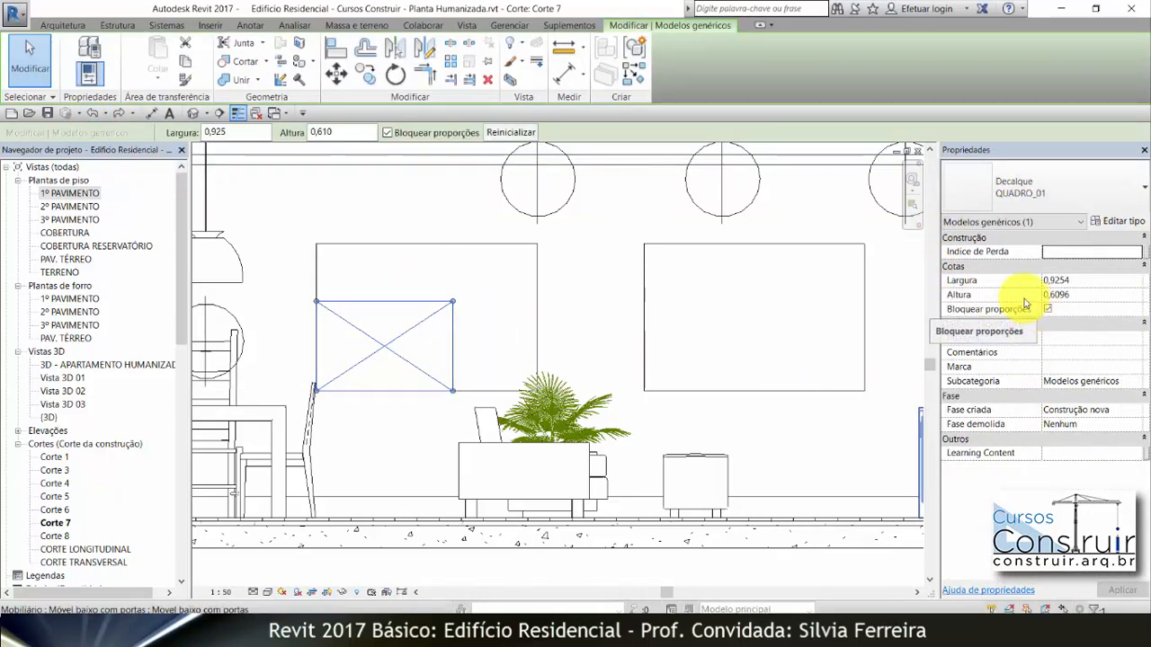
click(1048, 309)
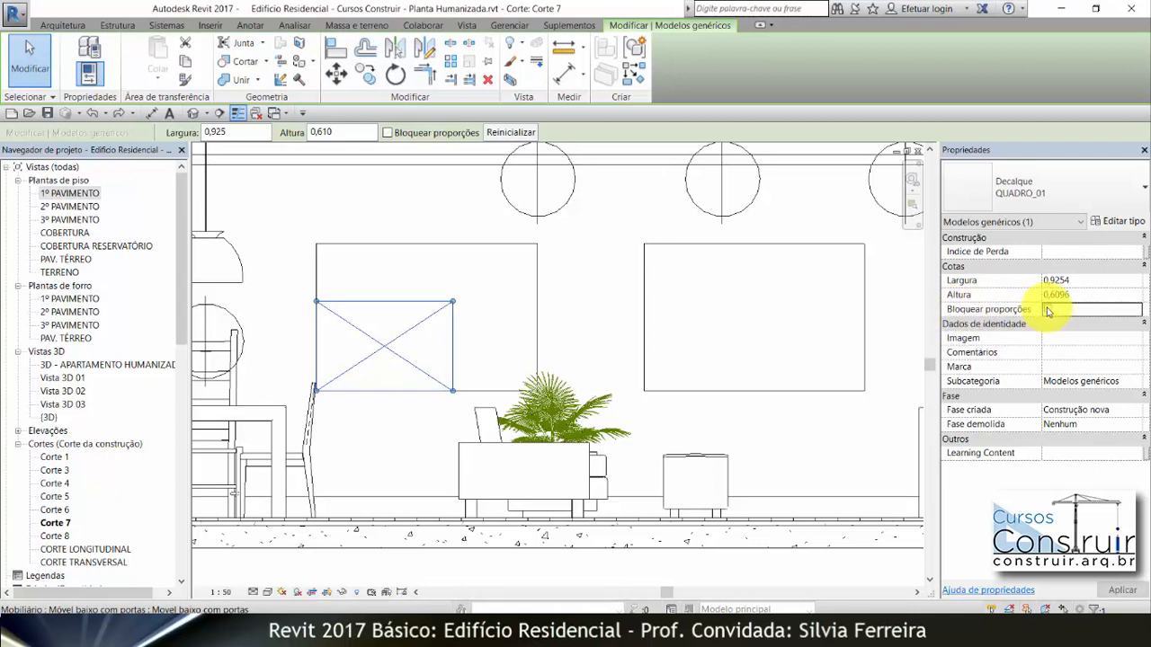
click(1096, 283)
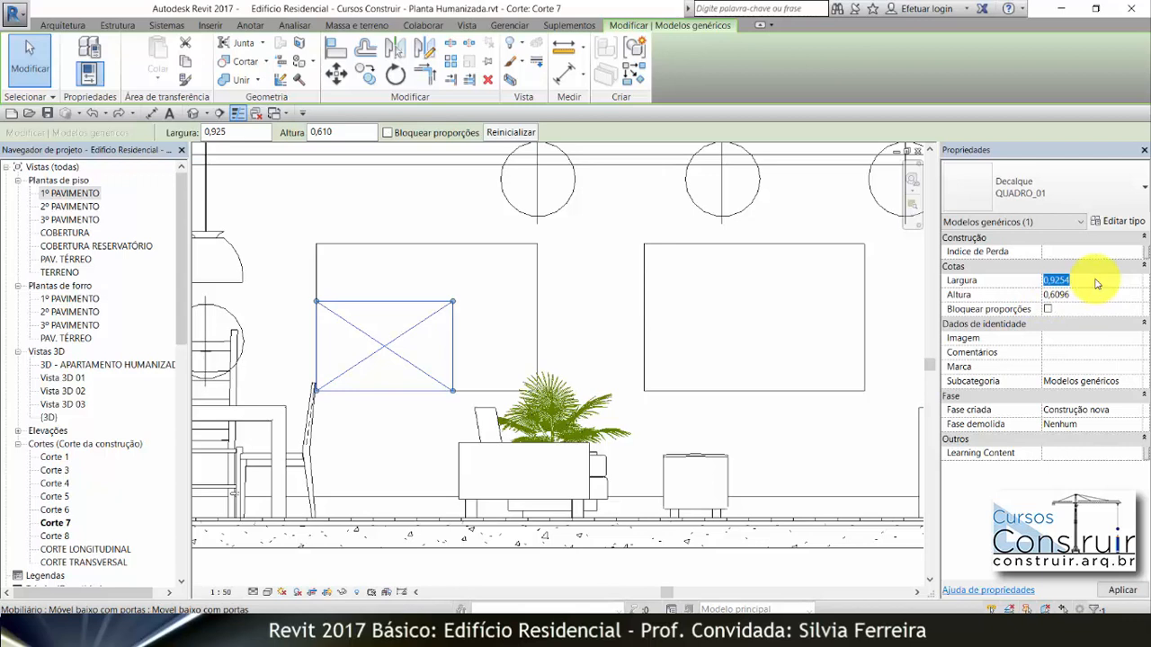
text(1,50)
click(1089, 300)
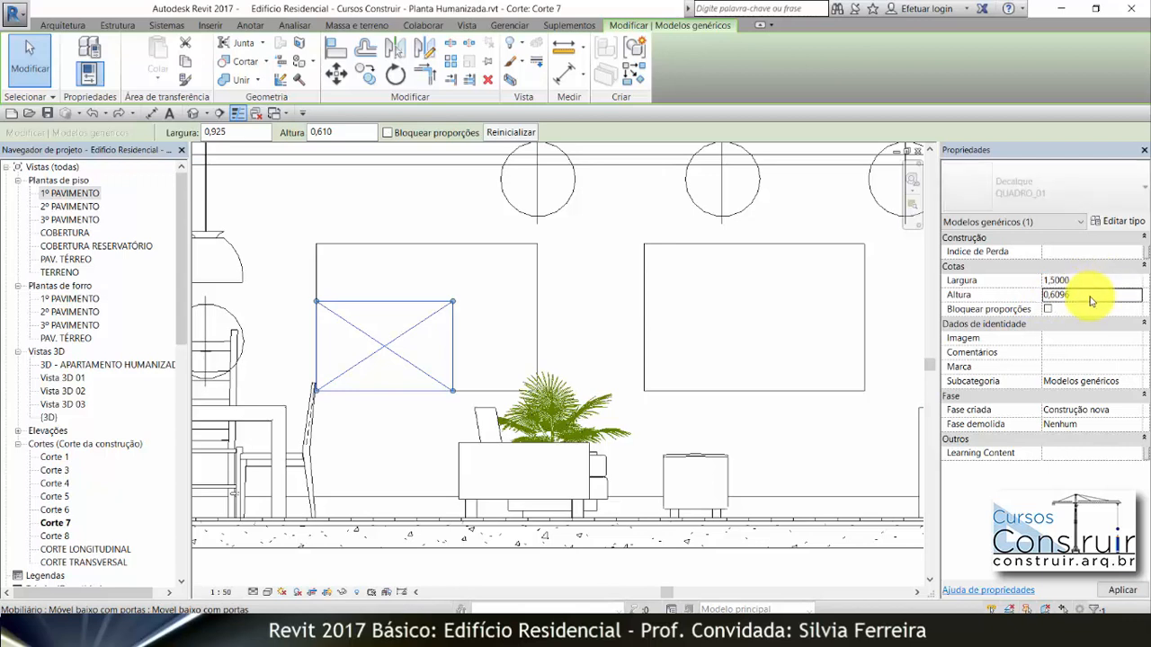
text(1,000)
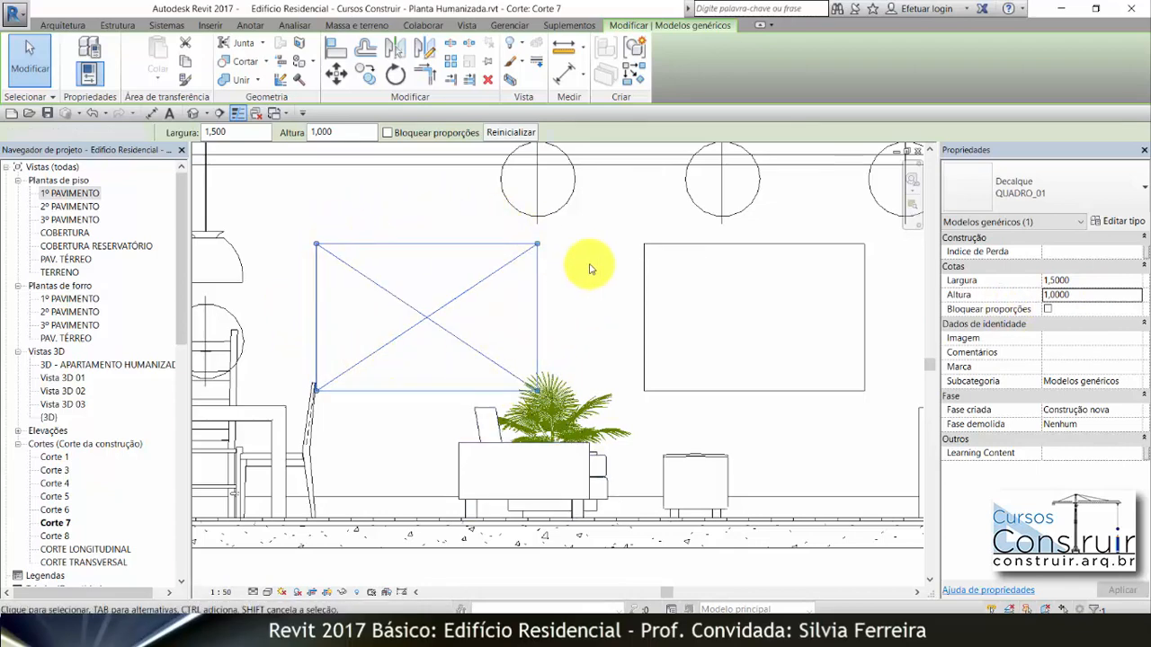
key(Escape)
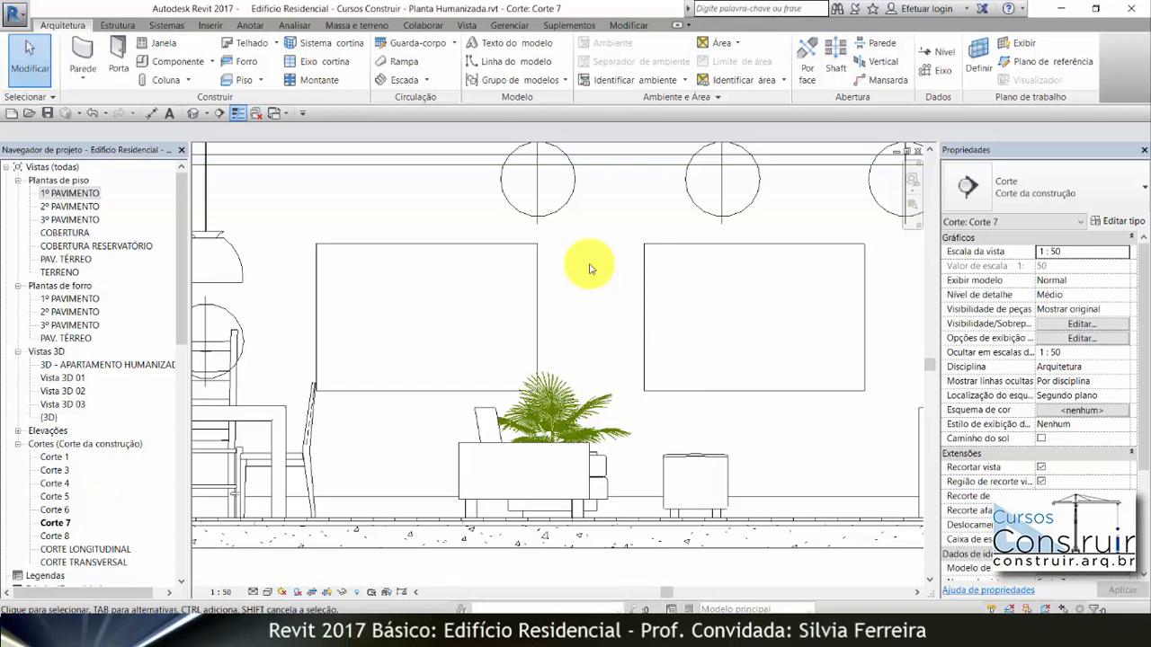
Start placing another decal and duplicate its QUADRO_01 type as QUADRO_02.
click(209, 26)
click(303, 78)
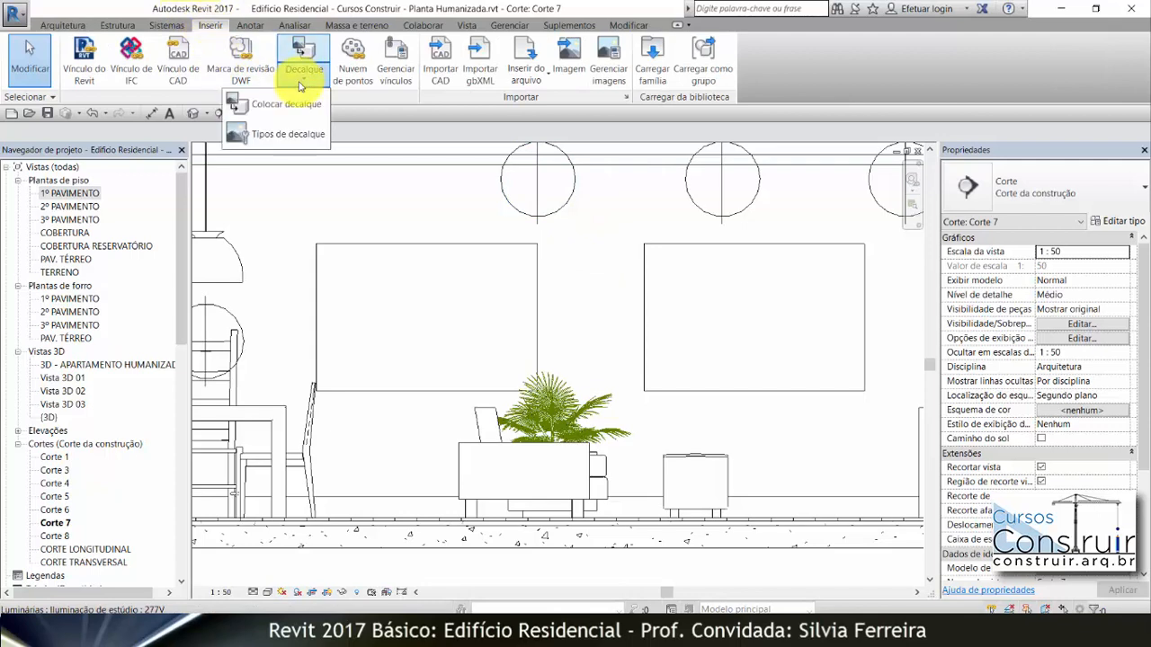
click(287, 106)
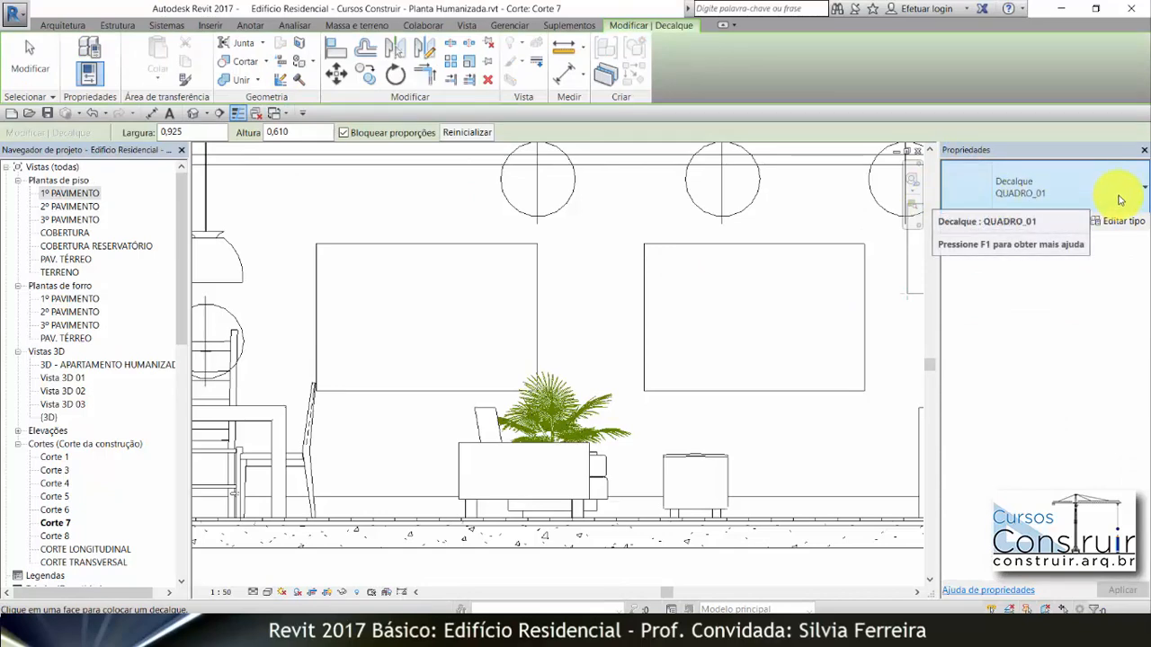
click(1117, 222)
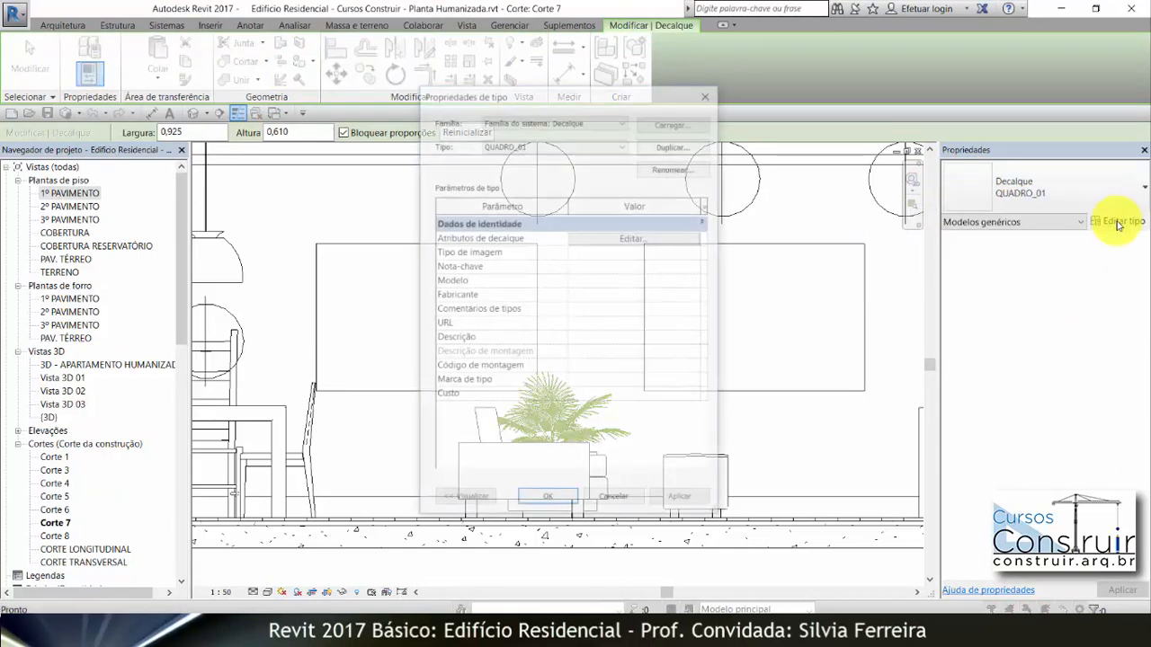
click(683, 145)
click(567, 293)
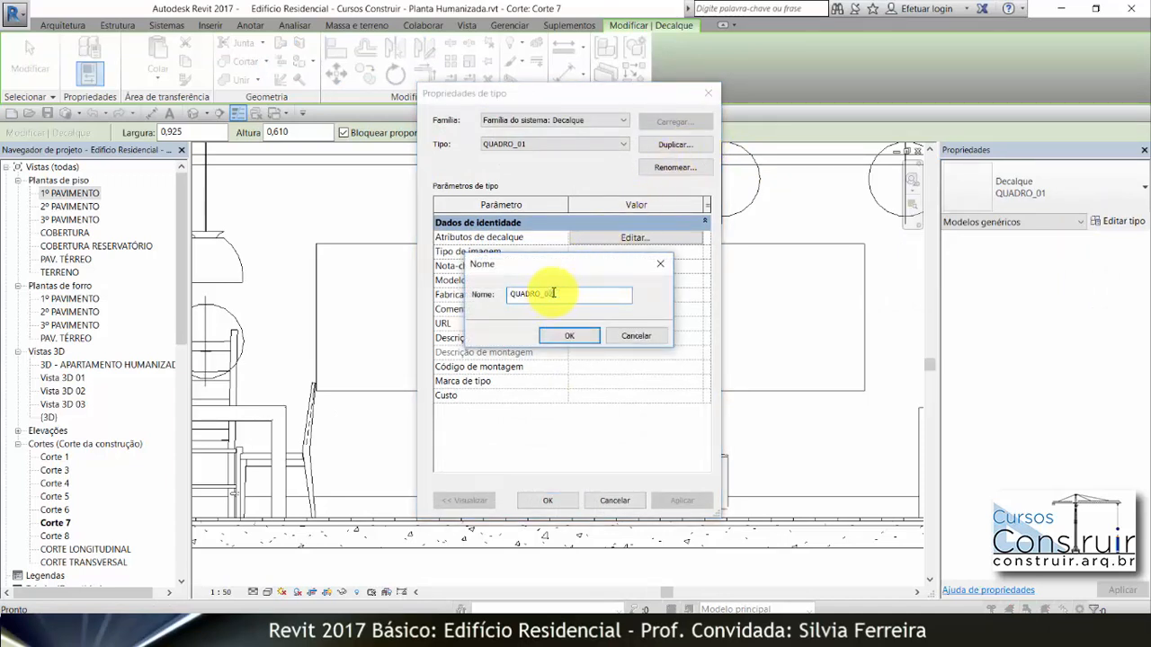
click(569, 335)
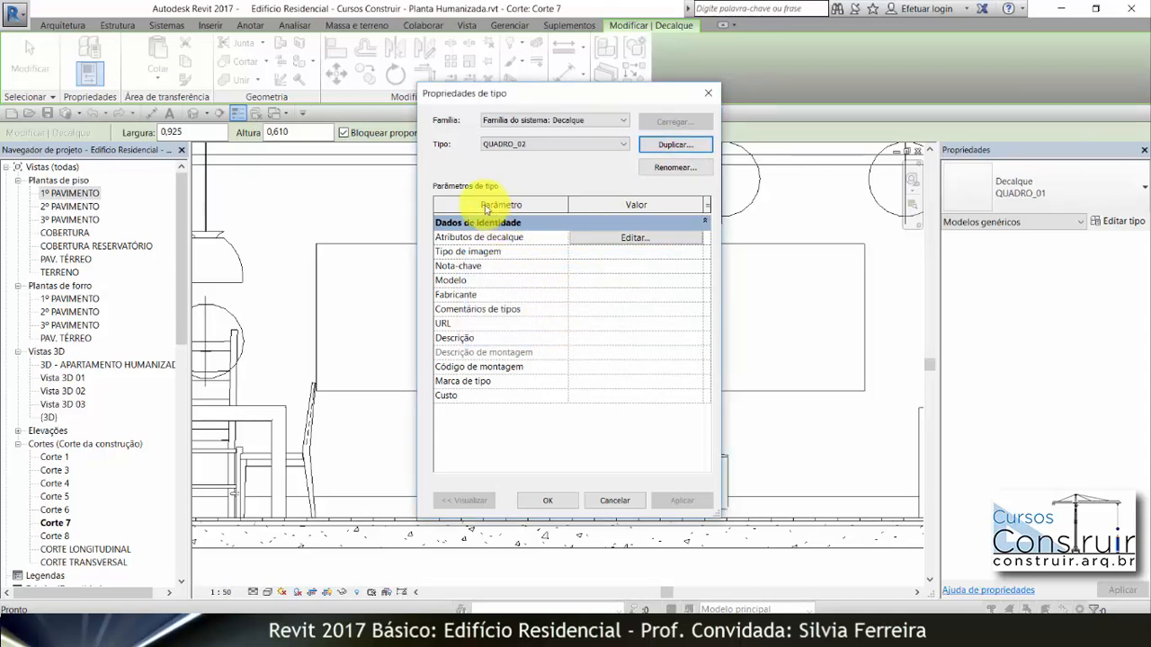
Set the QUADRO_02 decal's source image to TELA_03.png from the PINTURA_TELA folder and accept the type settings.
click(635, 238)
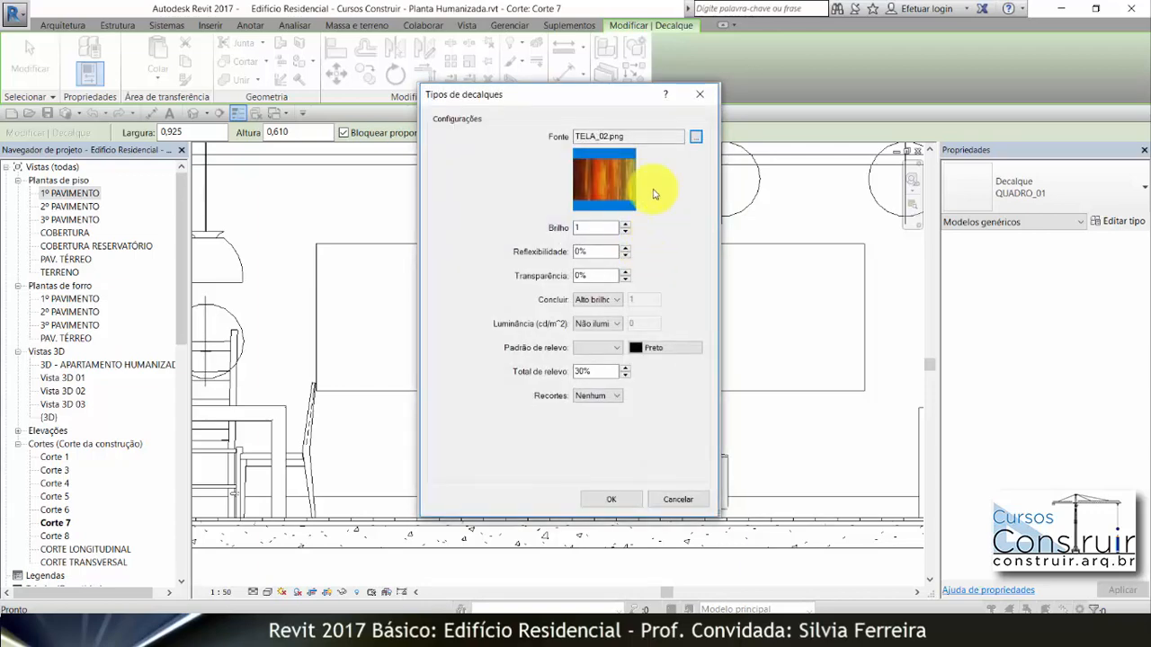
click(696, 138)
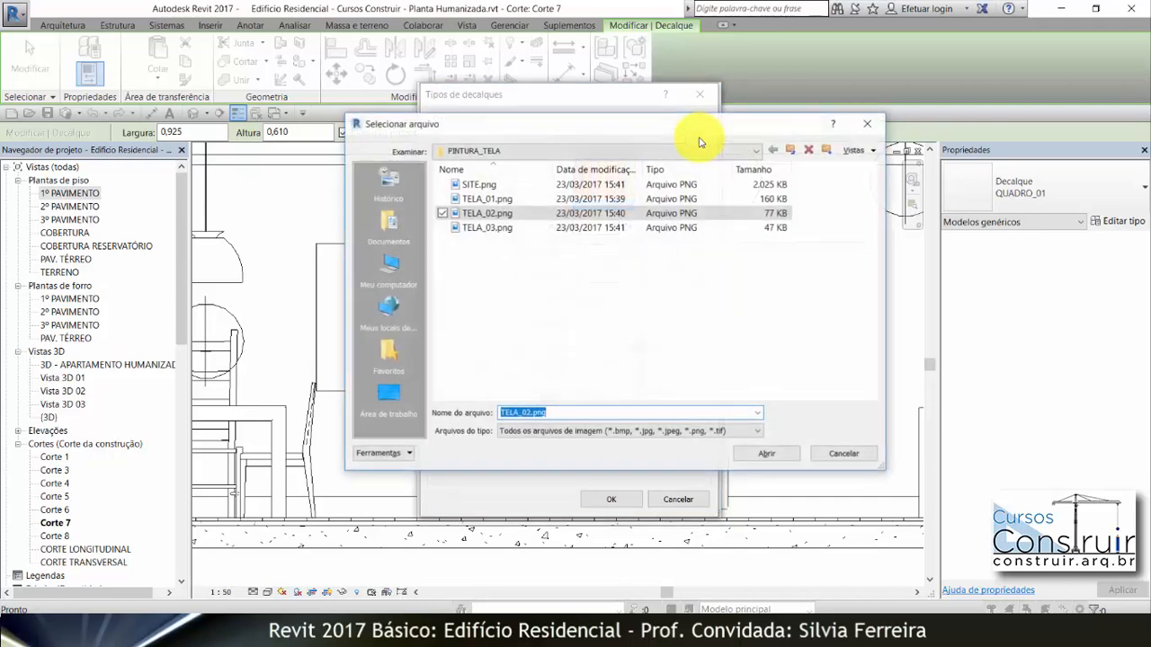
double_click(486, 228)
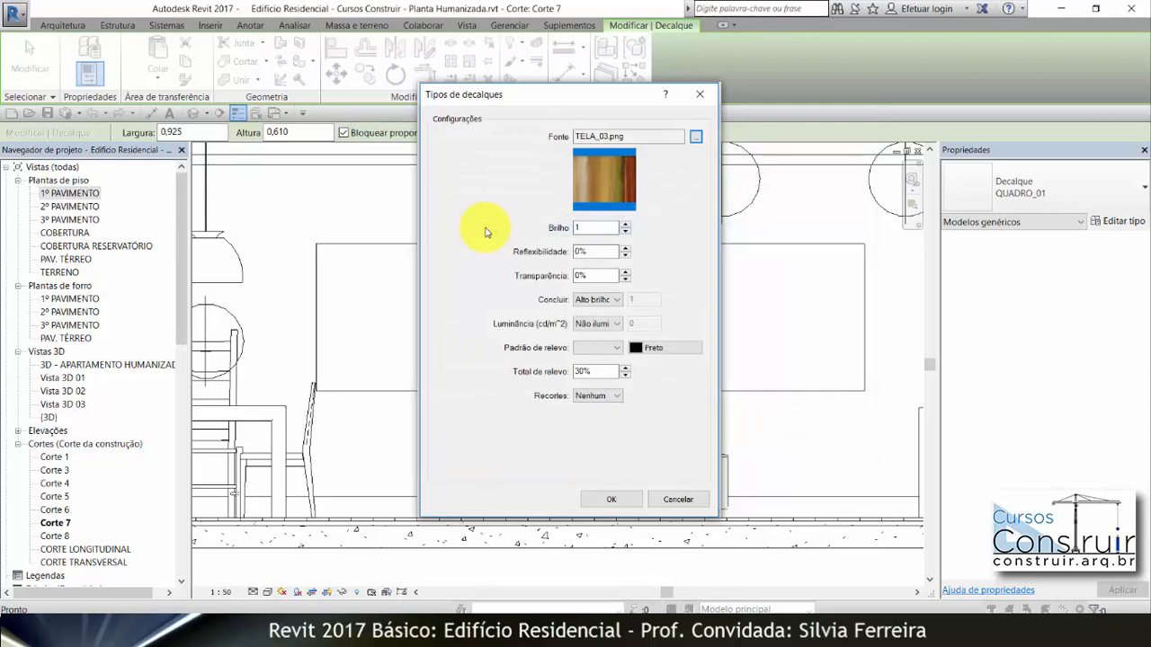
click(612, 500)
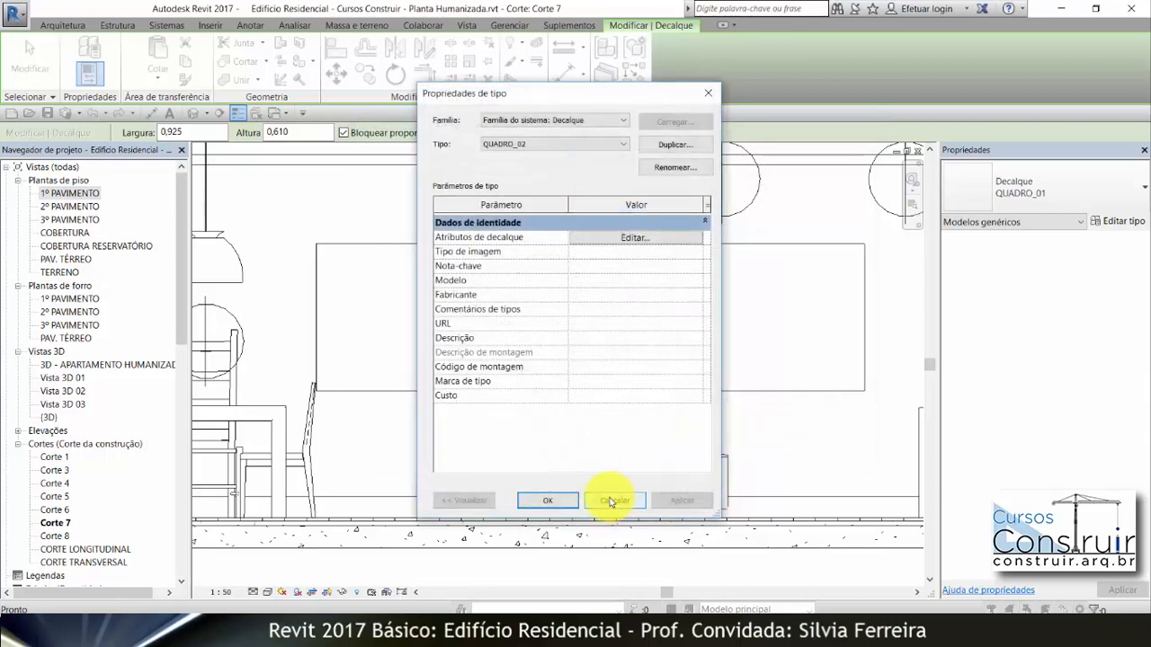
click(547, 500)
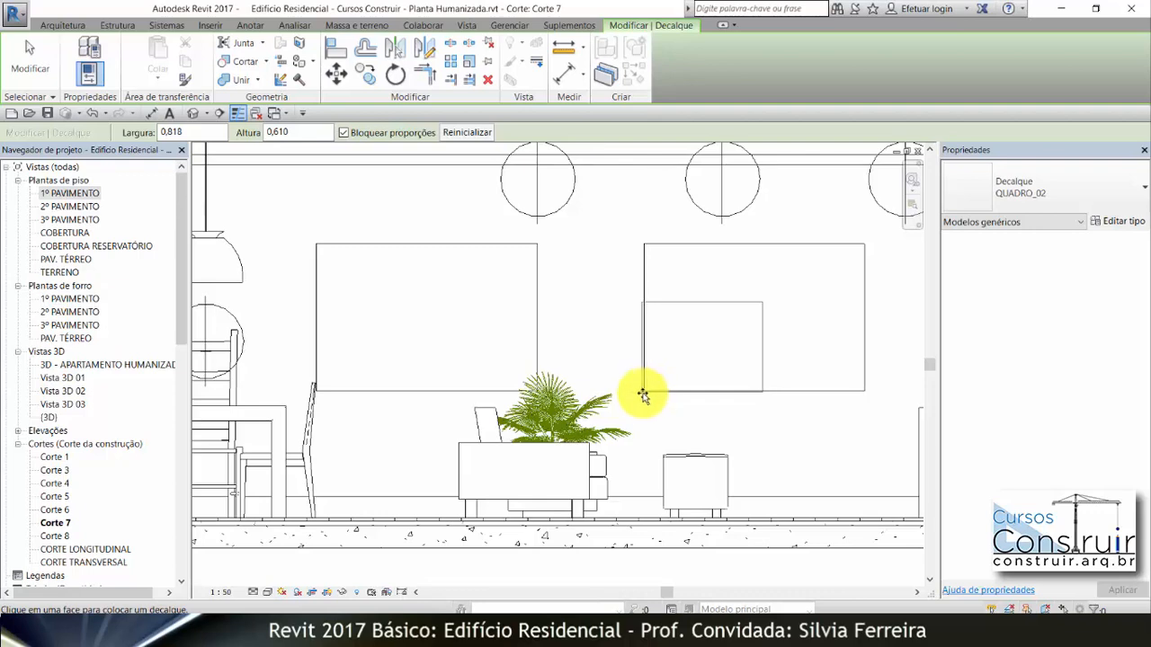
Place the QUADRO_02 decal on the right canvas, aligned with its lower-left corner, and end the placement.
scroll(650, 390, up, 5)
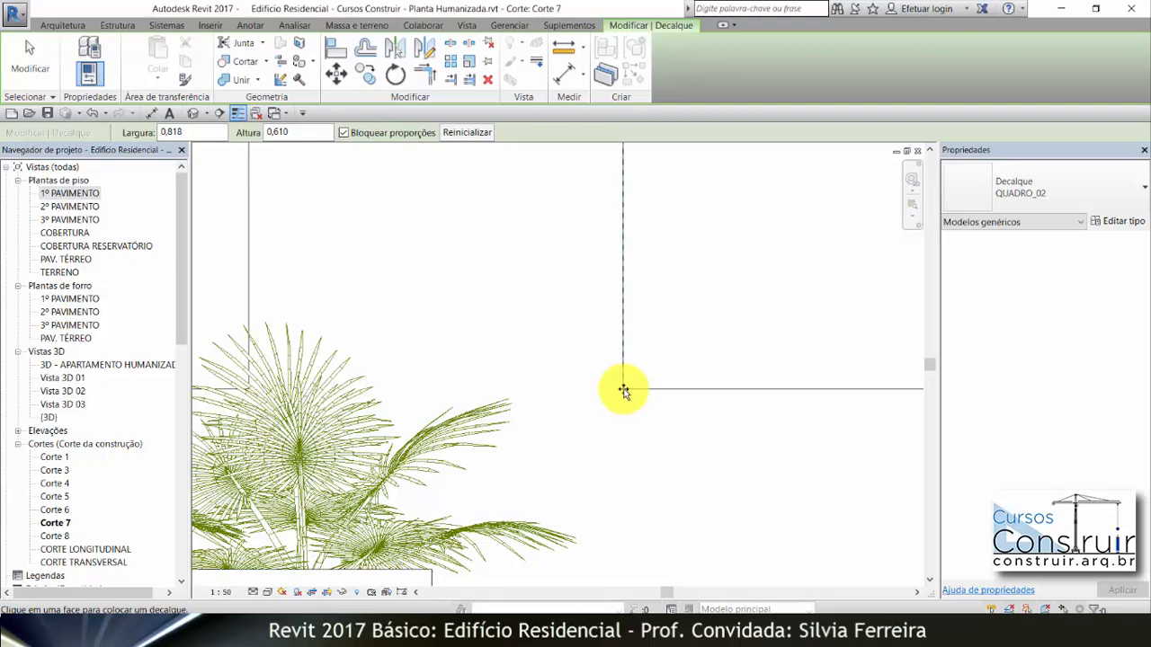
click(623, 390)
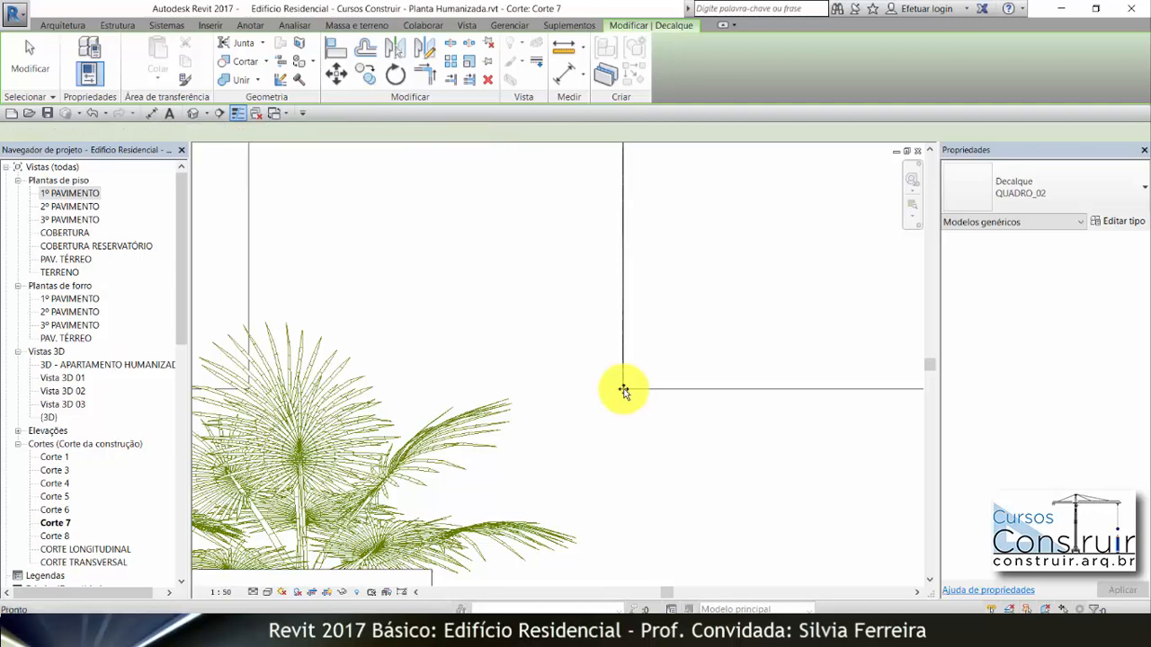
key(Escape)
scroll(539, 395, down, 5)
Resize the QUADRO_02 decal to 1,50 wide by 1,00 high with its proportions unlocked.
click(642, 334)
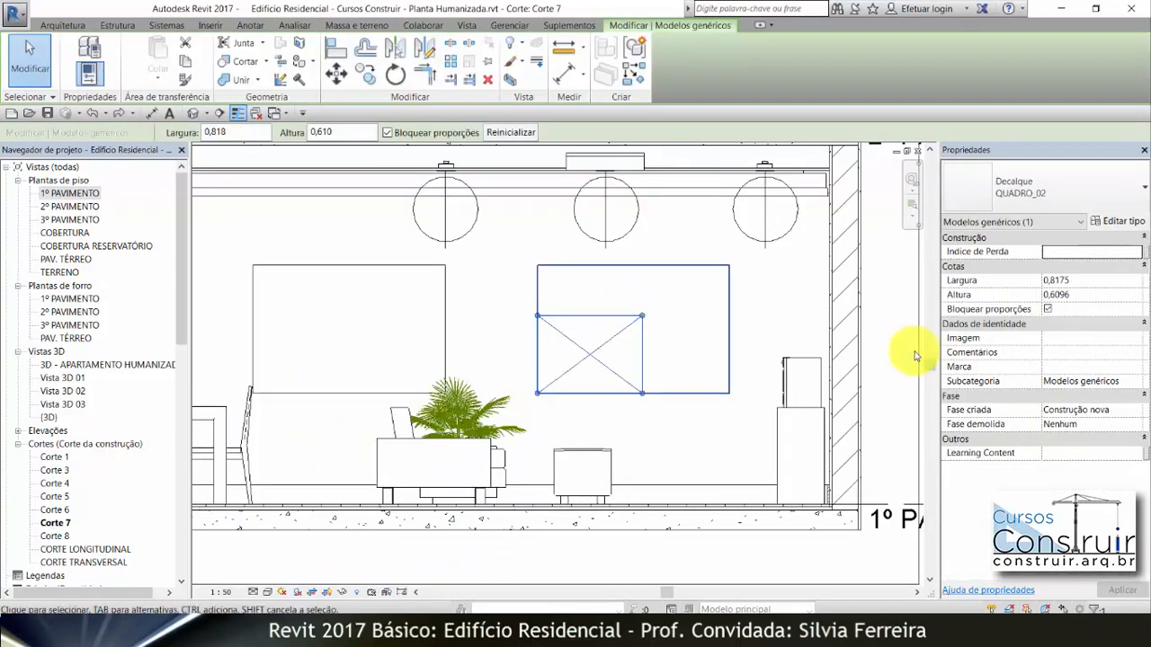
click(1079, 280)
text(1,50)
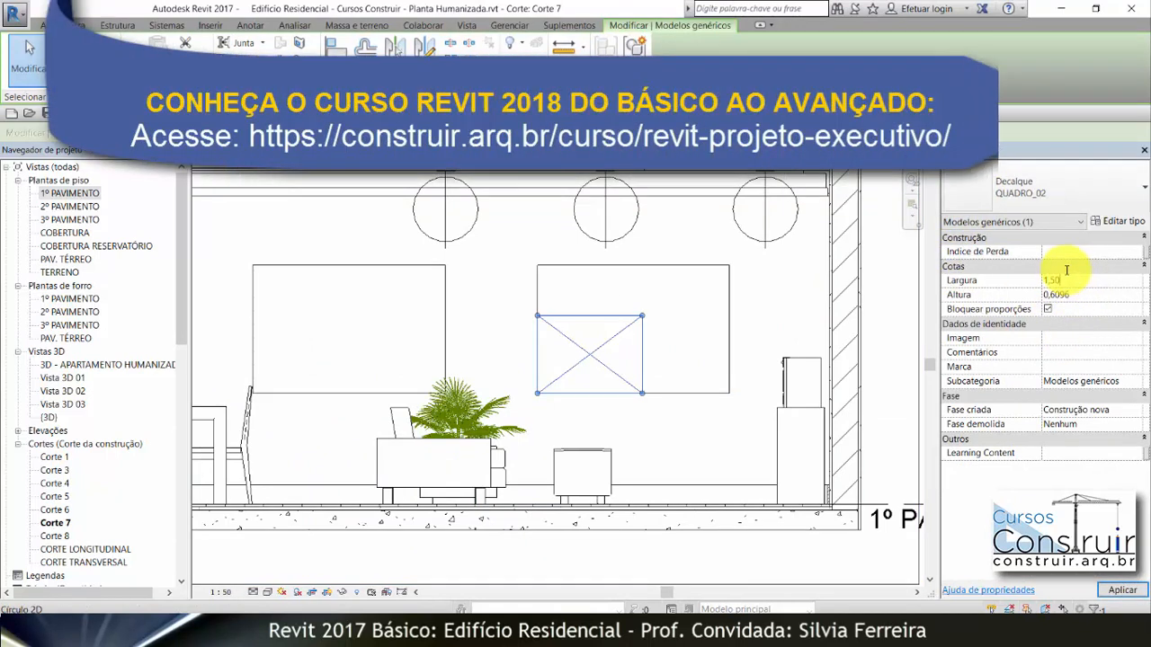
click(1075, 298)
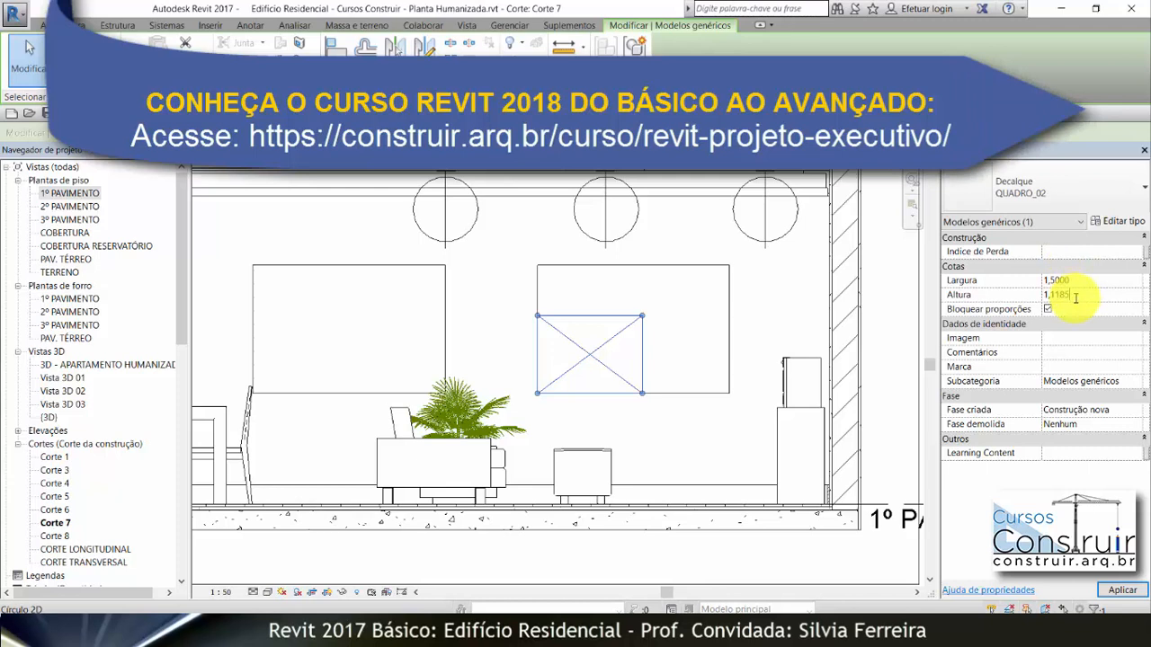
drag(1075, 299, 1038, 295)
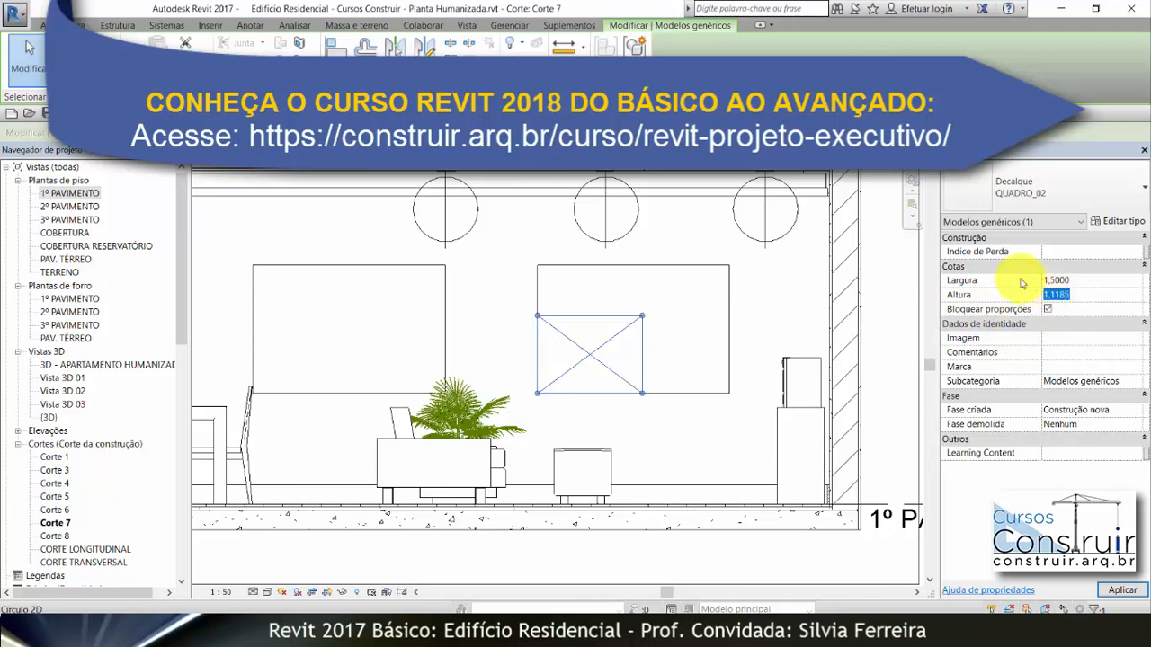
click(1048, 311)
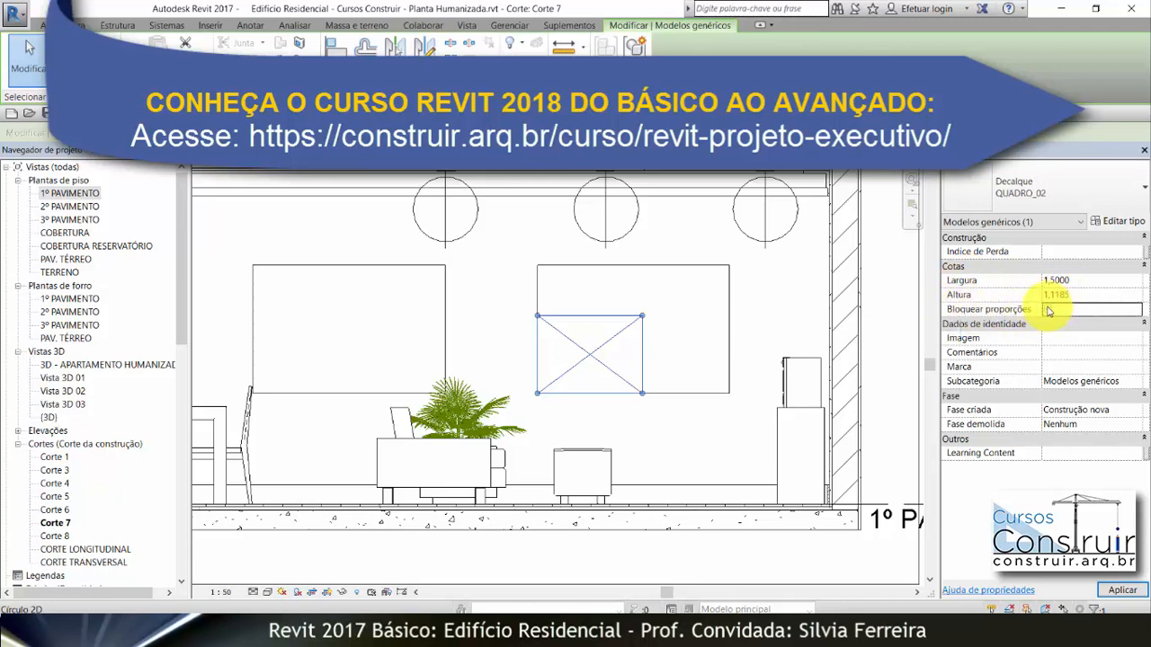
click(1085, 295)
drag(1090, 295, 1032, 295)
double_click(1033, 295)
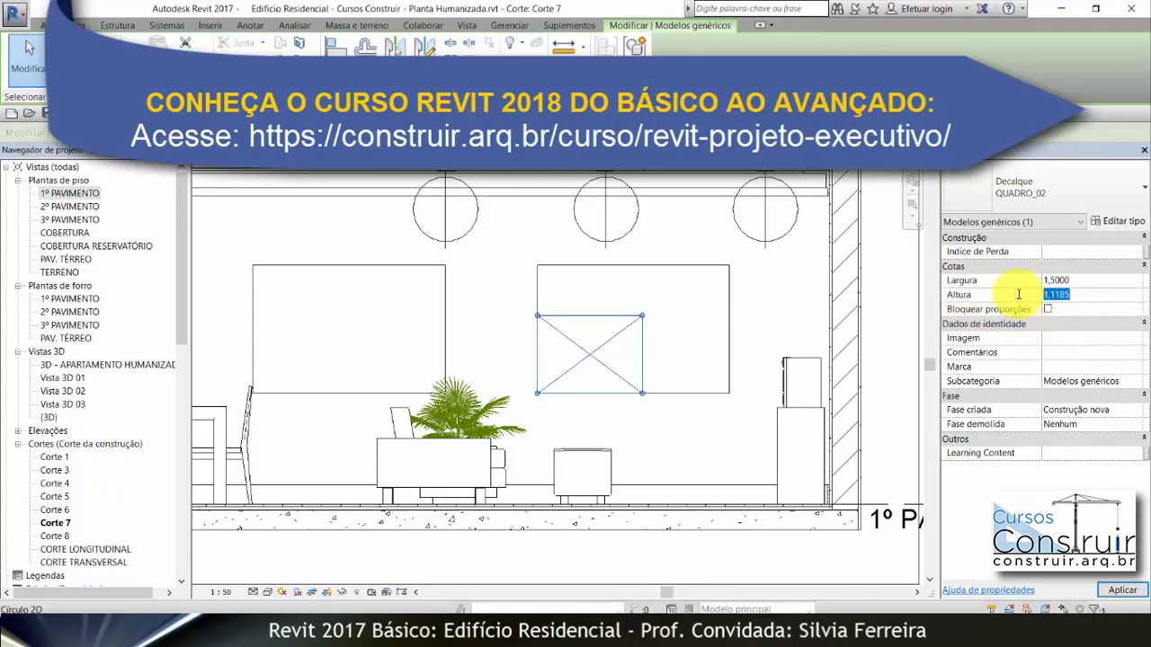
text(1)
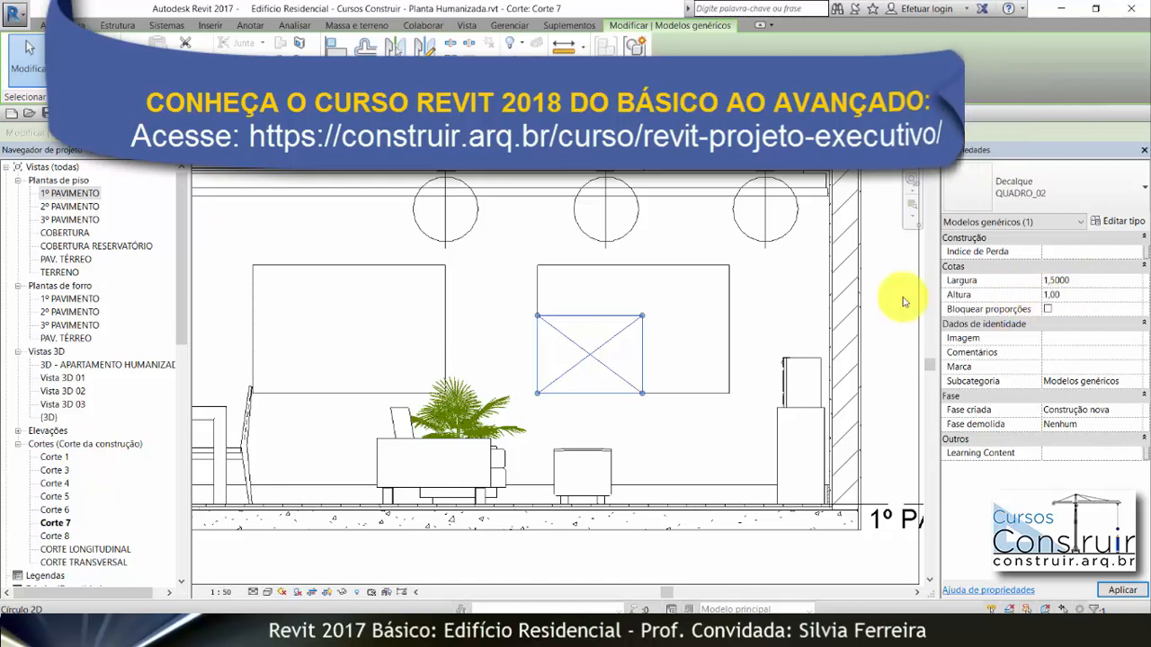
click(676, 237)
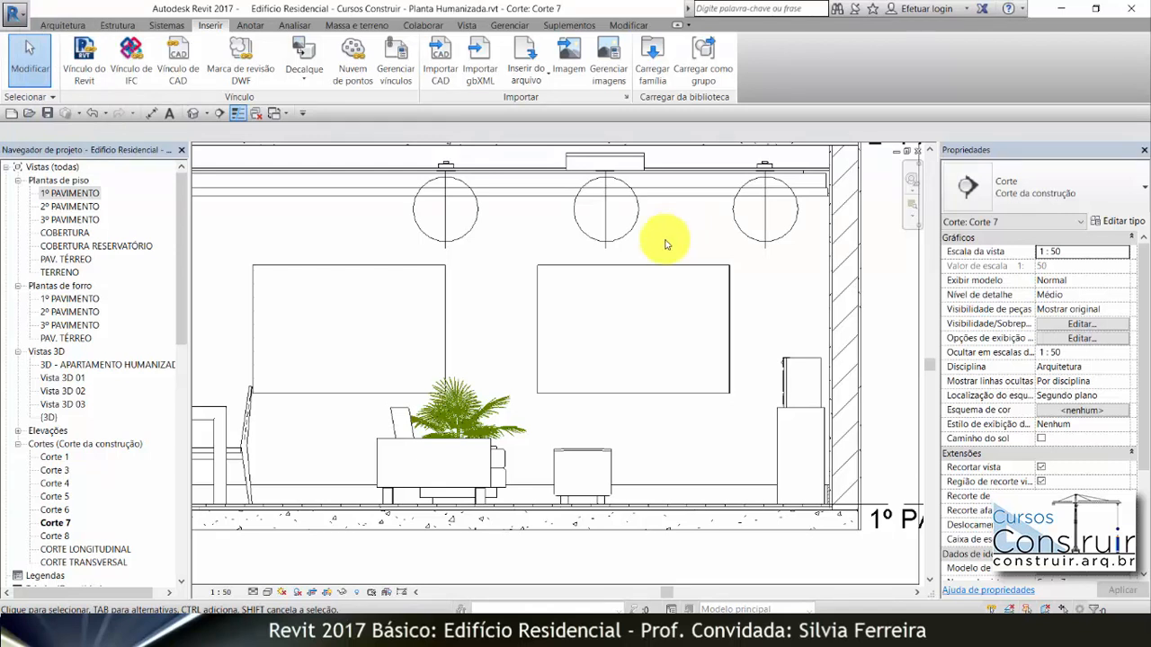
Set the Corte 7 section's detail level to Alto and give it a visual style that shows the decal images.
click(252, 594)
click(261, 578)
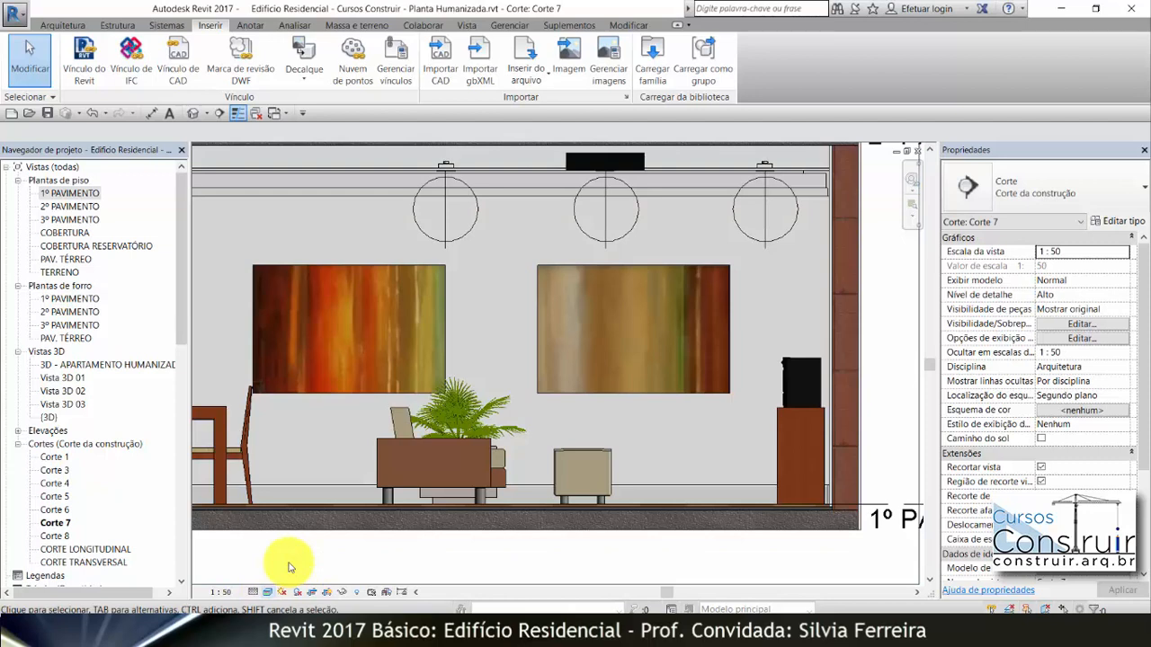
Open the Vista 3D 01 and Vista 3D 03 perspectives to check the decals on the wall canvases.
double_click(67, 378)
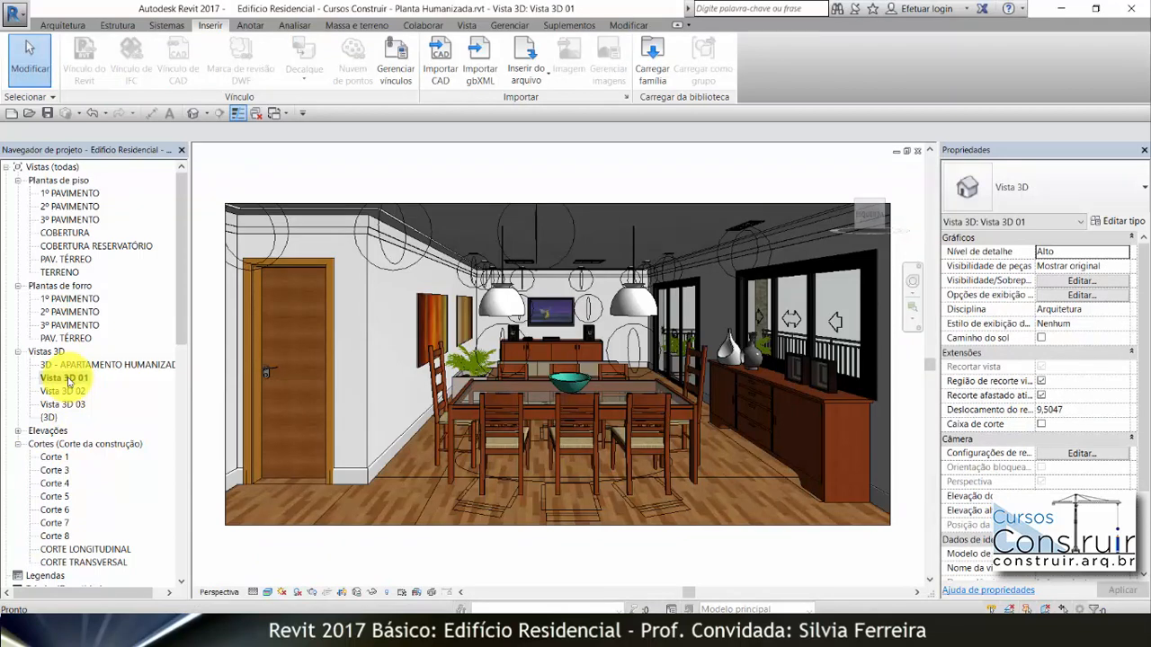
double_click(70, 404)
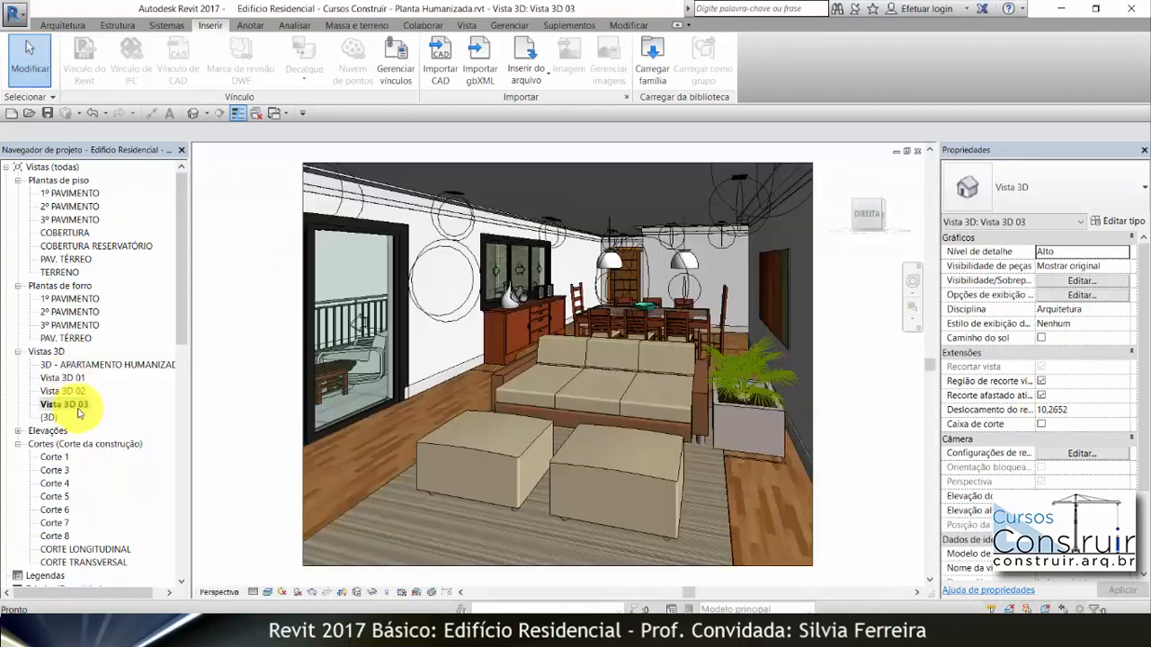